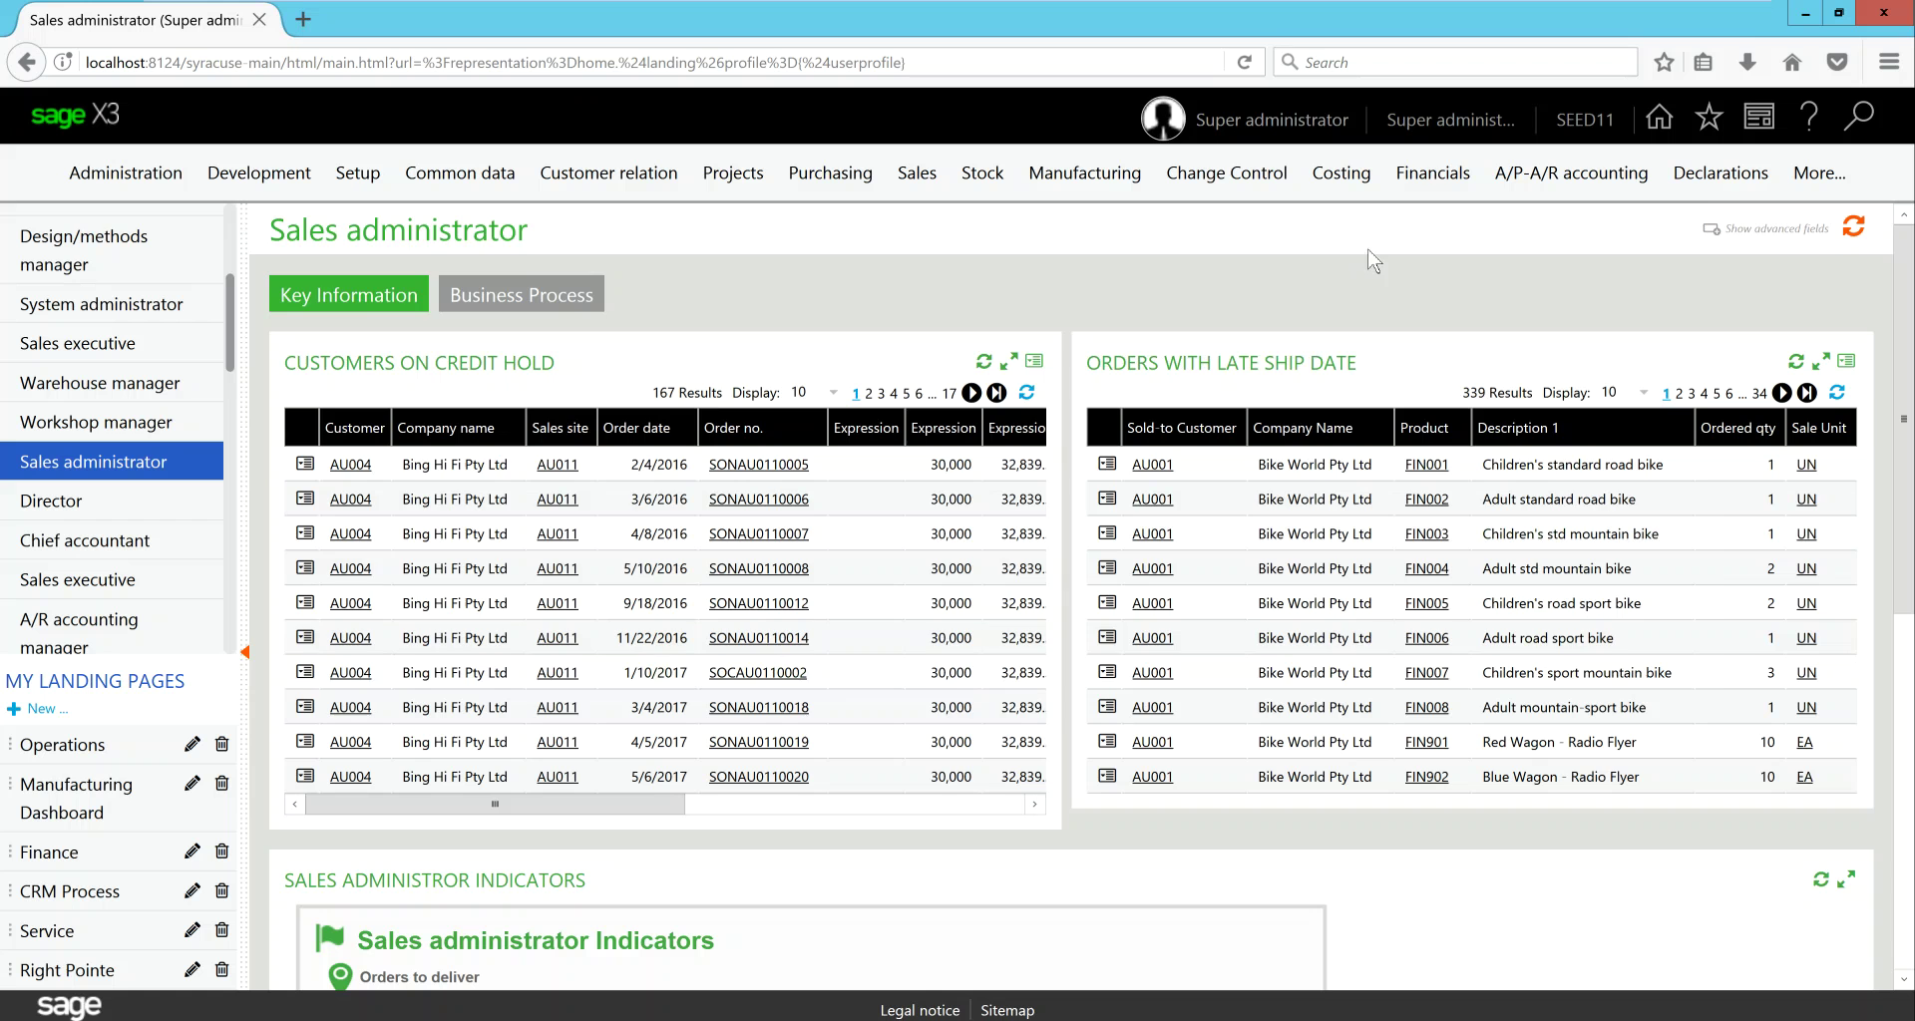
- Open the financial journals' batch entry function and start a new batch
click(1433, 178)
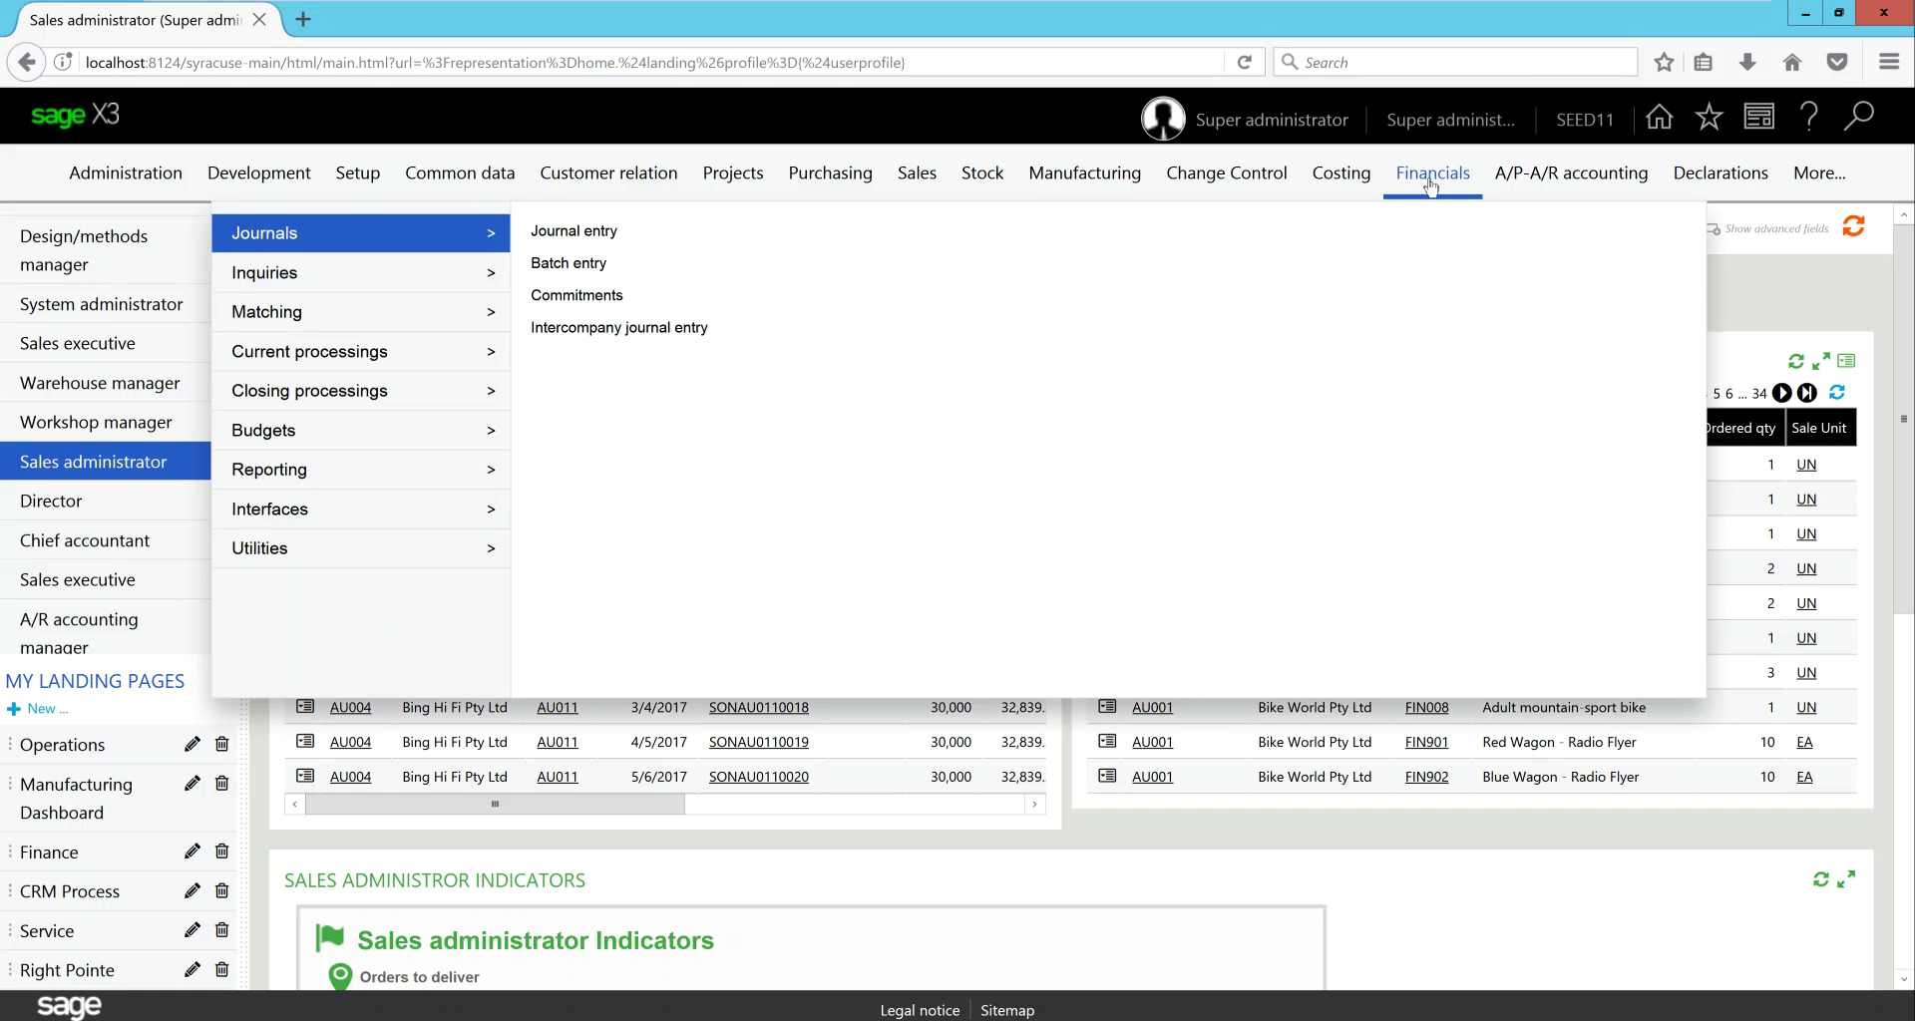
click(585, 265)
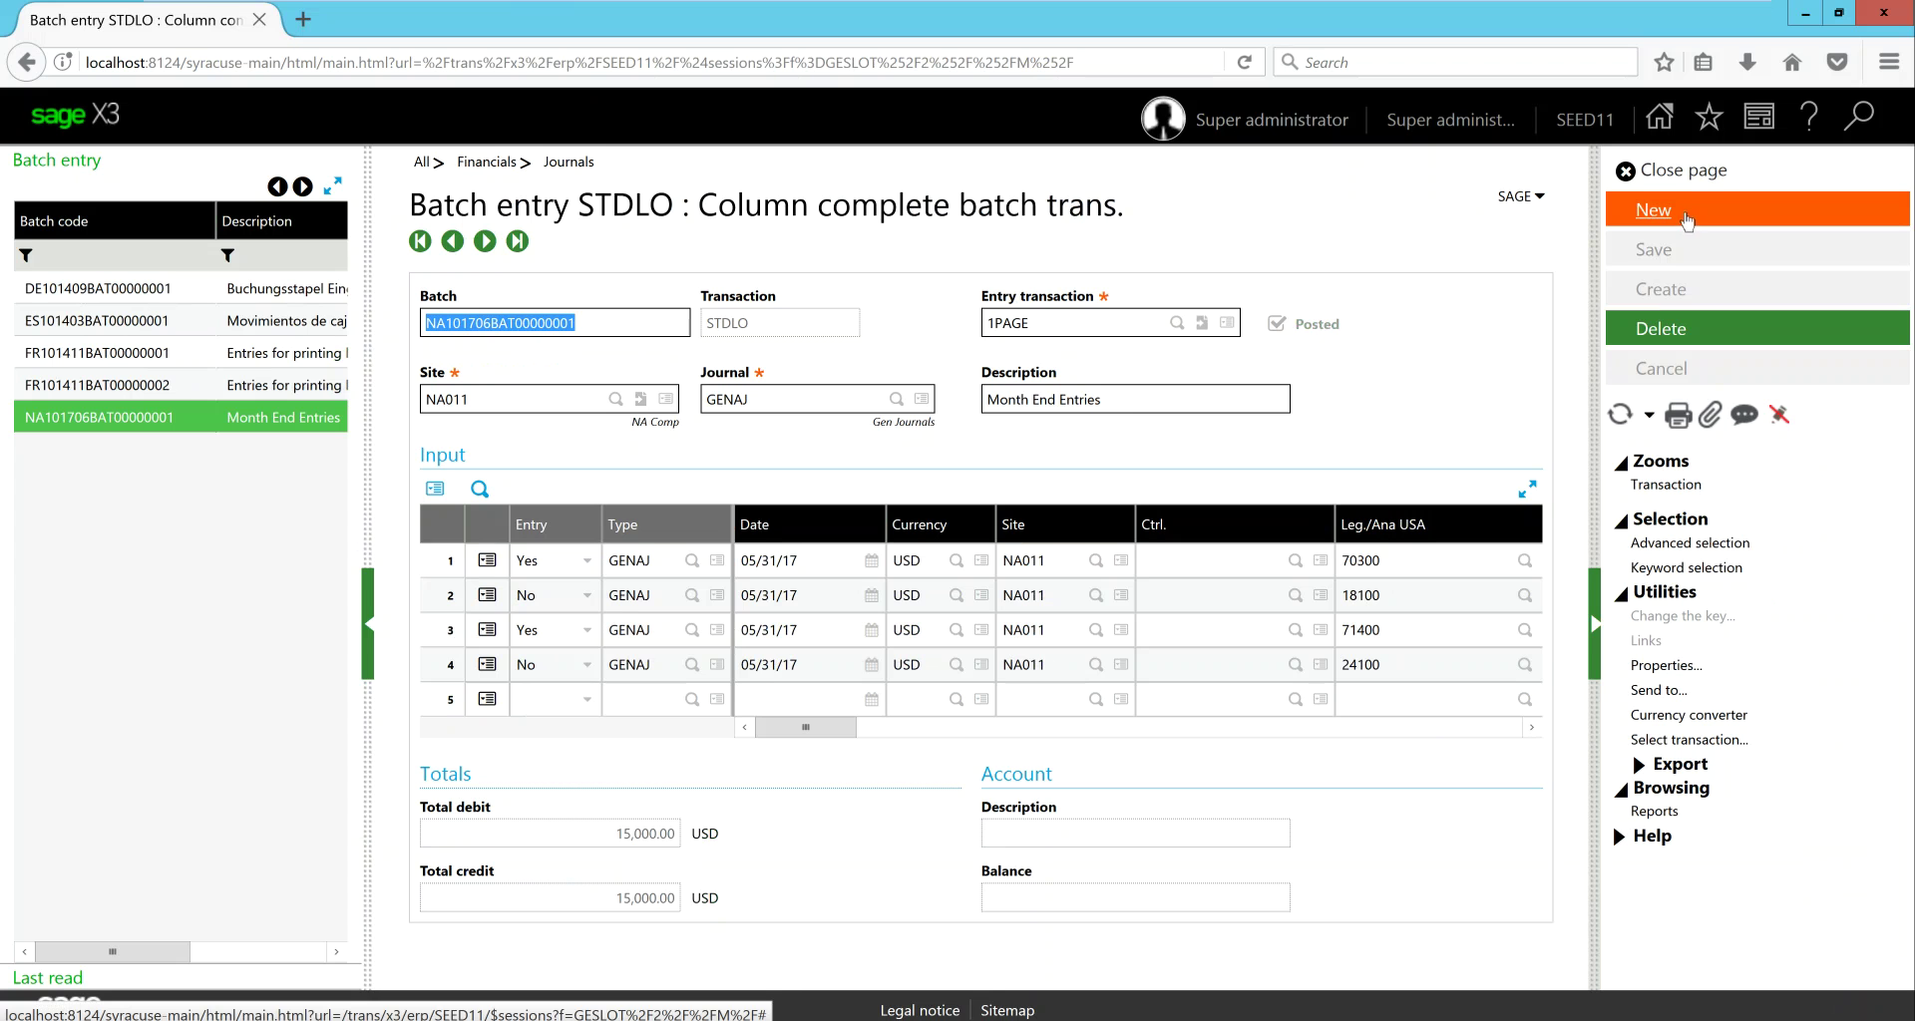
click(1684, 217)
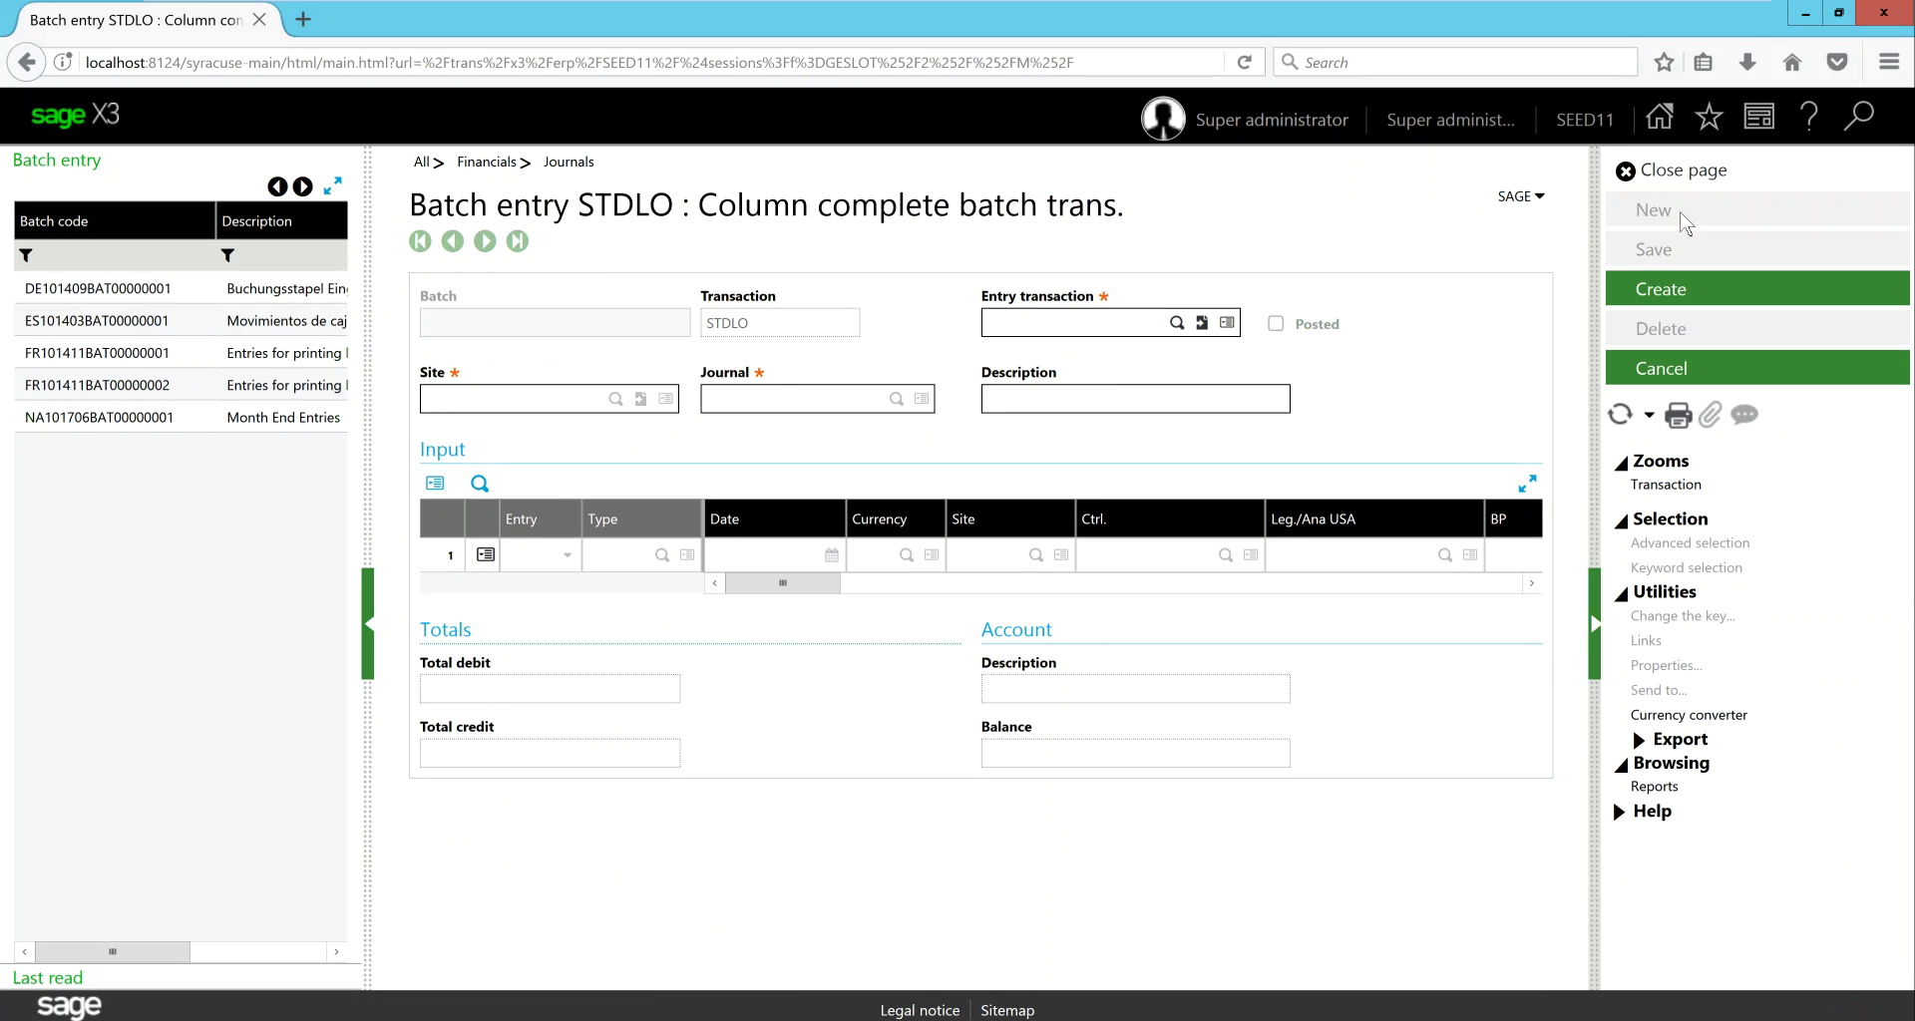
- Fill in the batch header with entry transaction 1PAGE, site NA011, journal GENAJ and description "Month End Entries"
text(GENAJ)
key(BackSpace)
key(BackSpace)
key(BackSpace)
key(BackSpace)
key(BackSpace)
text(1PAGE)
key(Tab)
text(NA011)
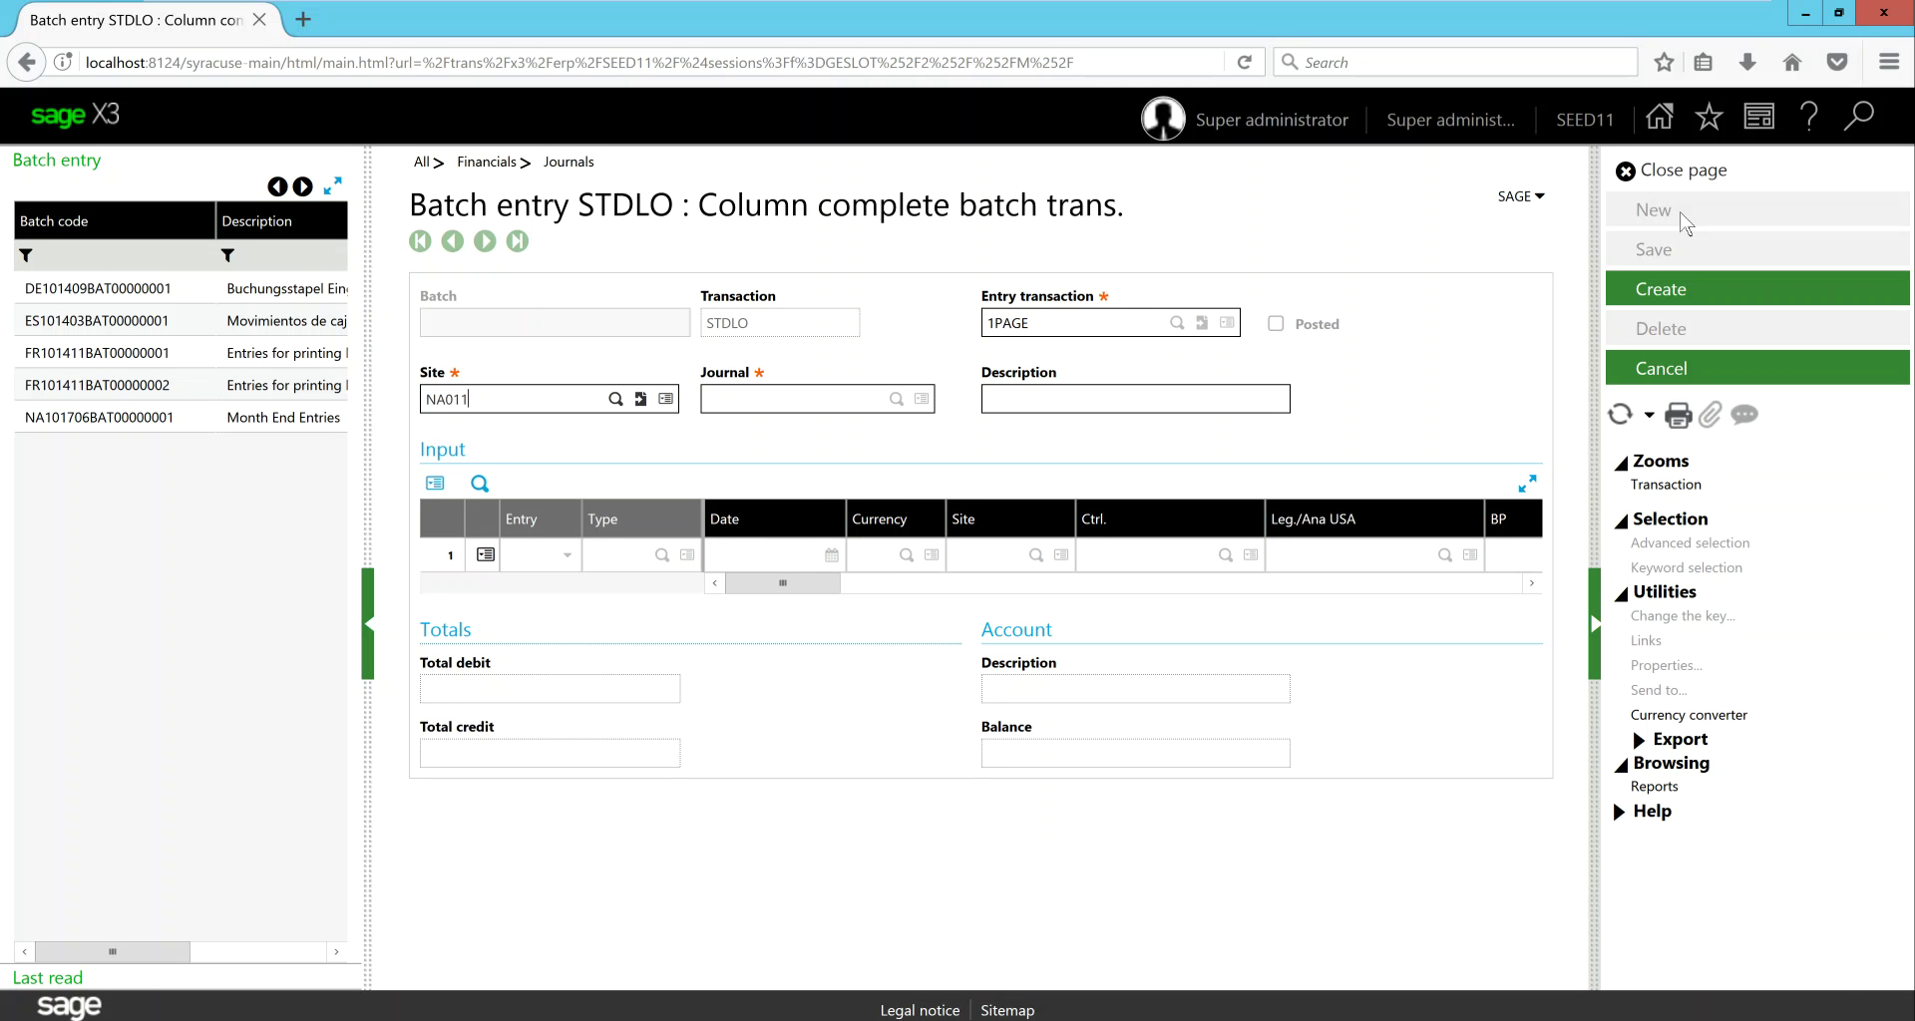
key(Tab)
text(GENAJ)
key(Tab)
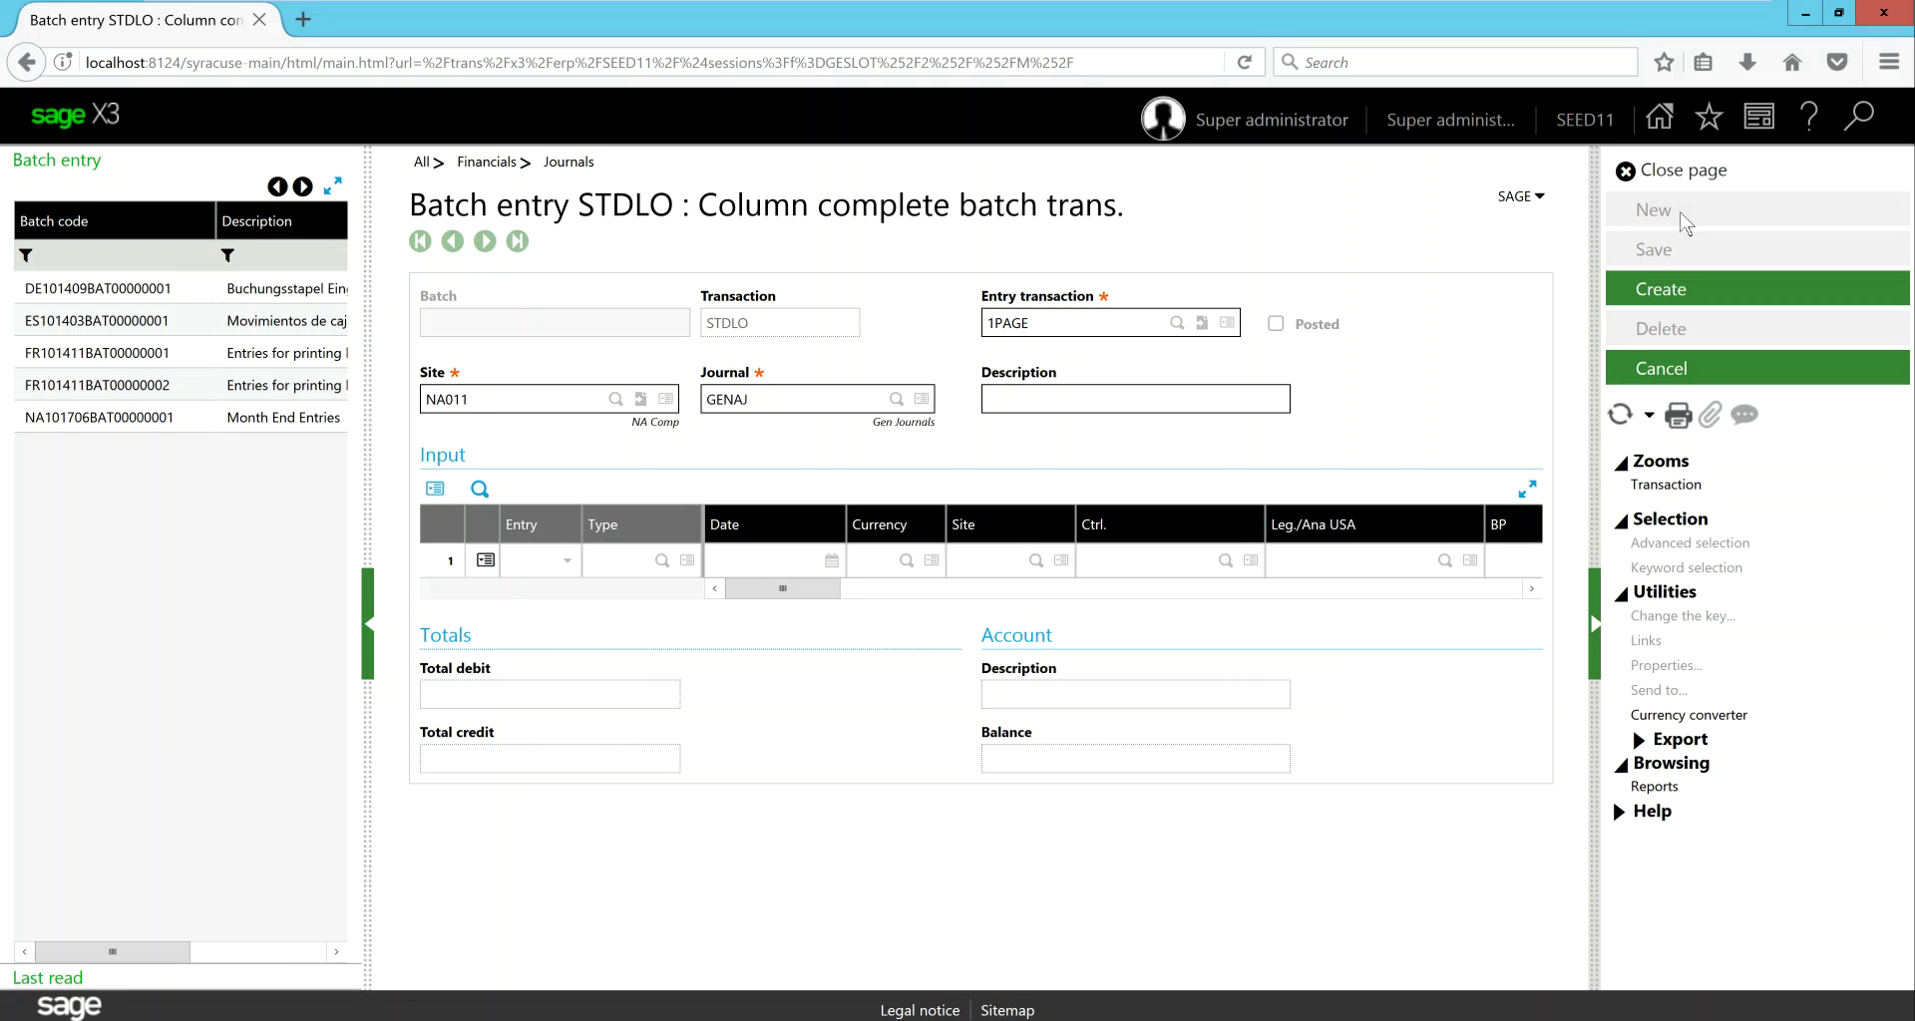
text(Month End Entries)
key(Tab)
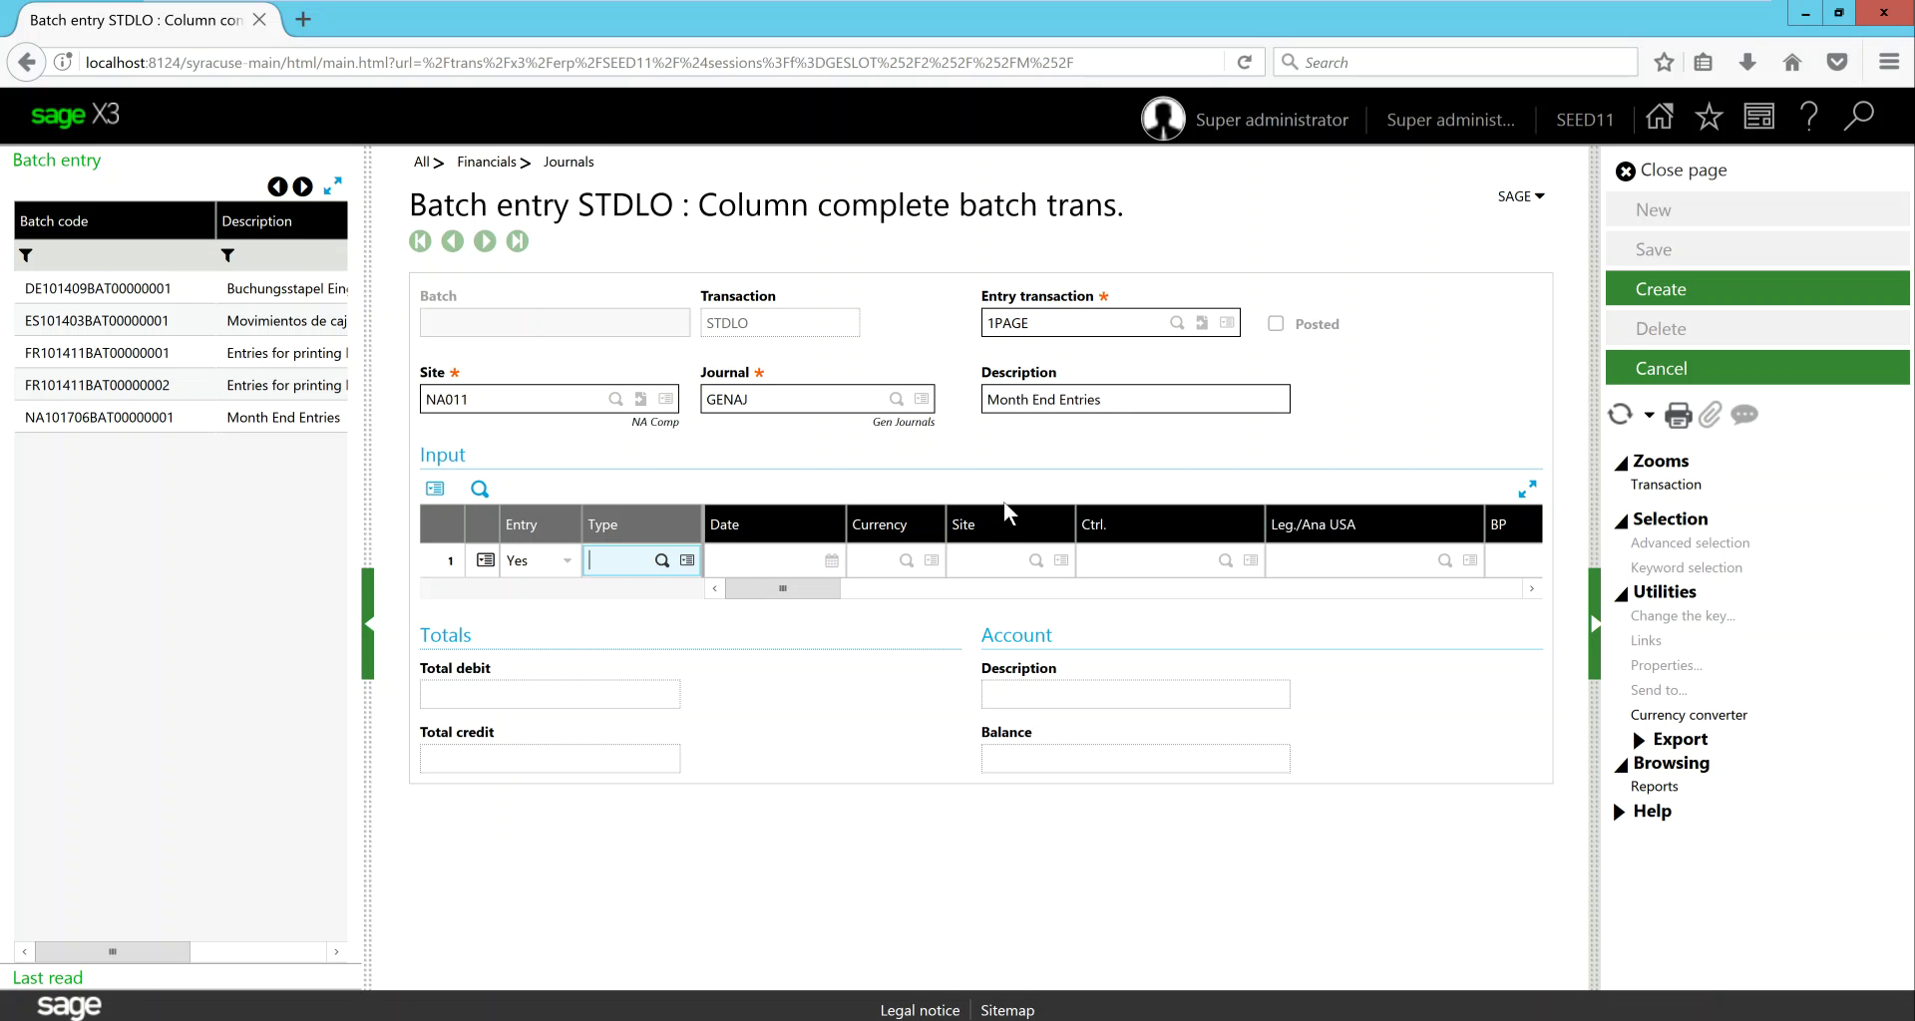
- Set the first entry line to type GENAJ and date 05/31/17, accepting the default currency and site
text(GENAJ)
key(Tab)
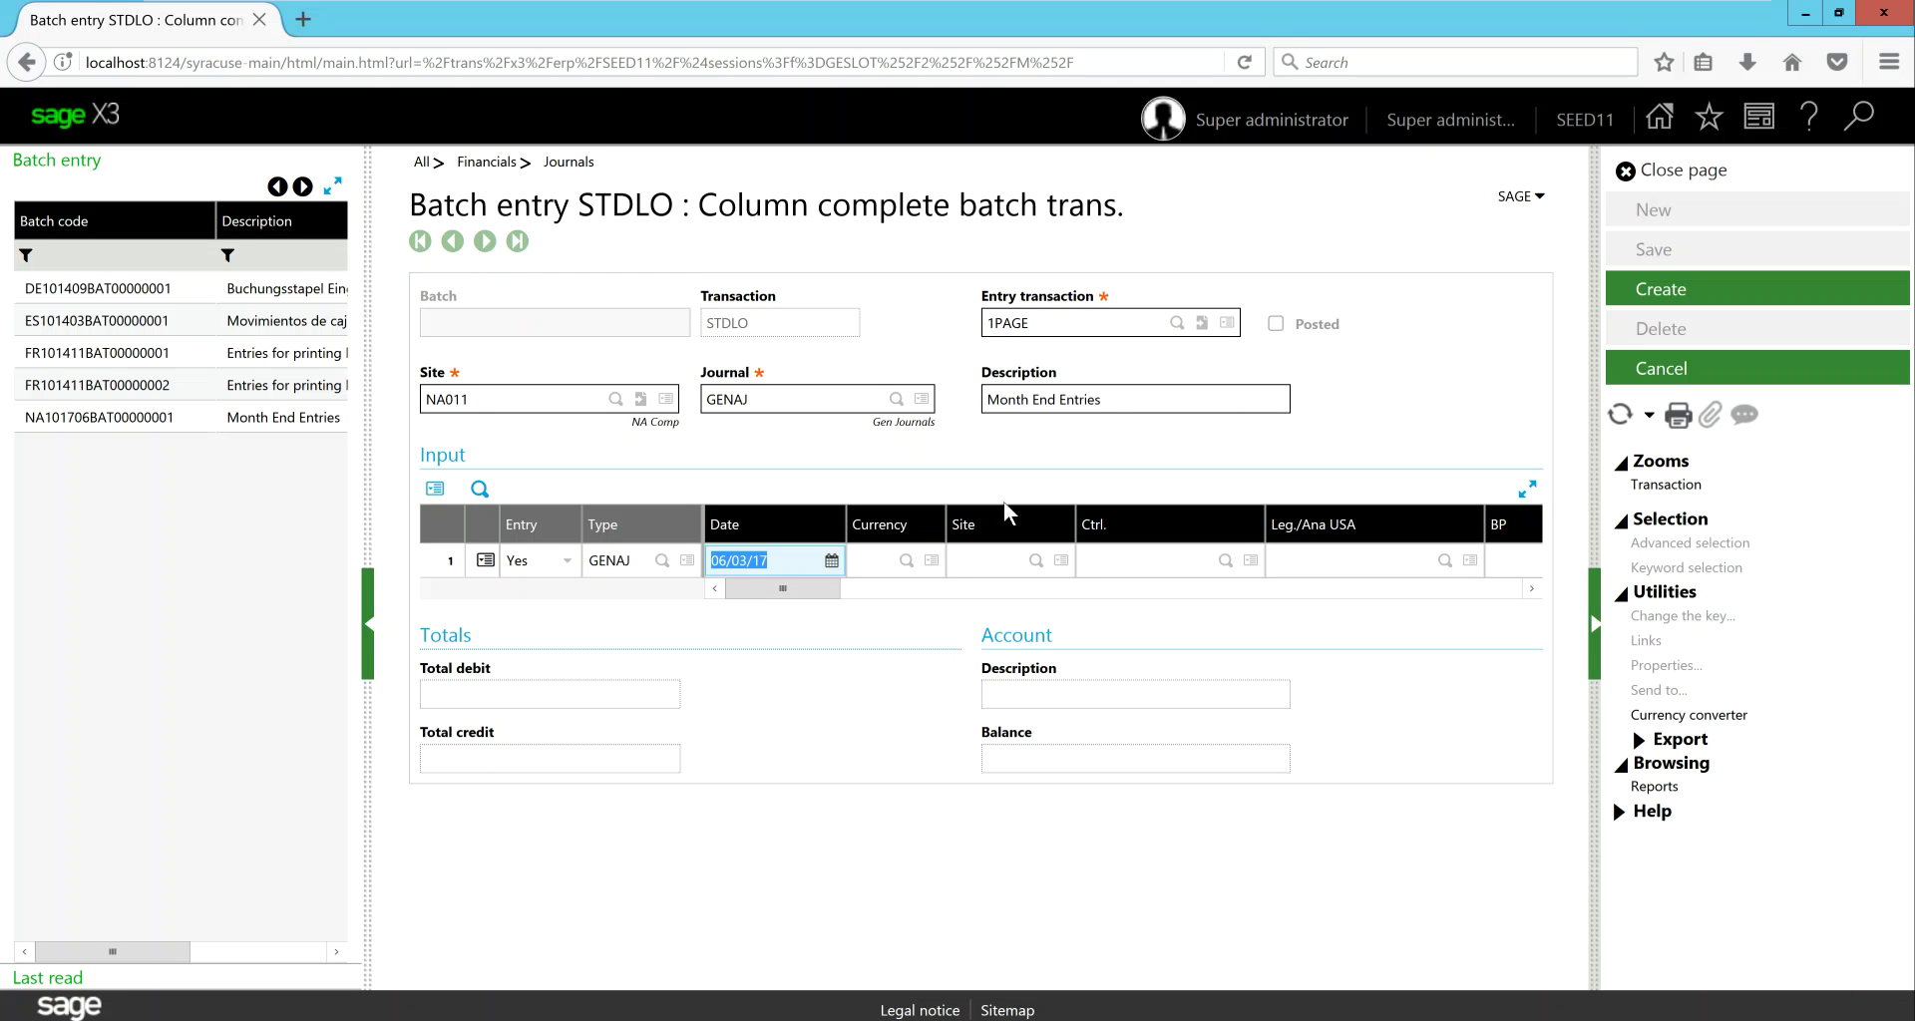
click(1006, 513)
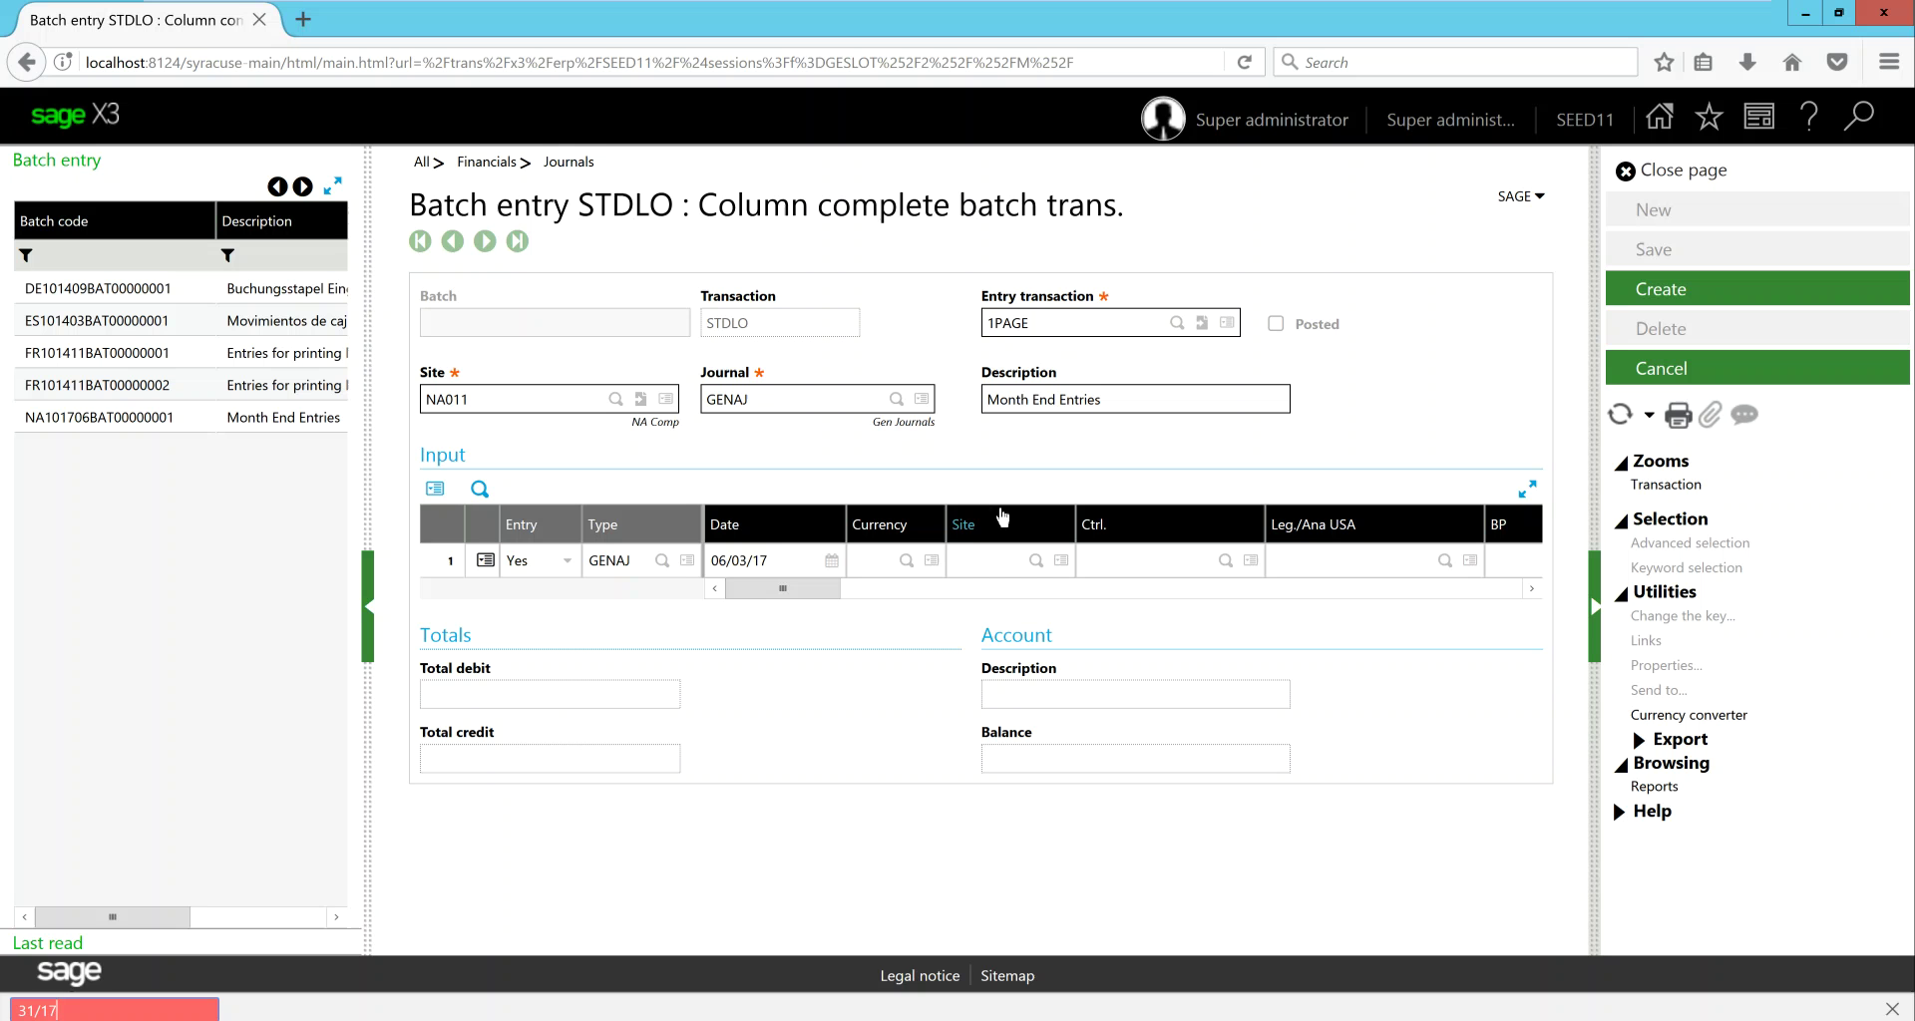
click(784, 560)
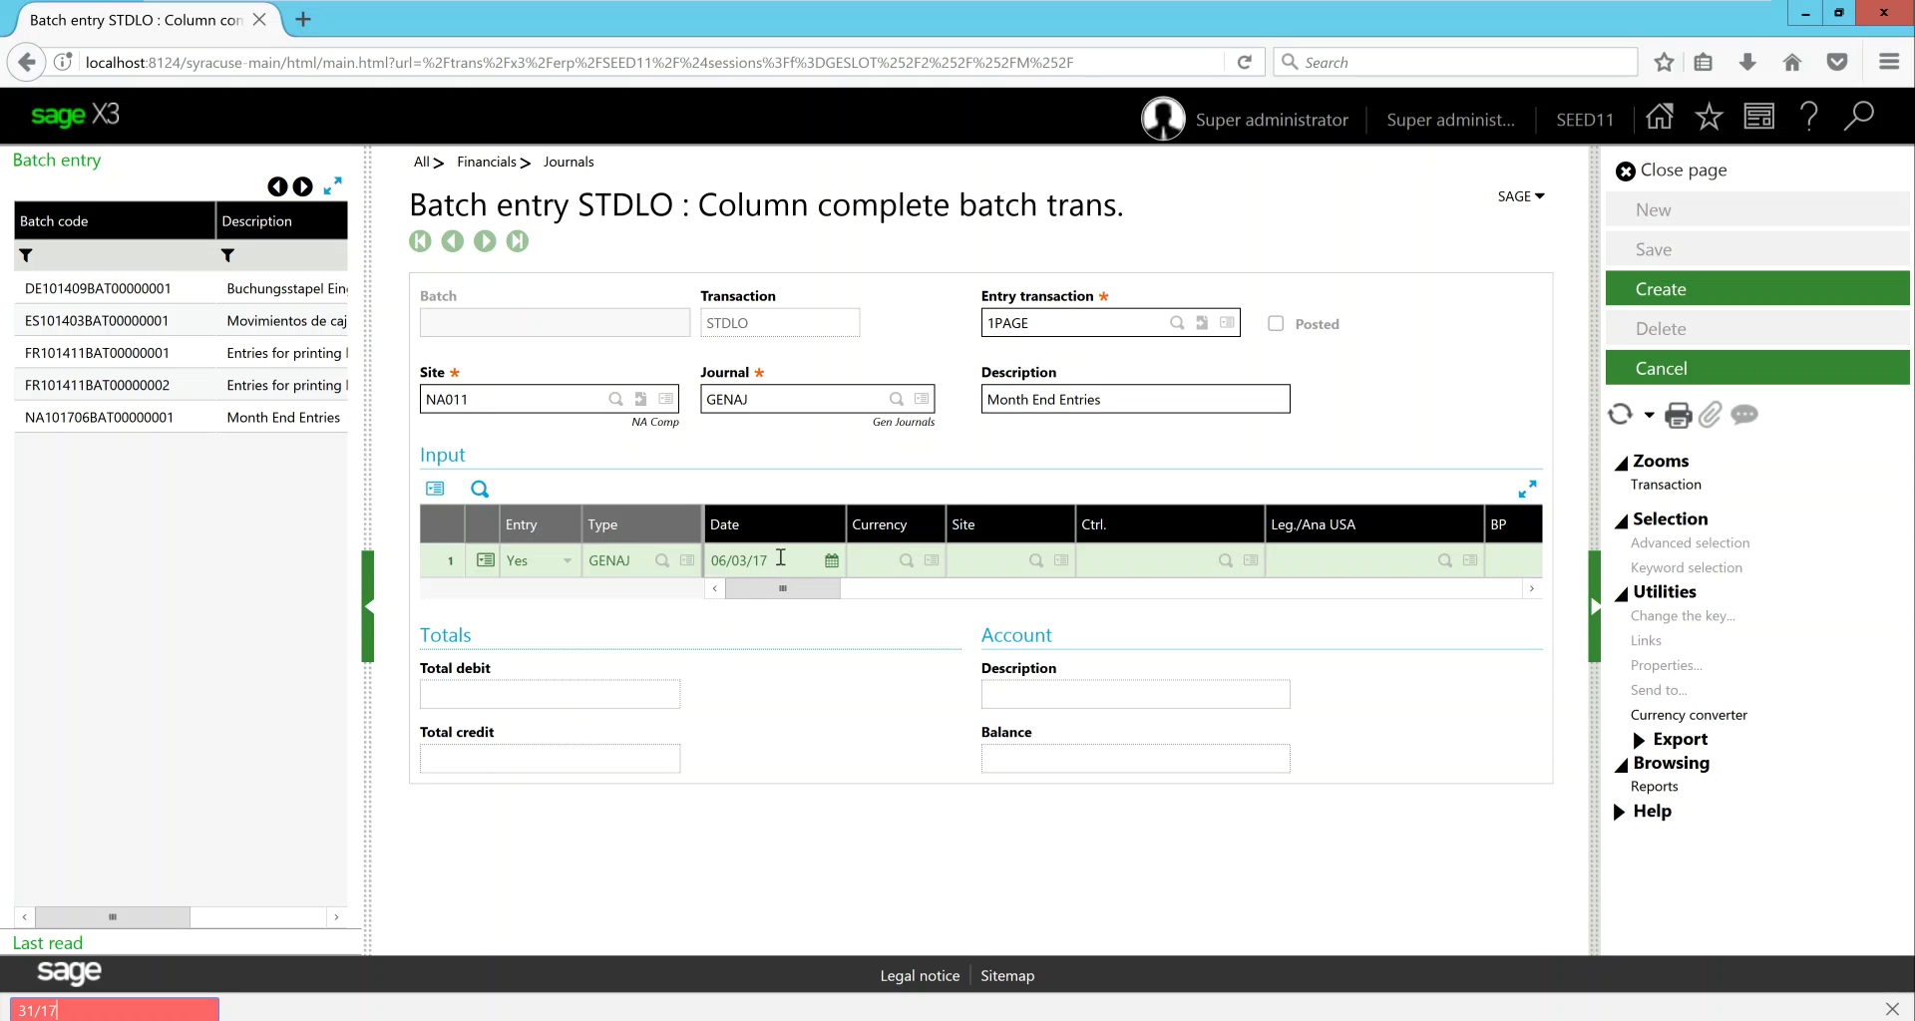
drag(788, 557, 640, 561)
text(5)
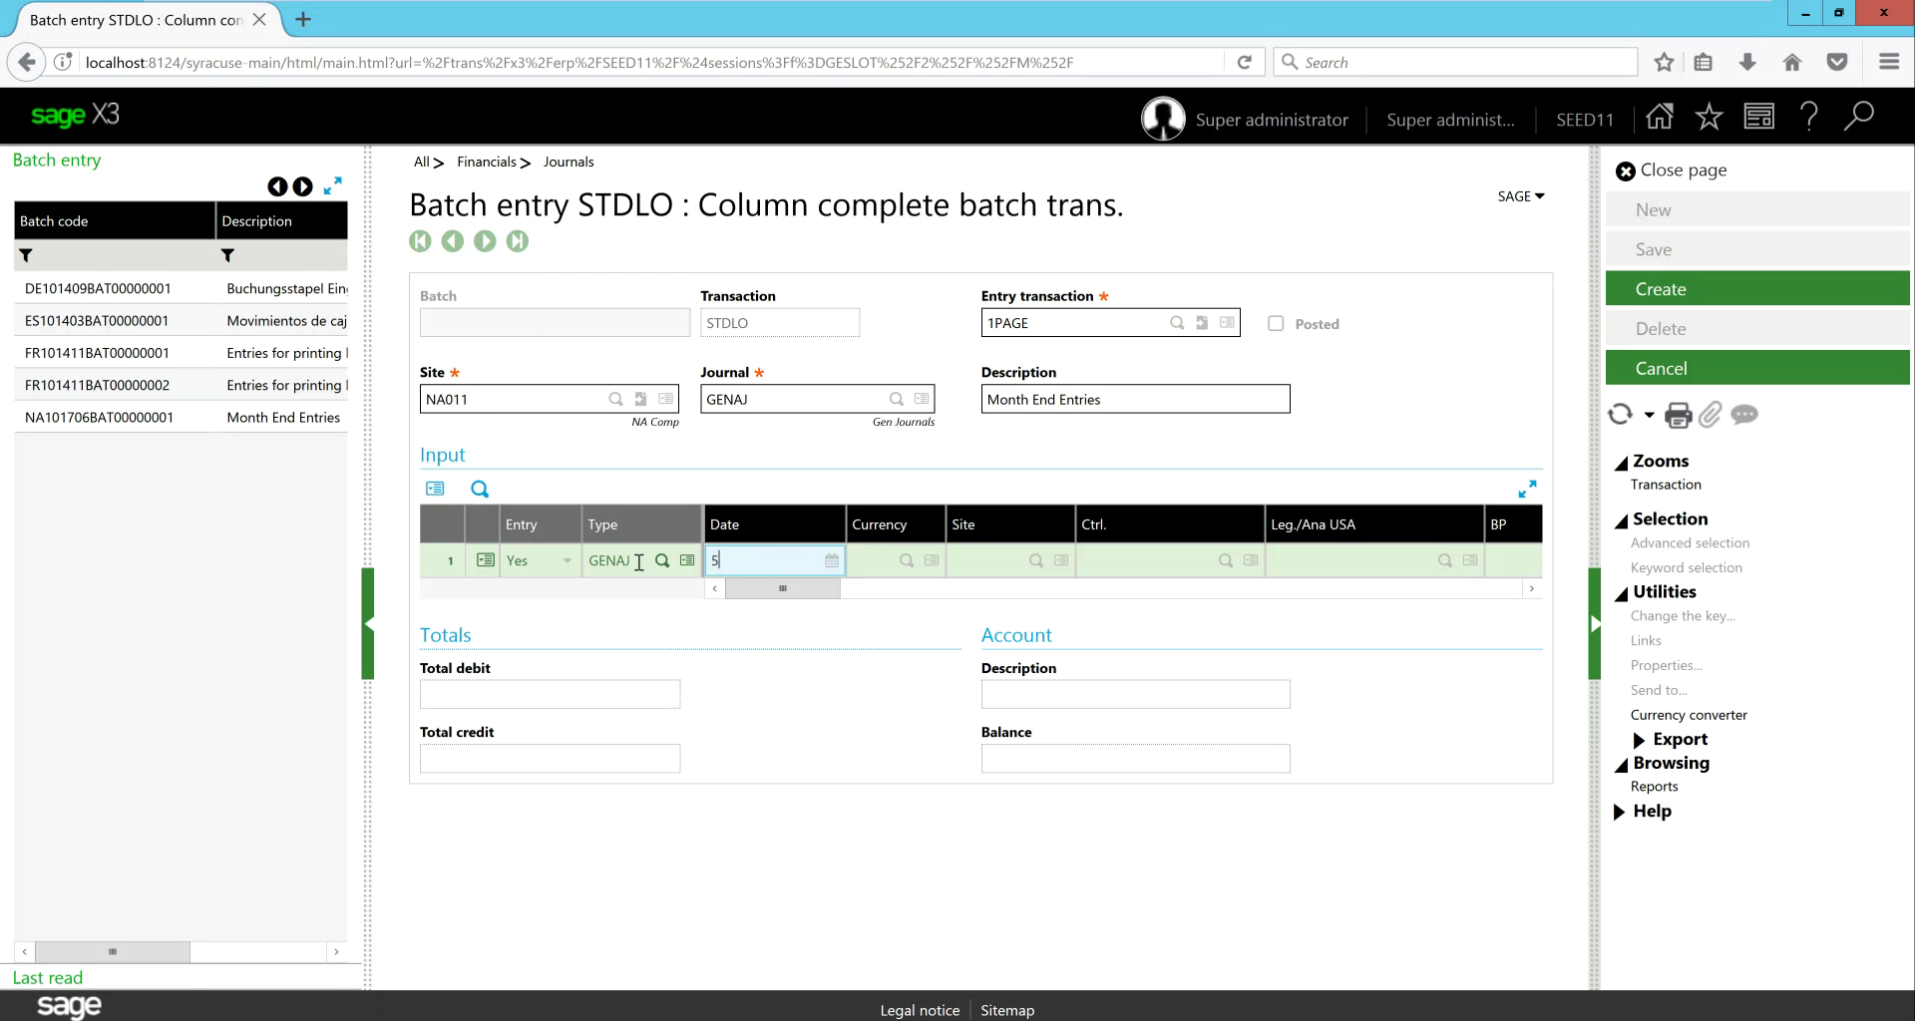
text(/31/17)
key(Tab)
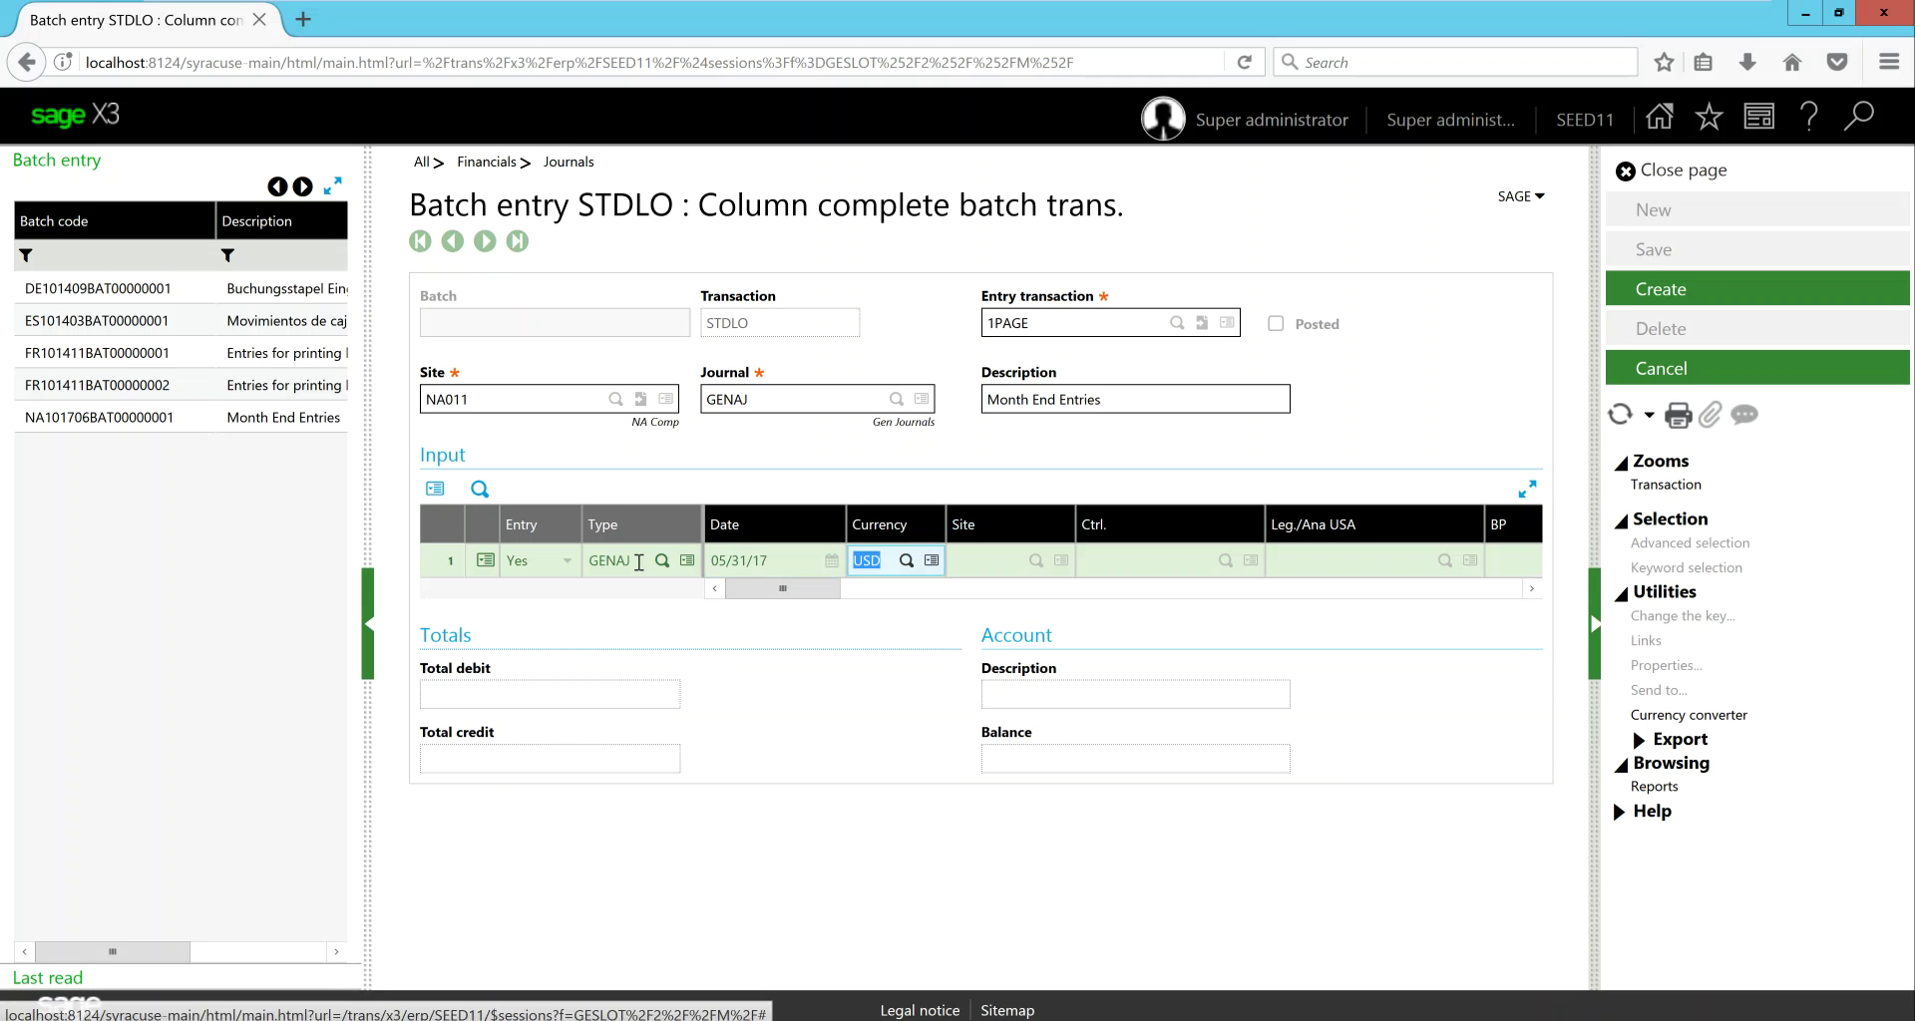
key(Tab)
key(Tab)
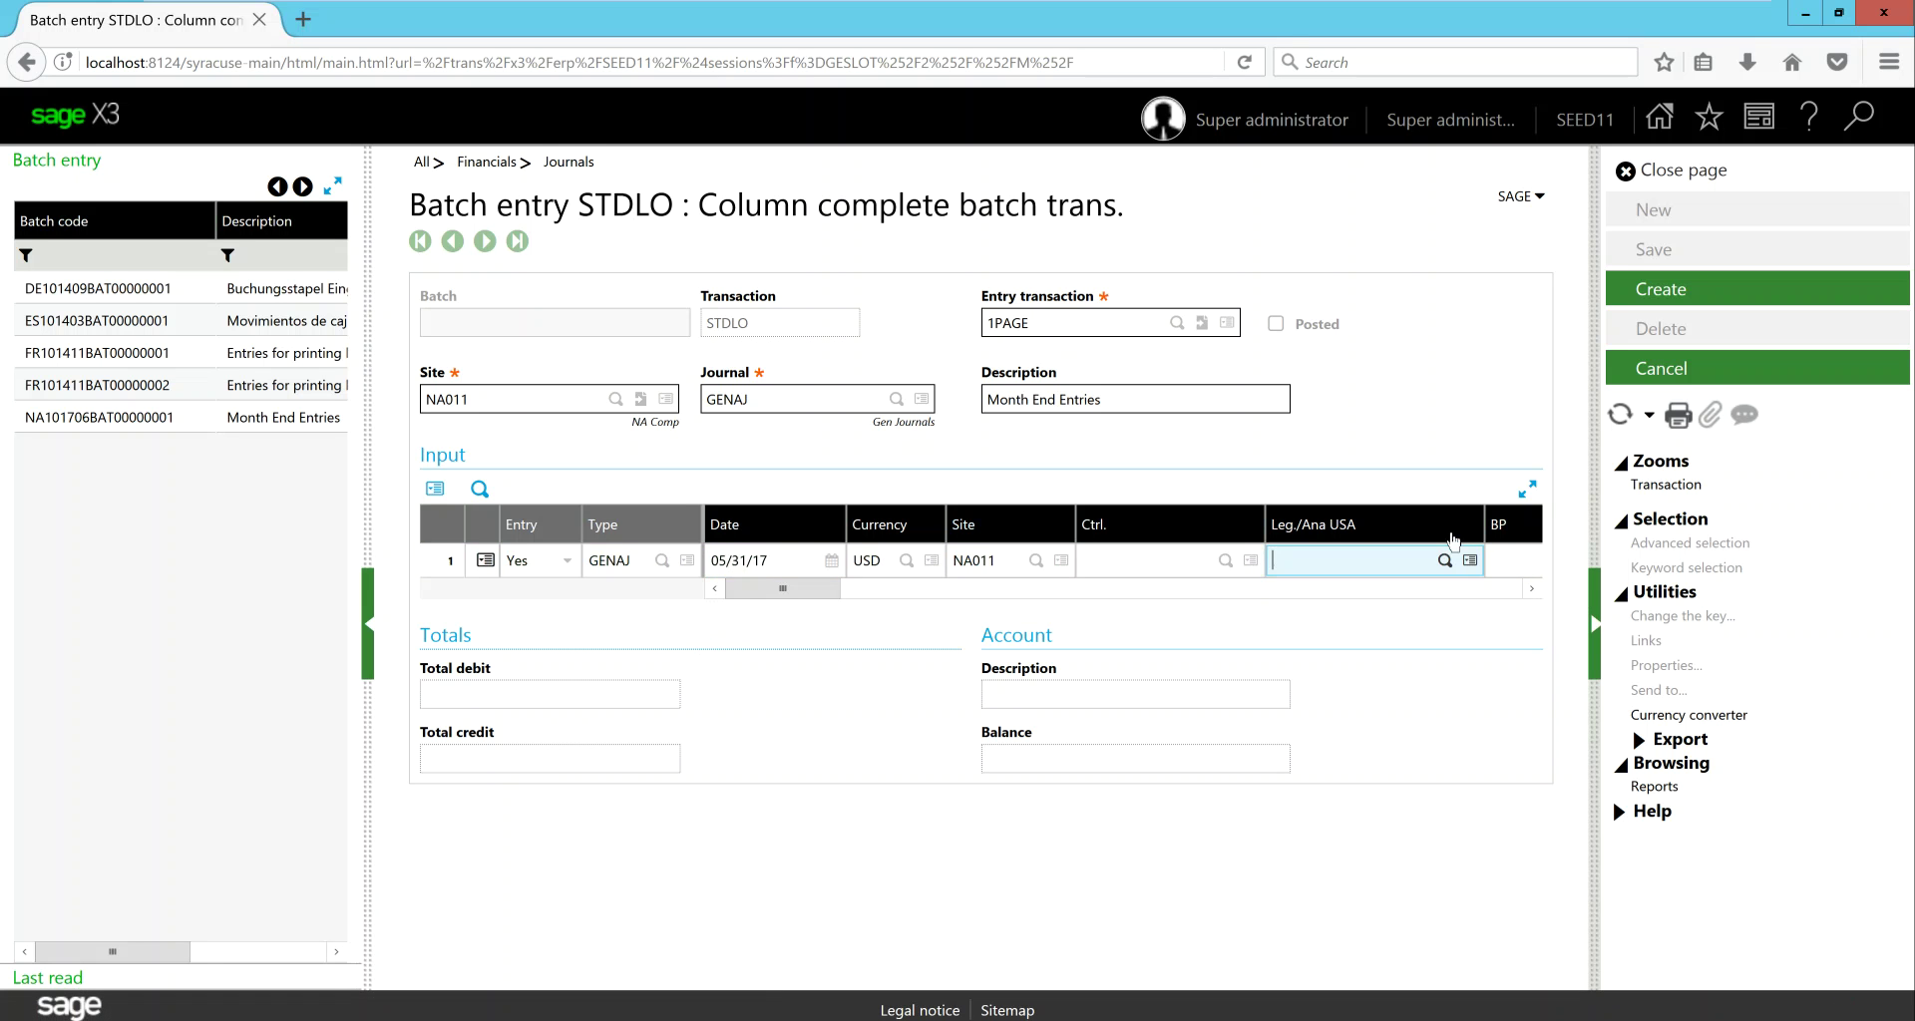
- Look up accounts whose description matches *depre* and assign 70300 Depreciation Expense to the first line
click(1443, 562)
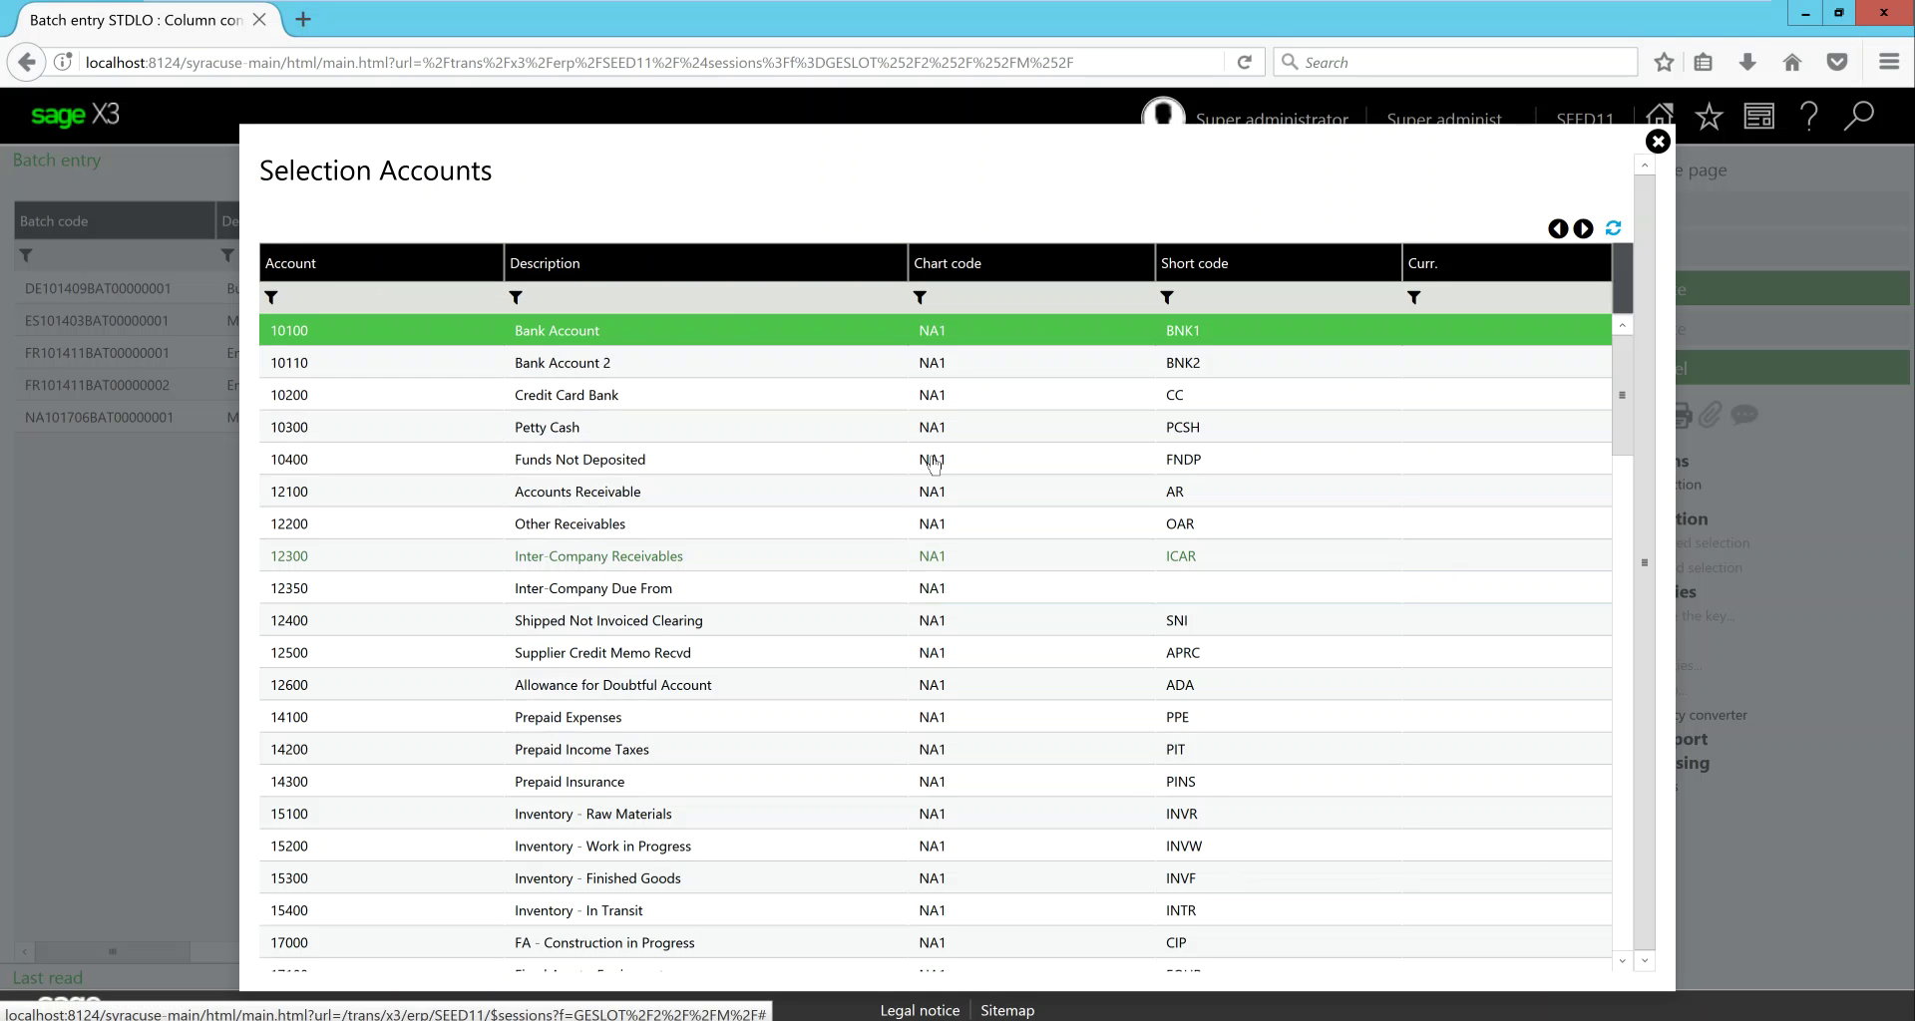
click(712, 297)
text(*depre*)
key(Return)
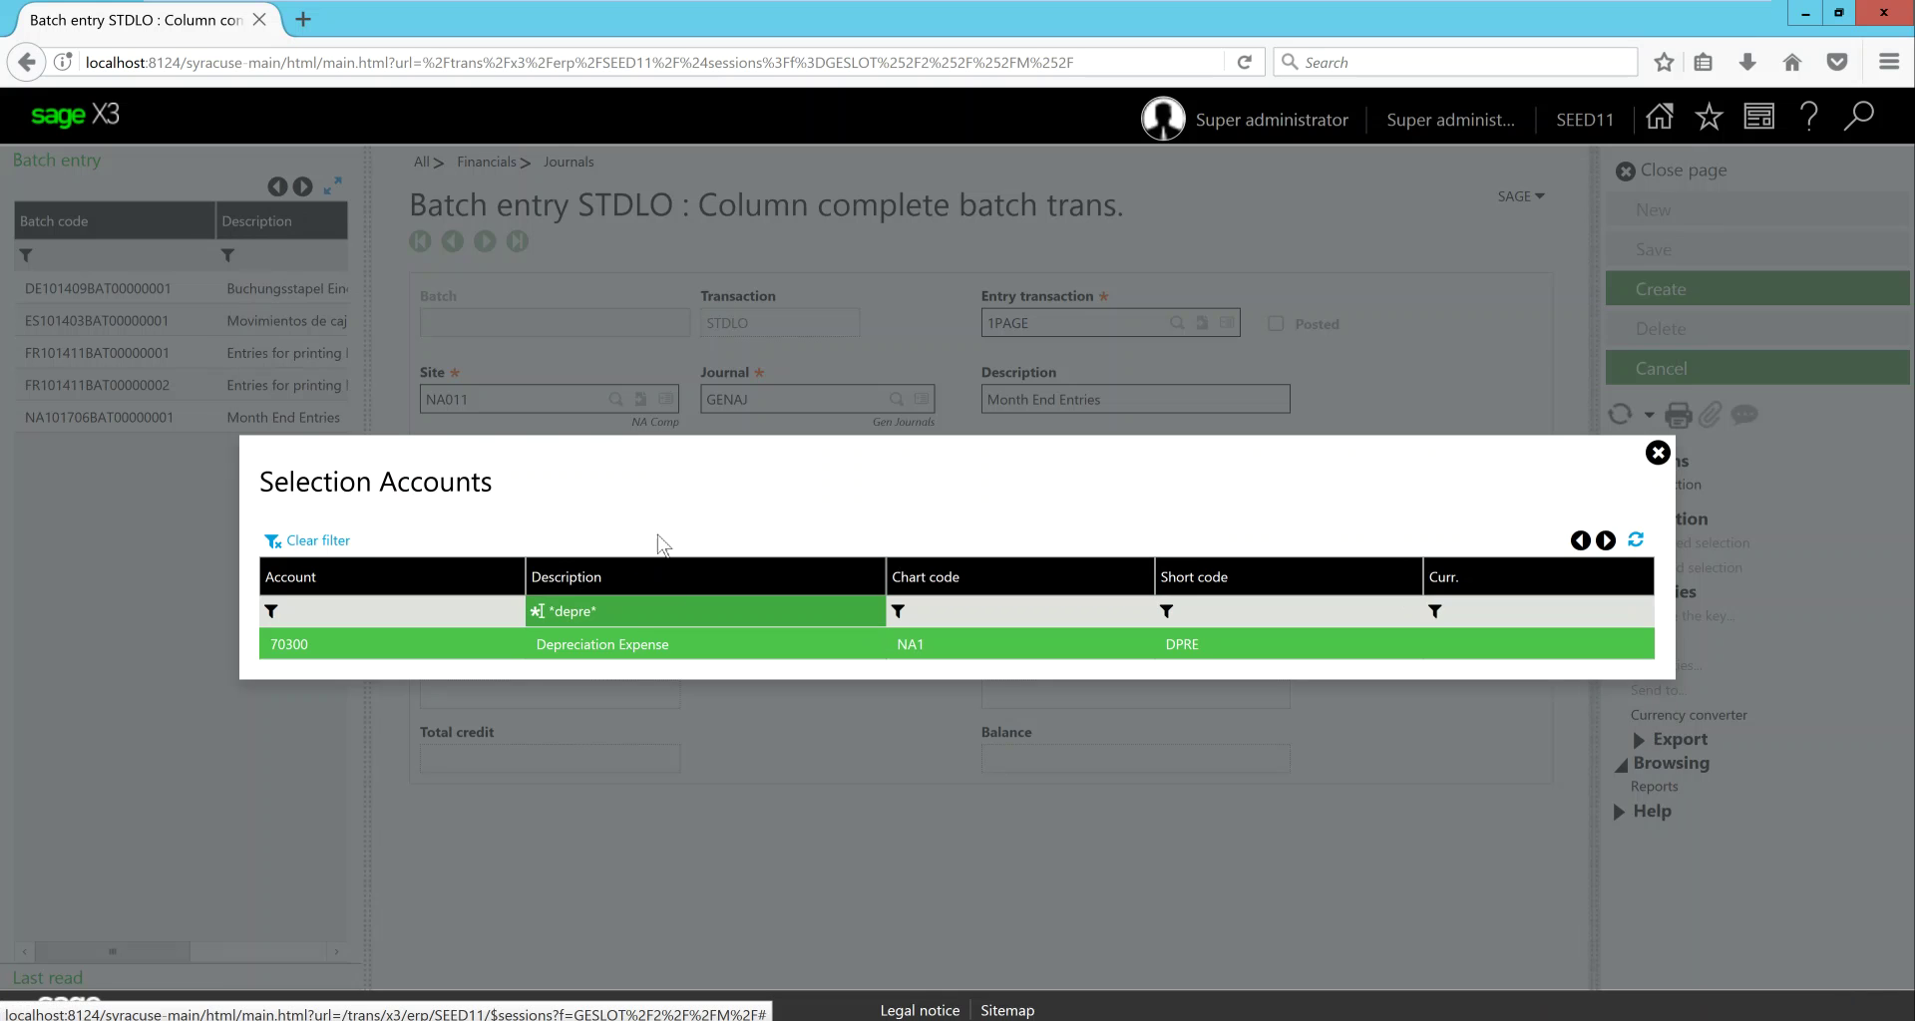
click(596, 647)
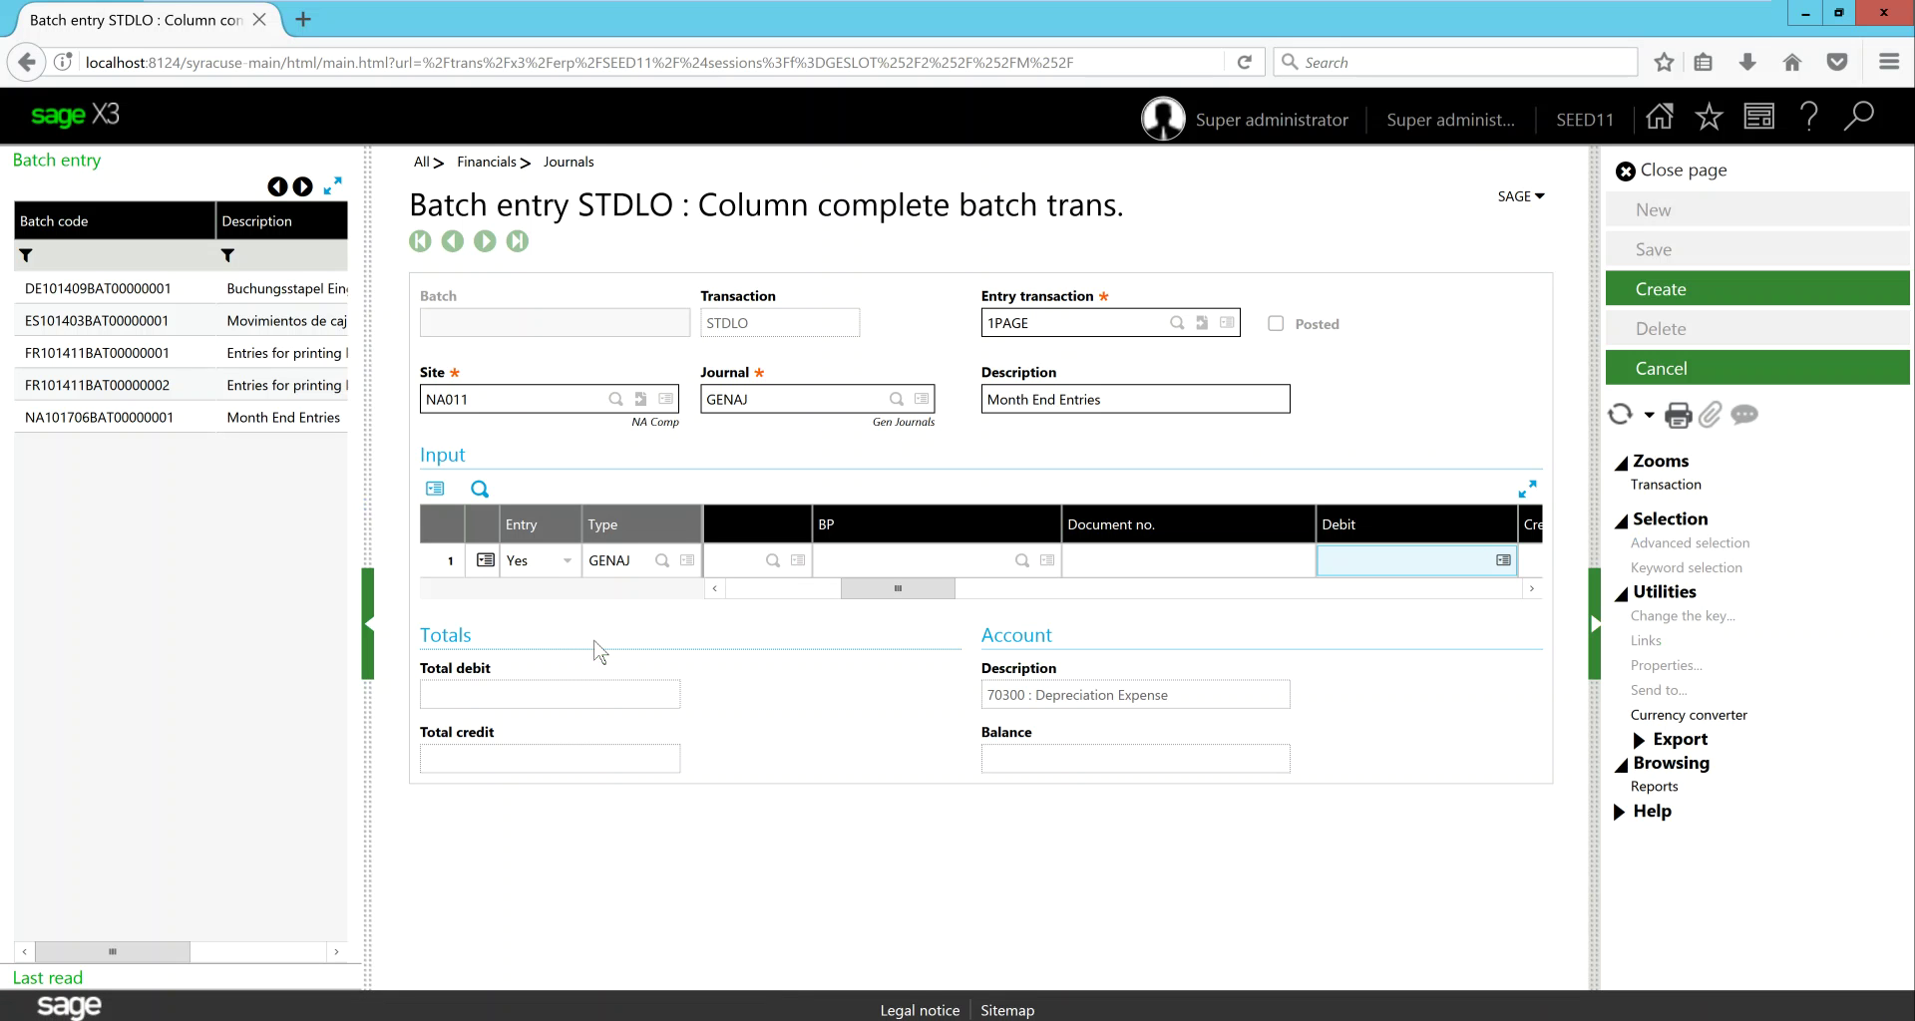
- Enter a debit of 5000 on the first line with the description "Monthly Depreciation Expense"
text(5000)
key(Tab)
text(M)
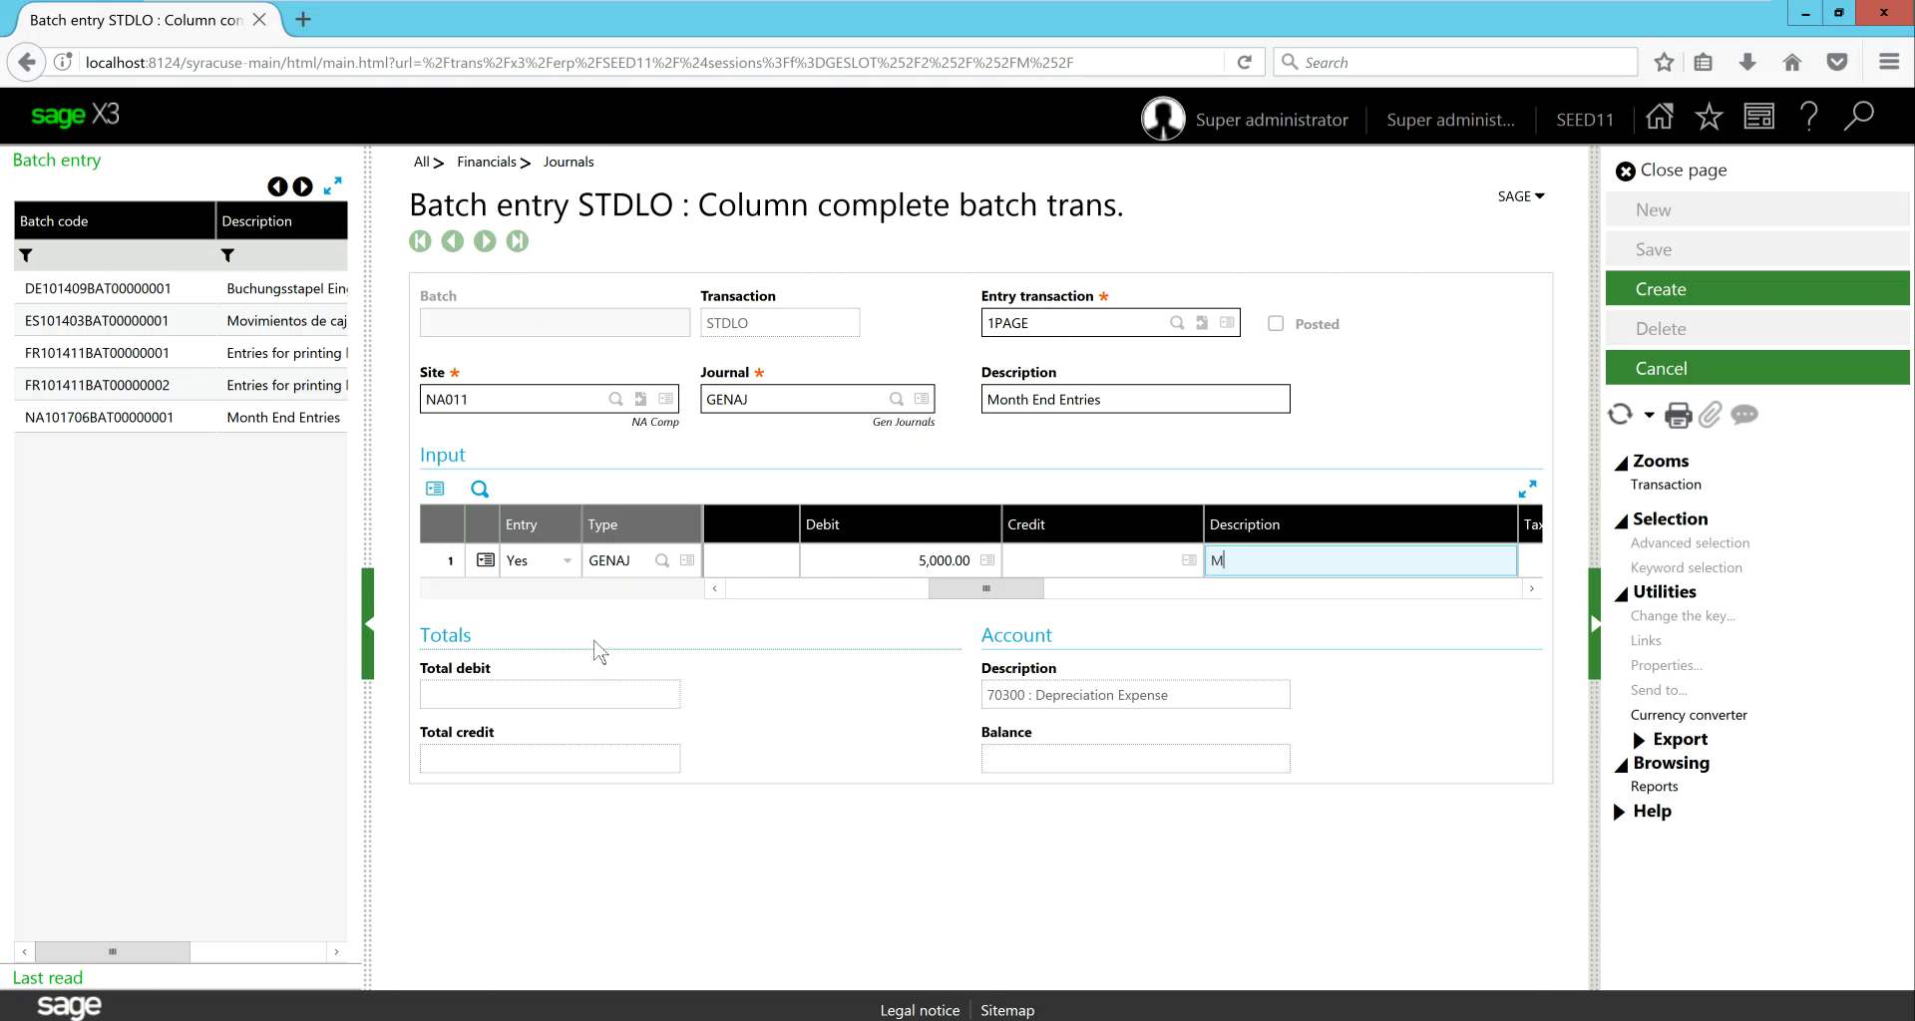
text(onthly Depr)
key(BackSpace)
key(BackSpace)
key(BackSpace)
text(epreciation Expense)
key(Tab)
key(Tab)
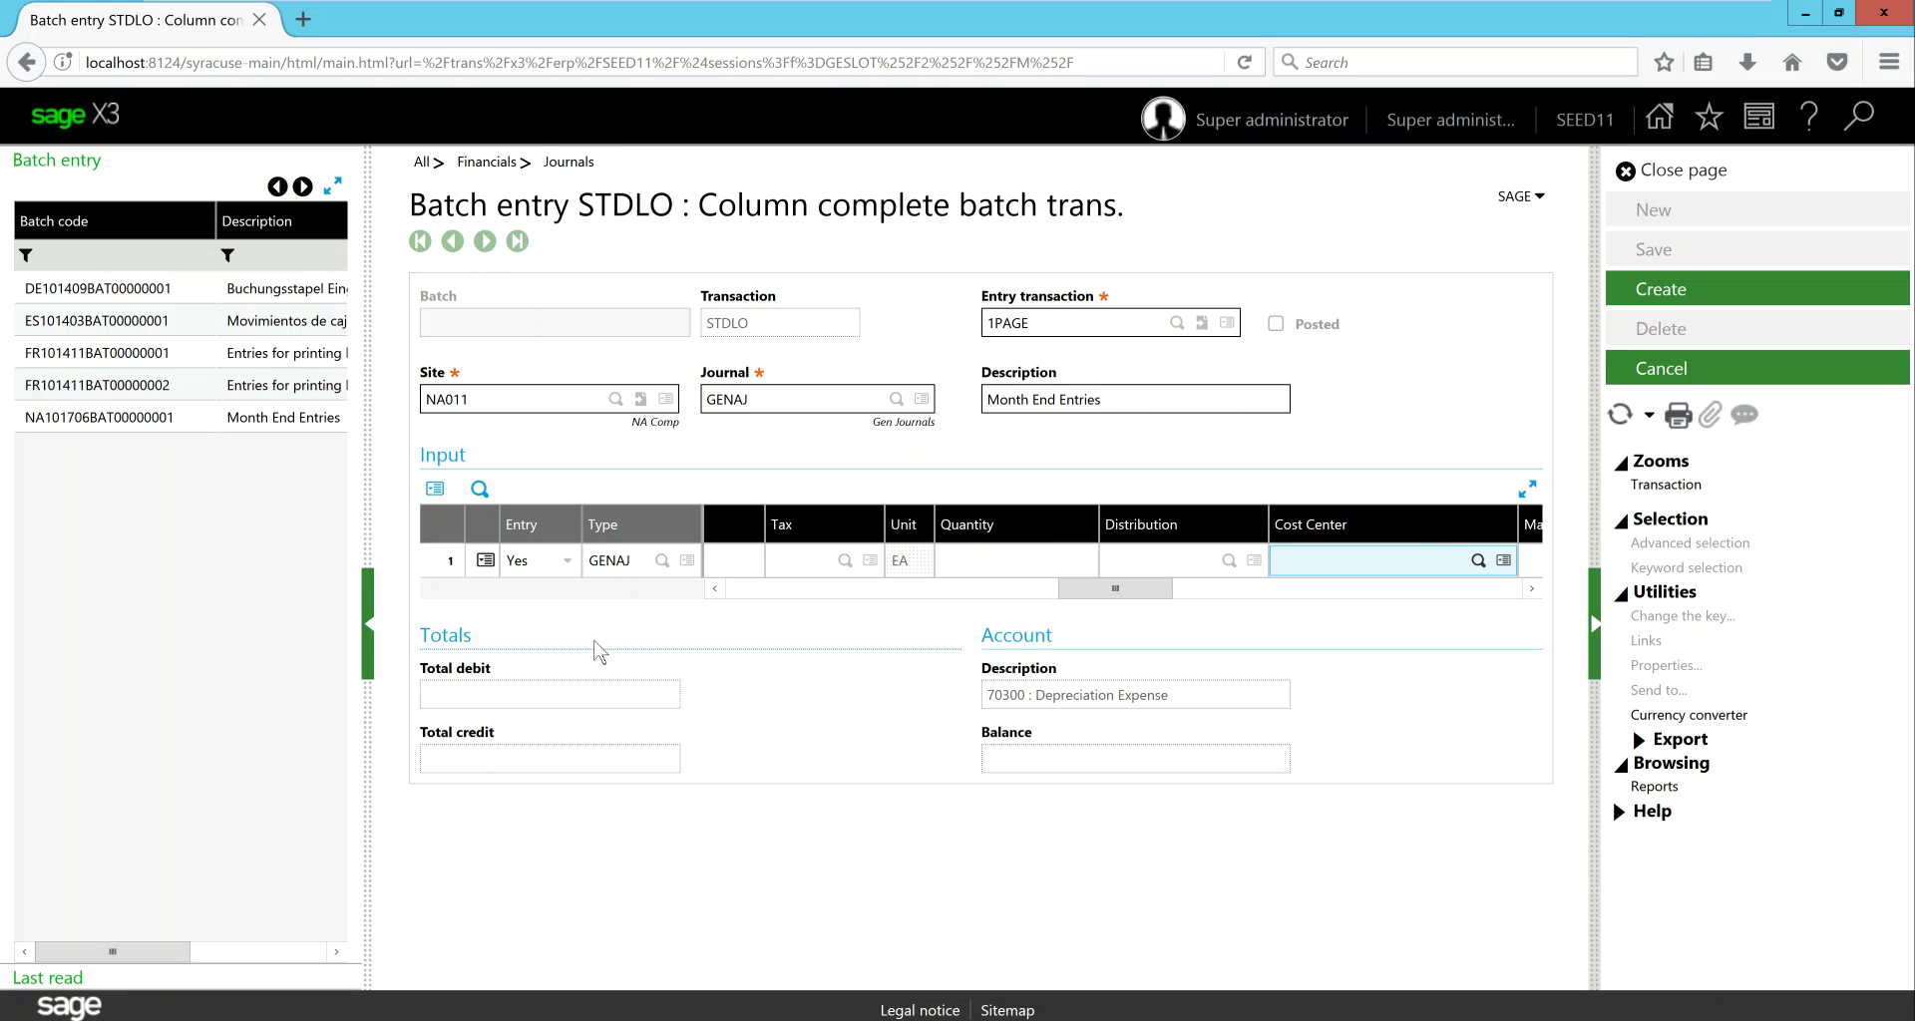
- Assign cost center ADMIN to the first line and complete it, continuing to the second line's account
click(1479, 561)
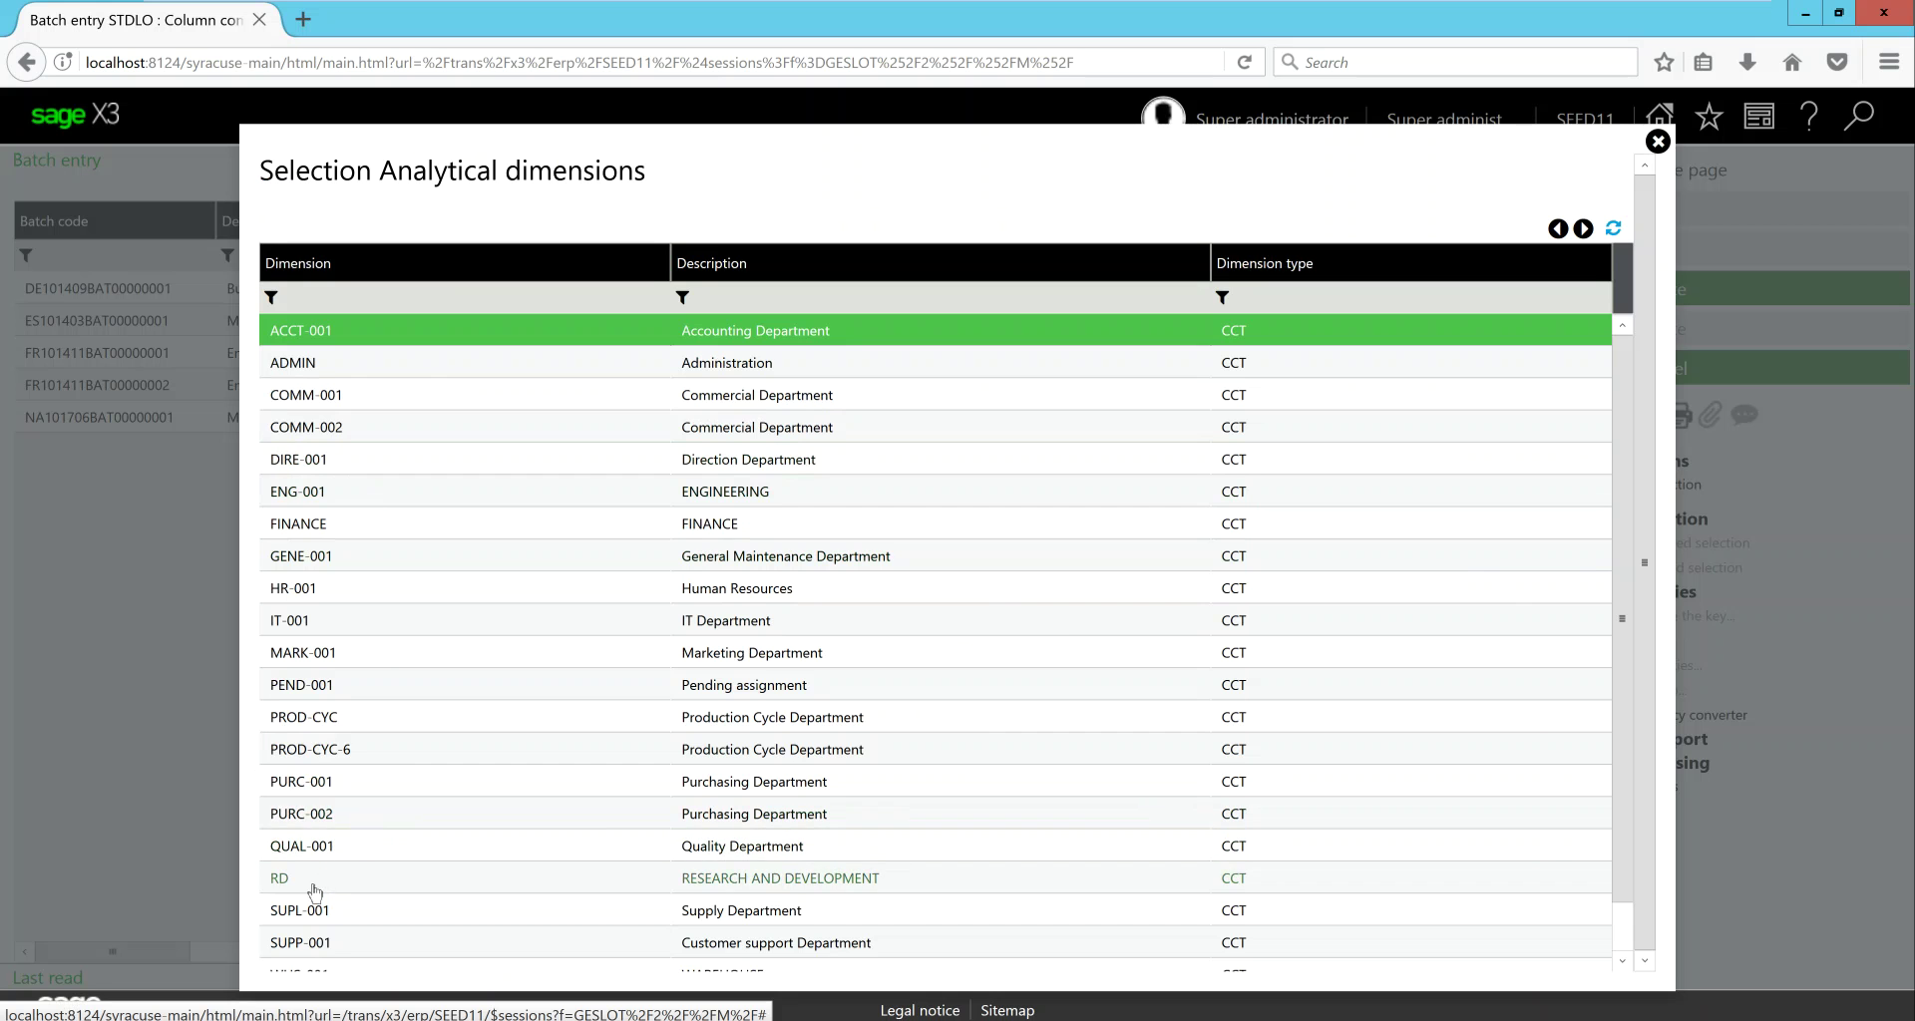
click(311, 365)
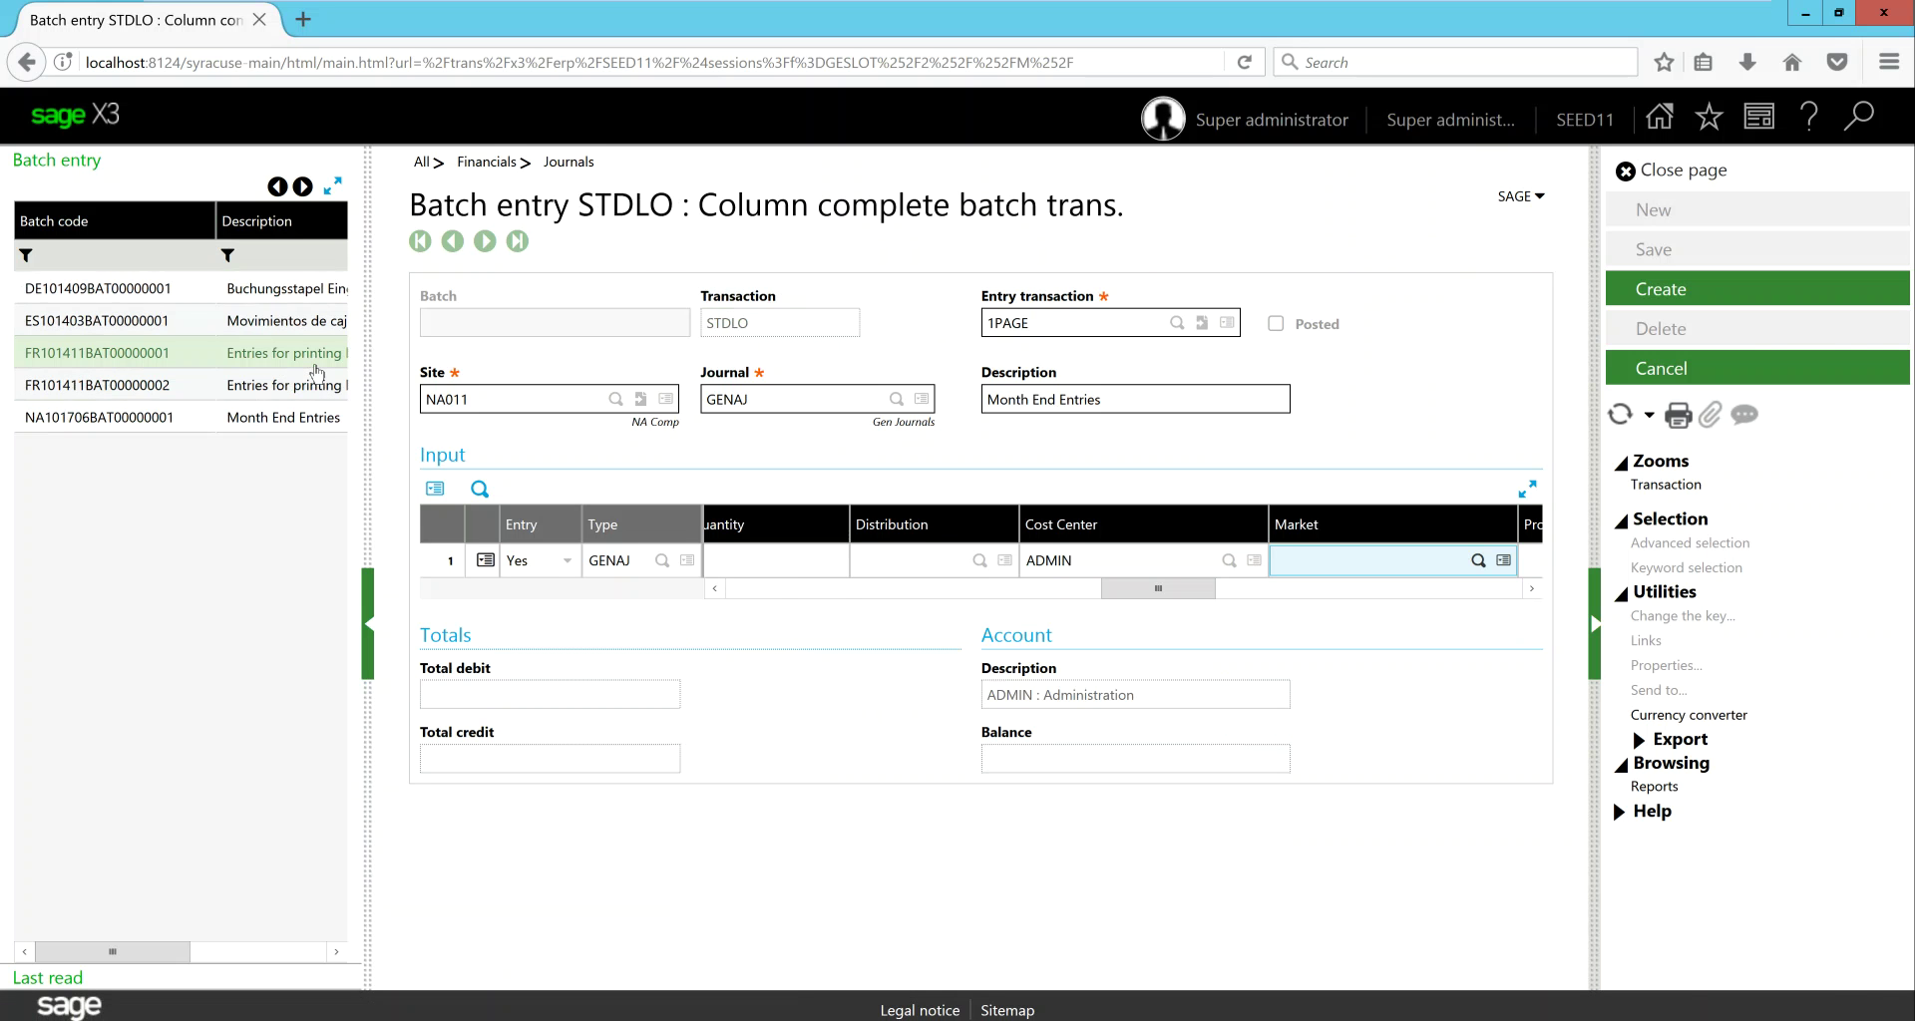
key(Tab)
key(Tab)
key(Tab)
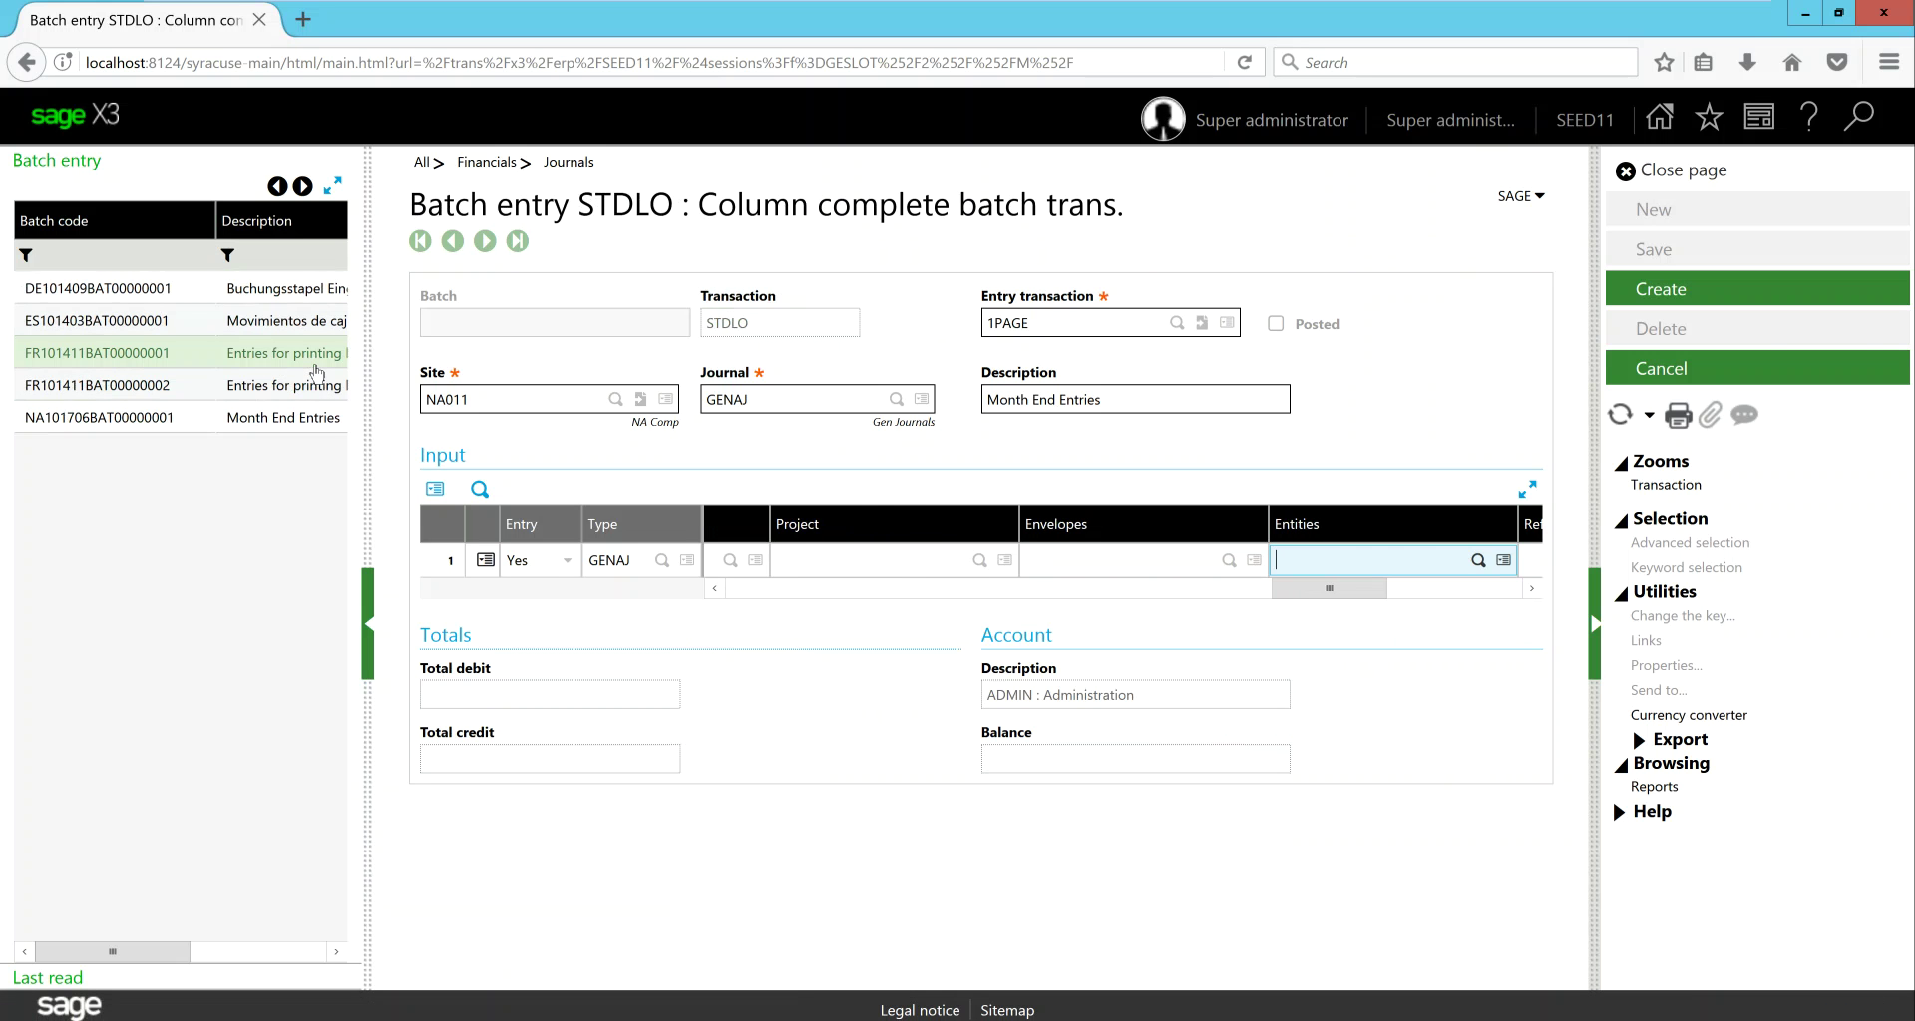
key(Tab)
key(Tab)
key(Tab)
key(Tab)
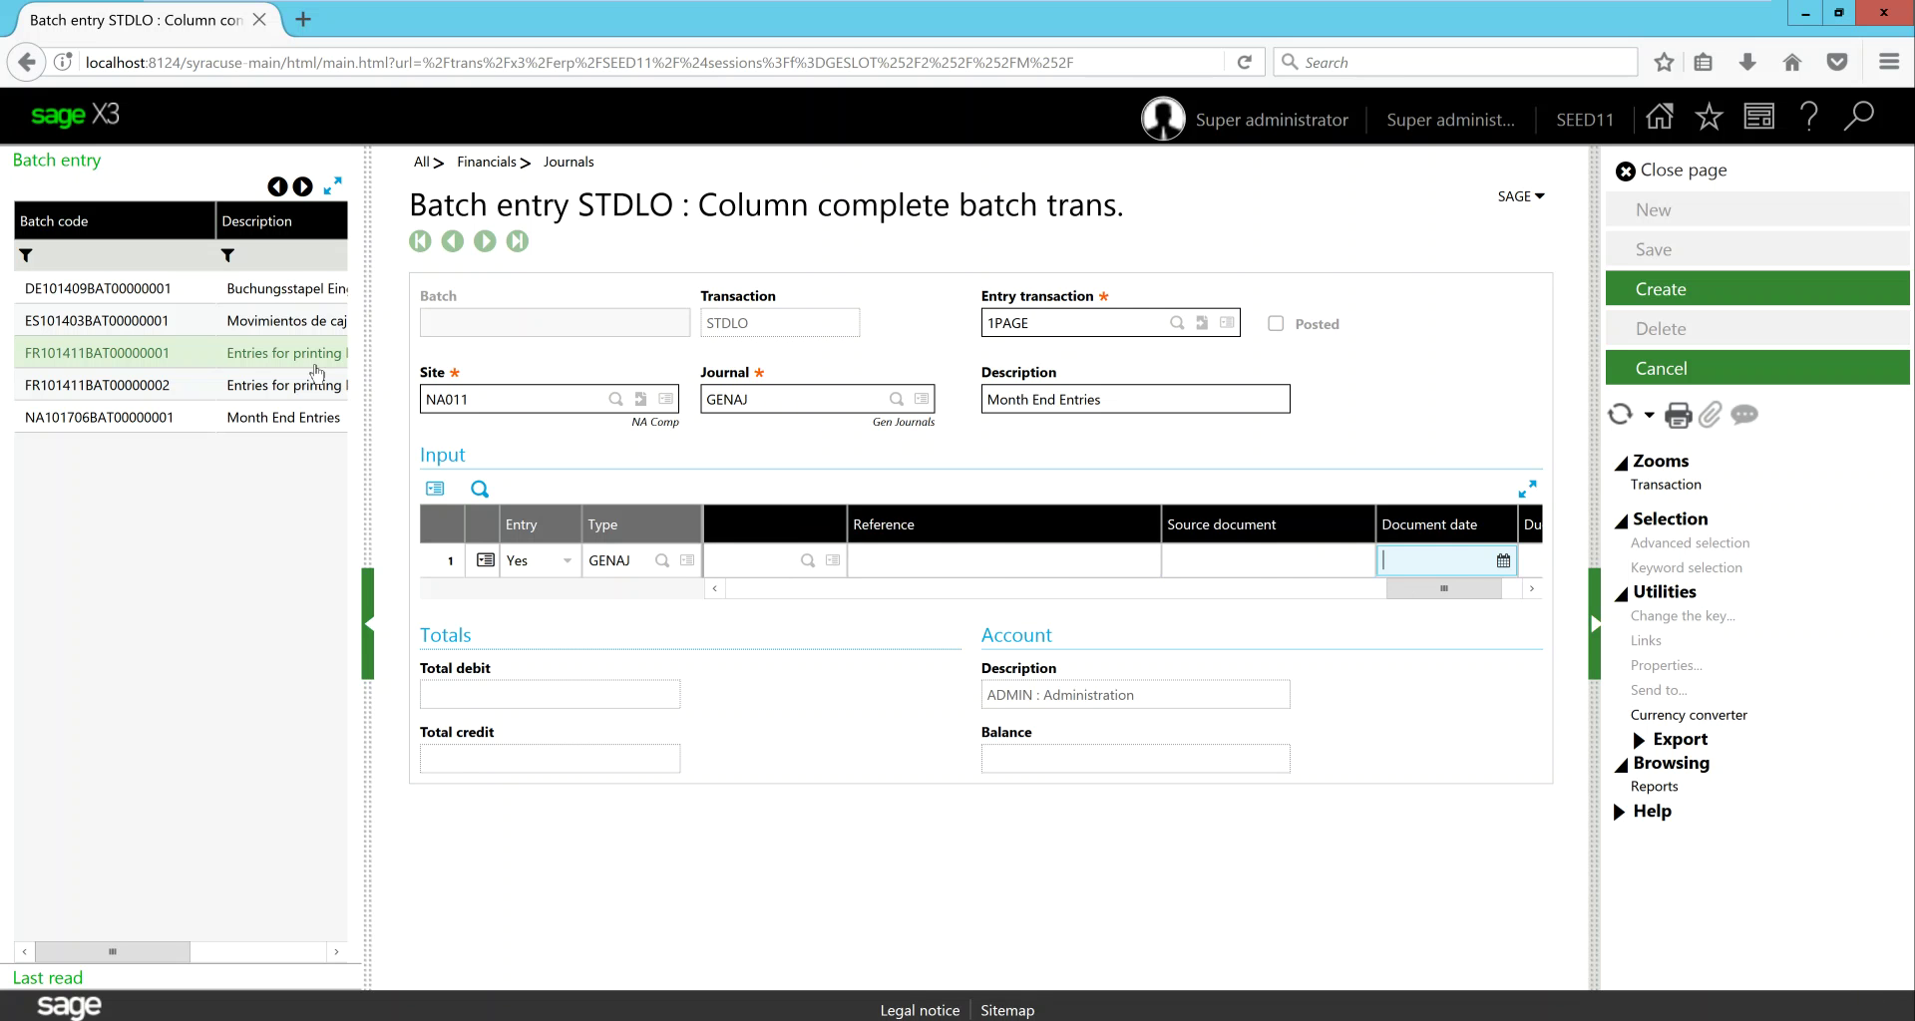
key(Tab)
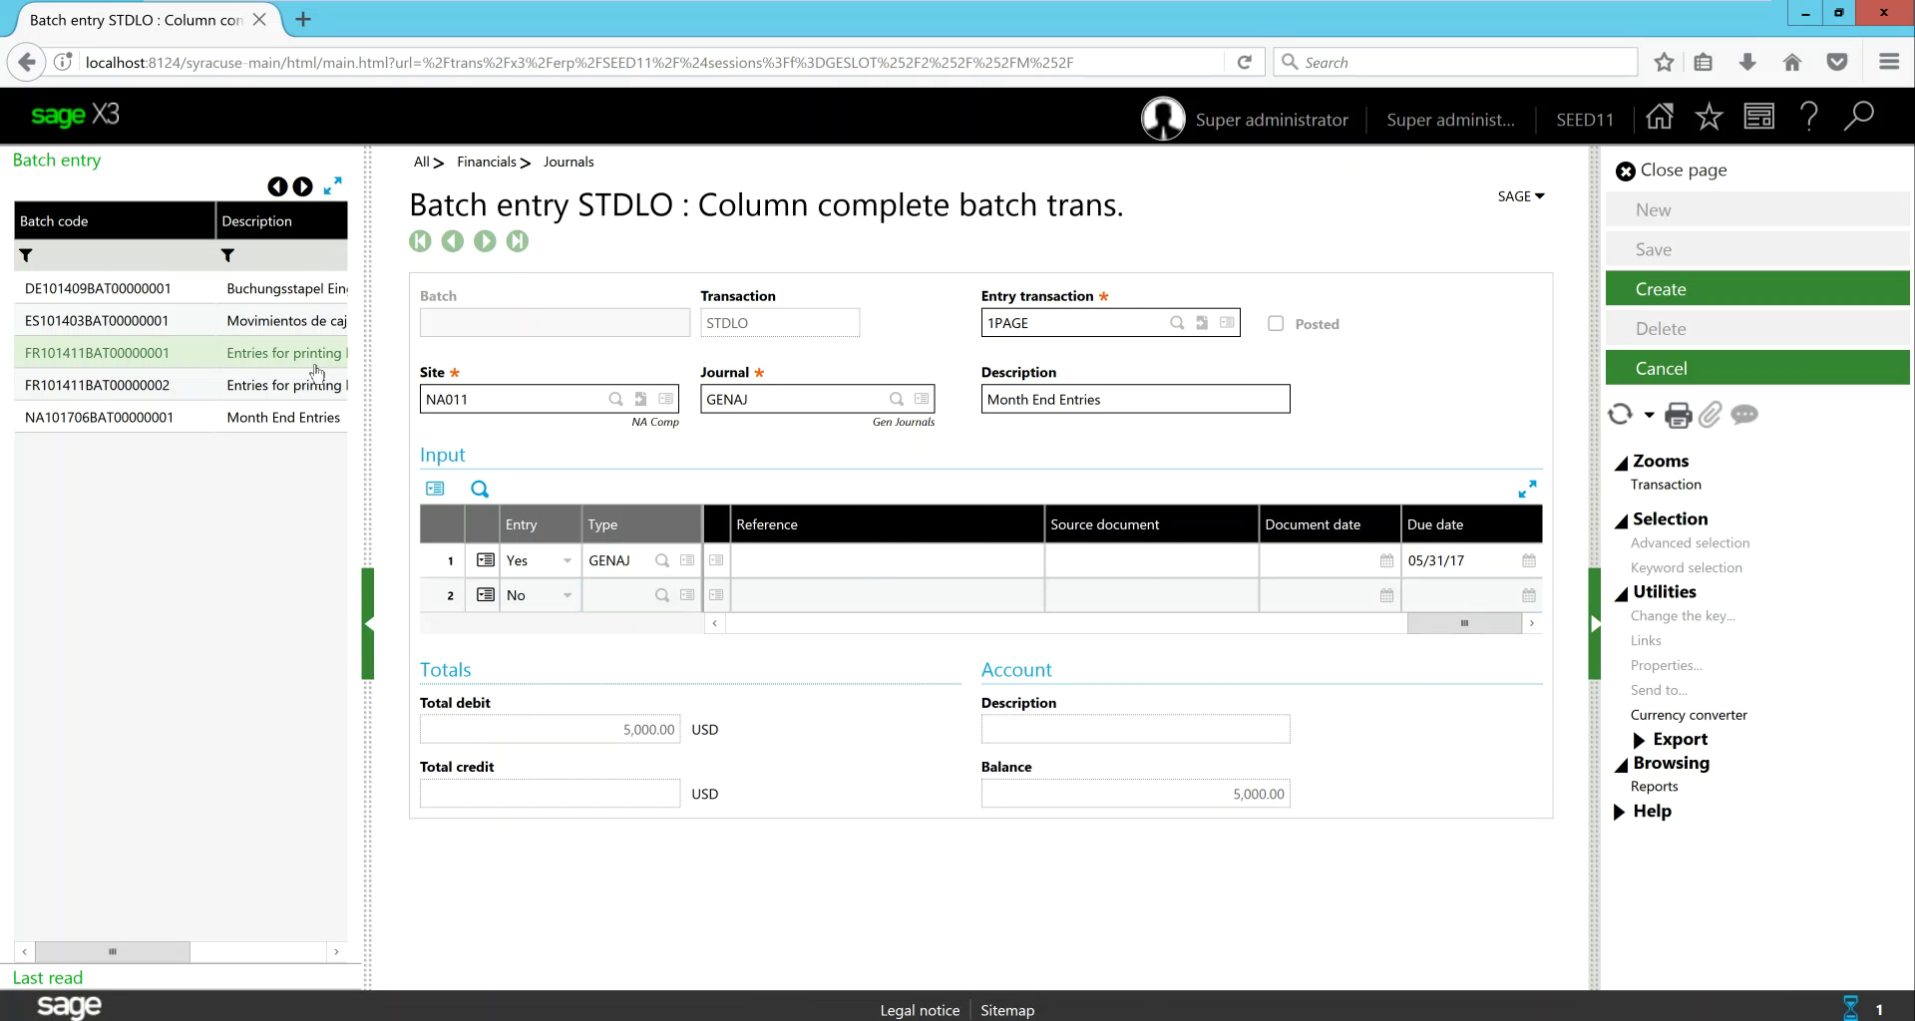
key(Tab)
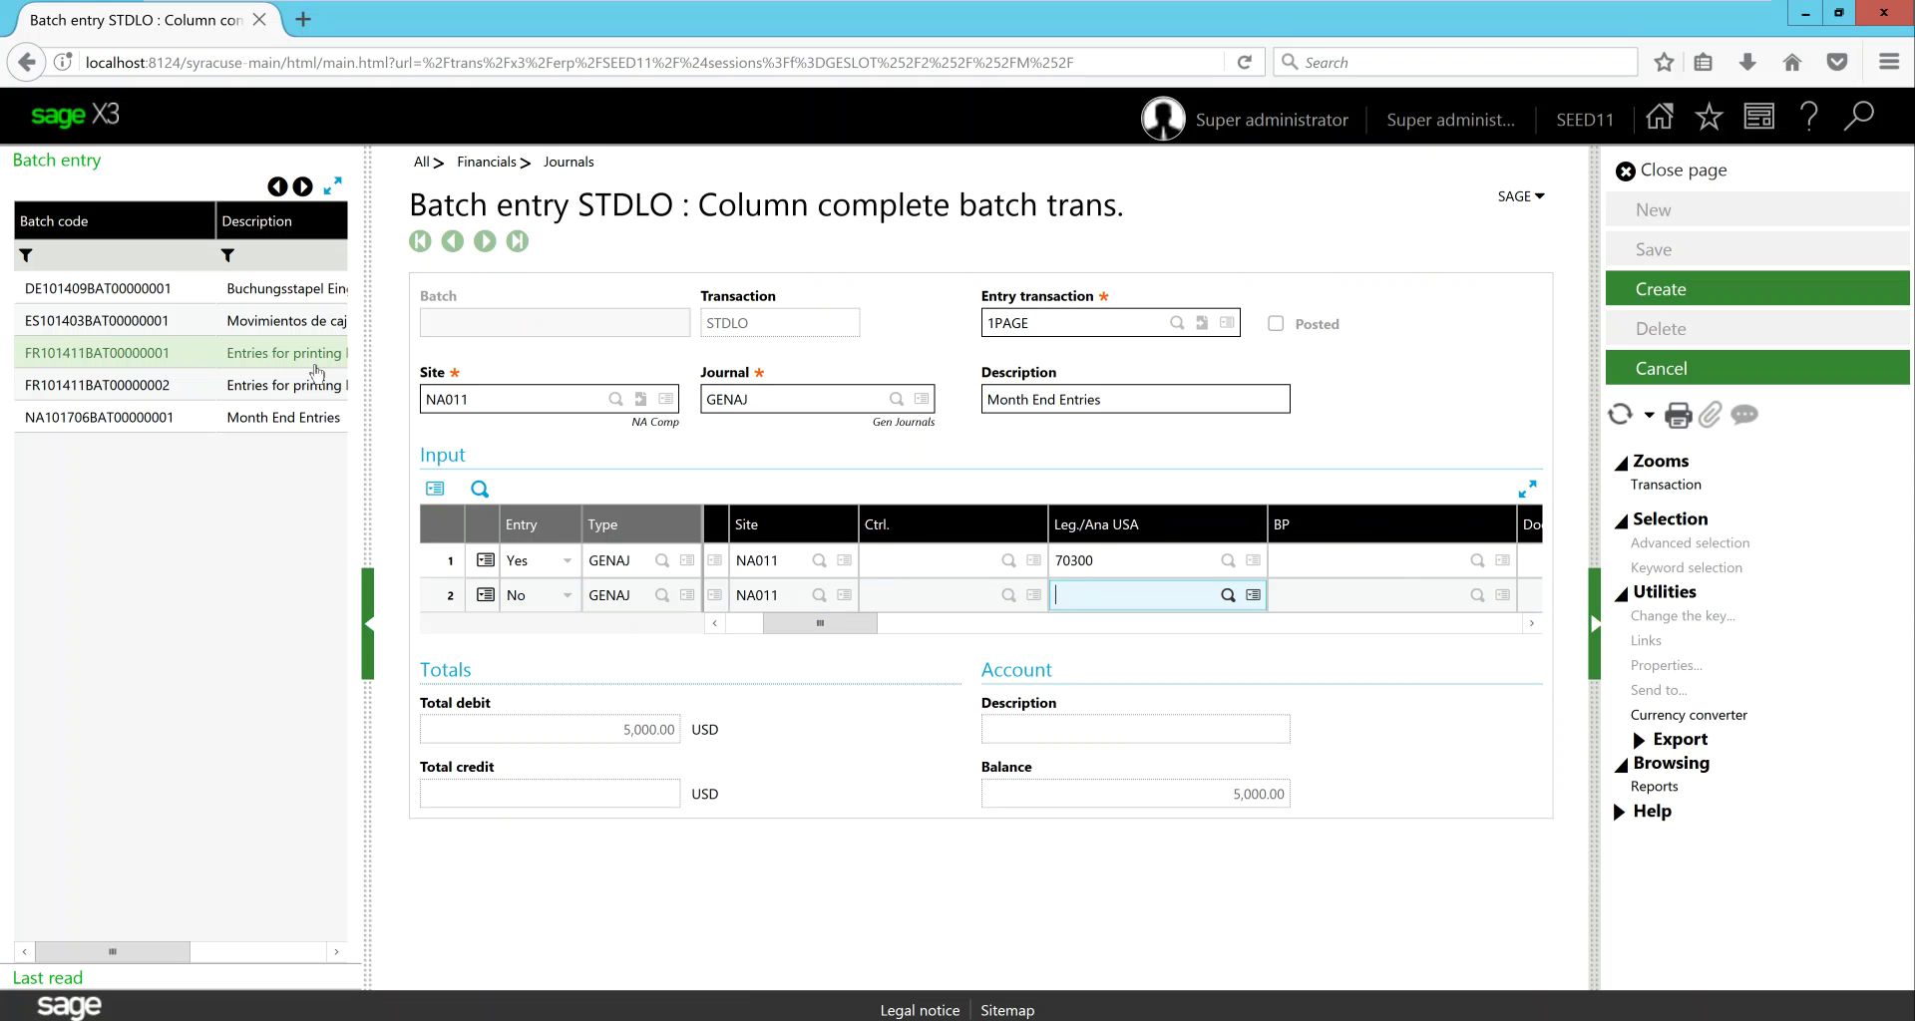
- Assign account 18100 Accum Depr - Equipment to the second line from the account list
text(1)
click(1229, 597)
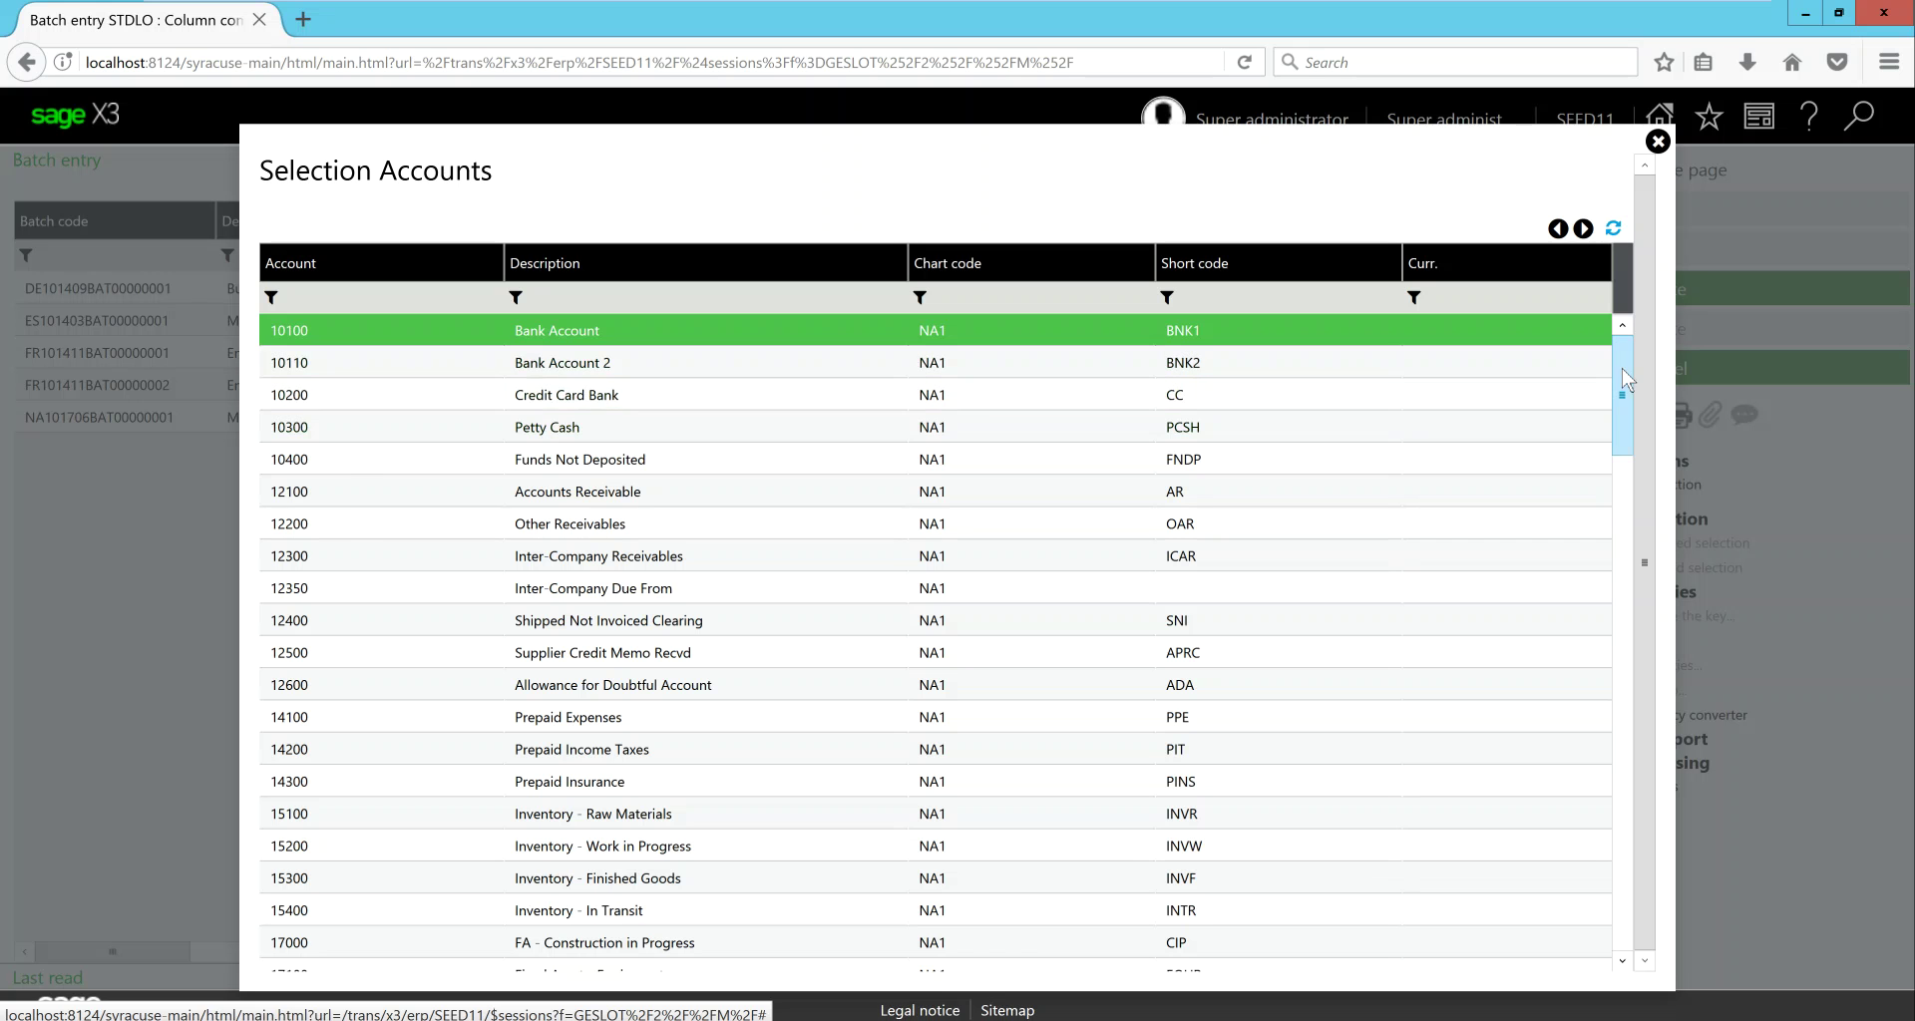
drag(1622, 369, 1621, 461)
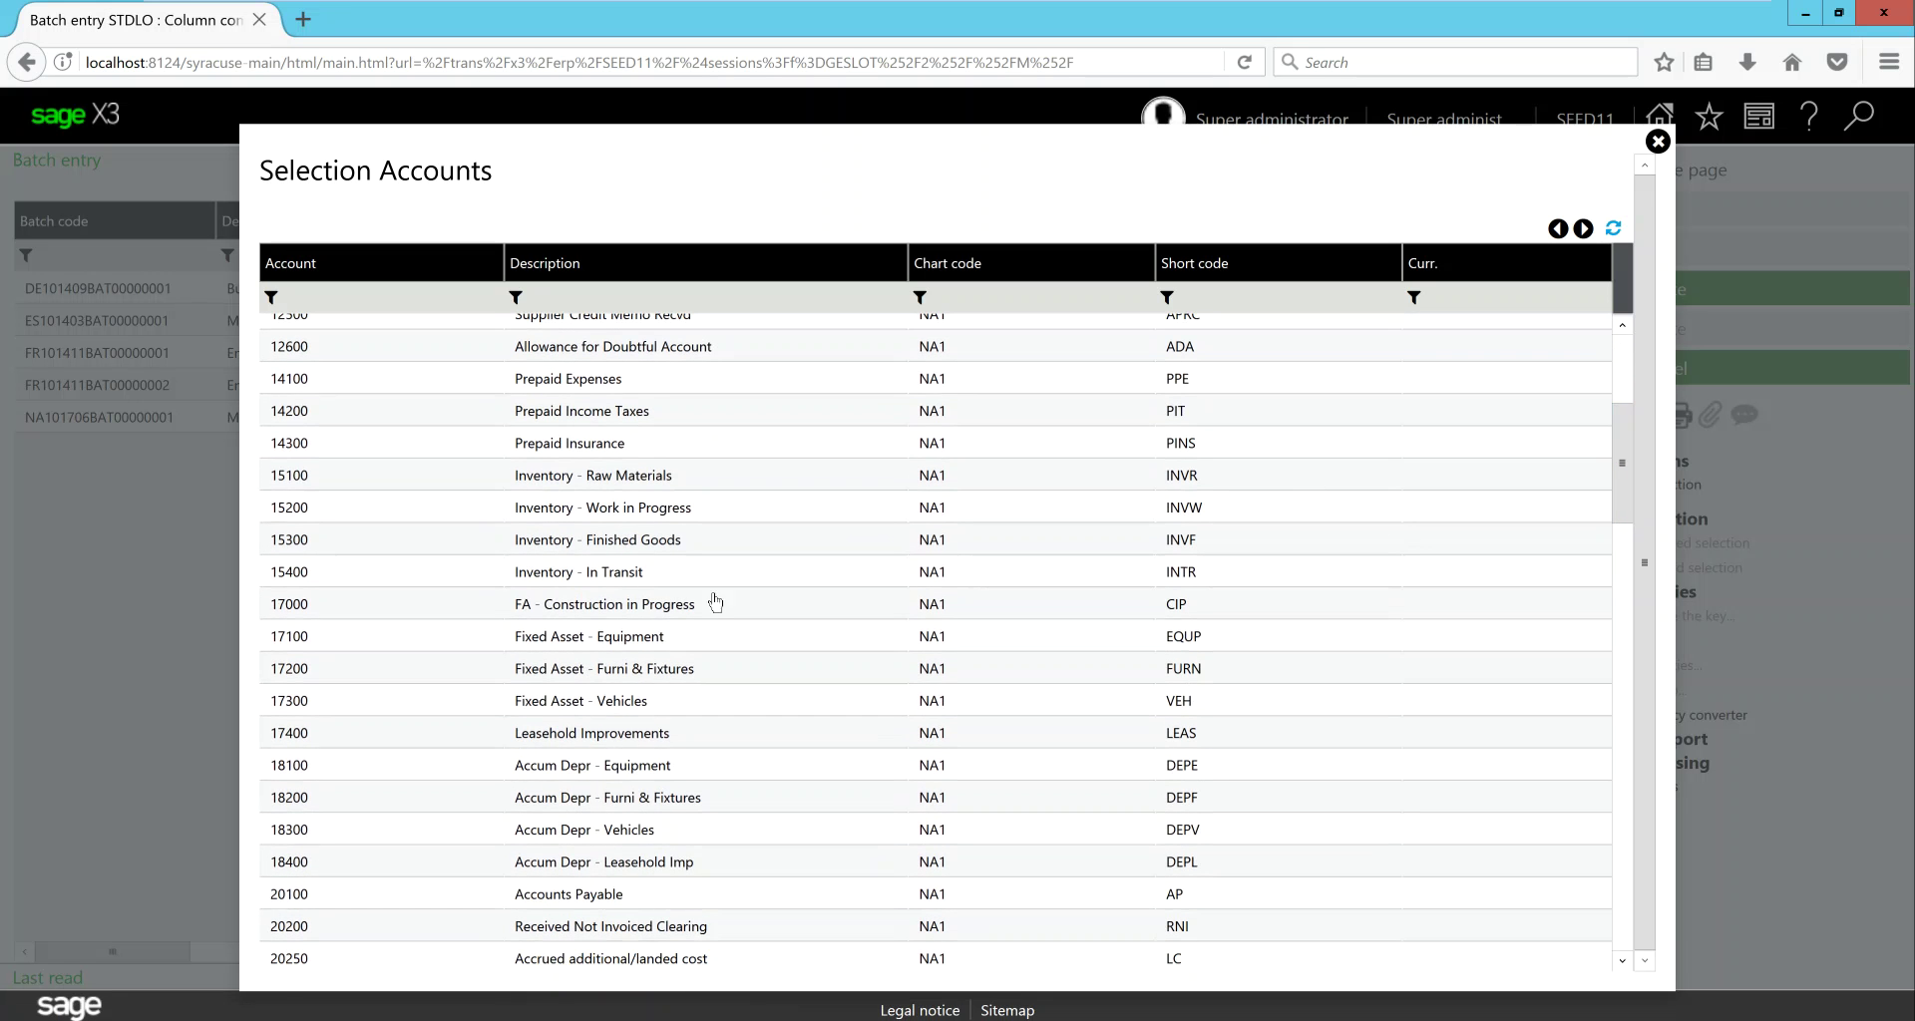
click(611, 773)
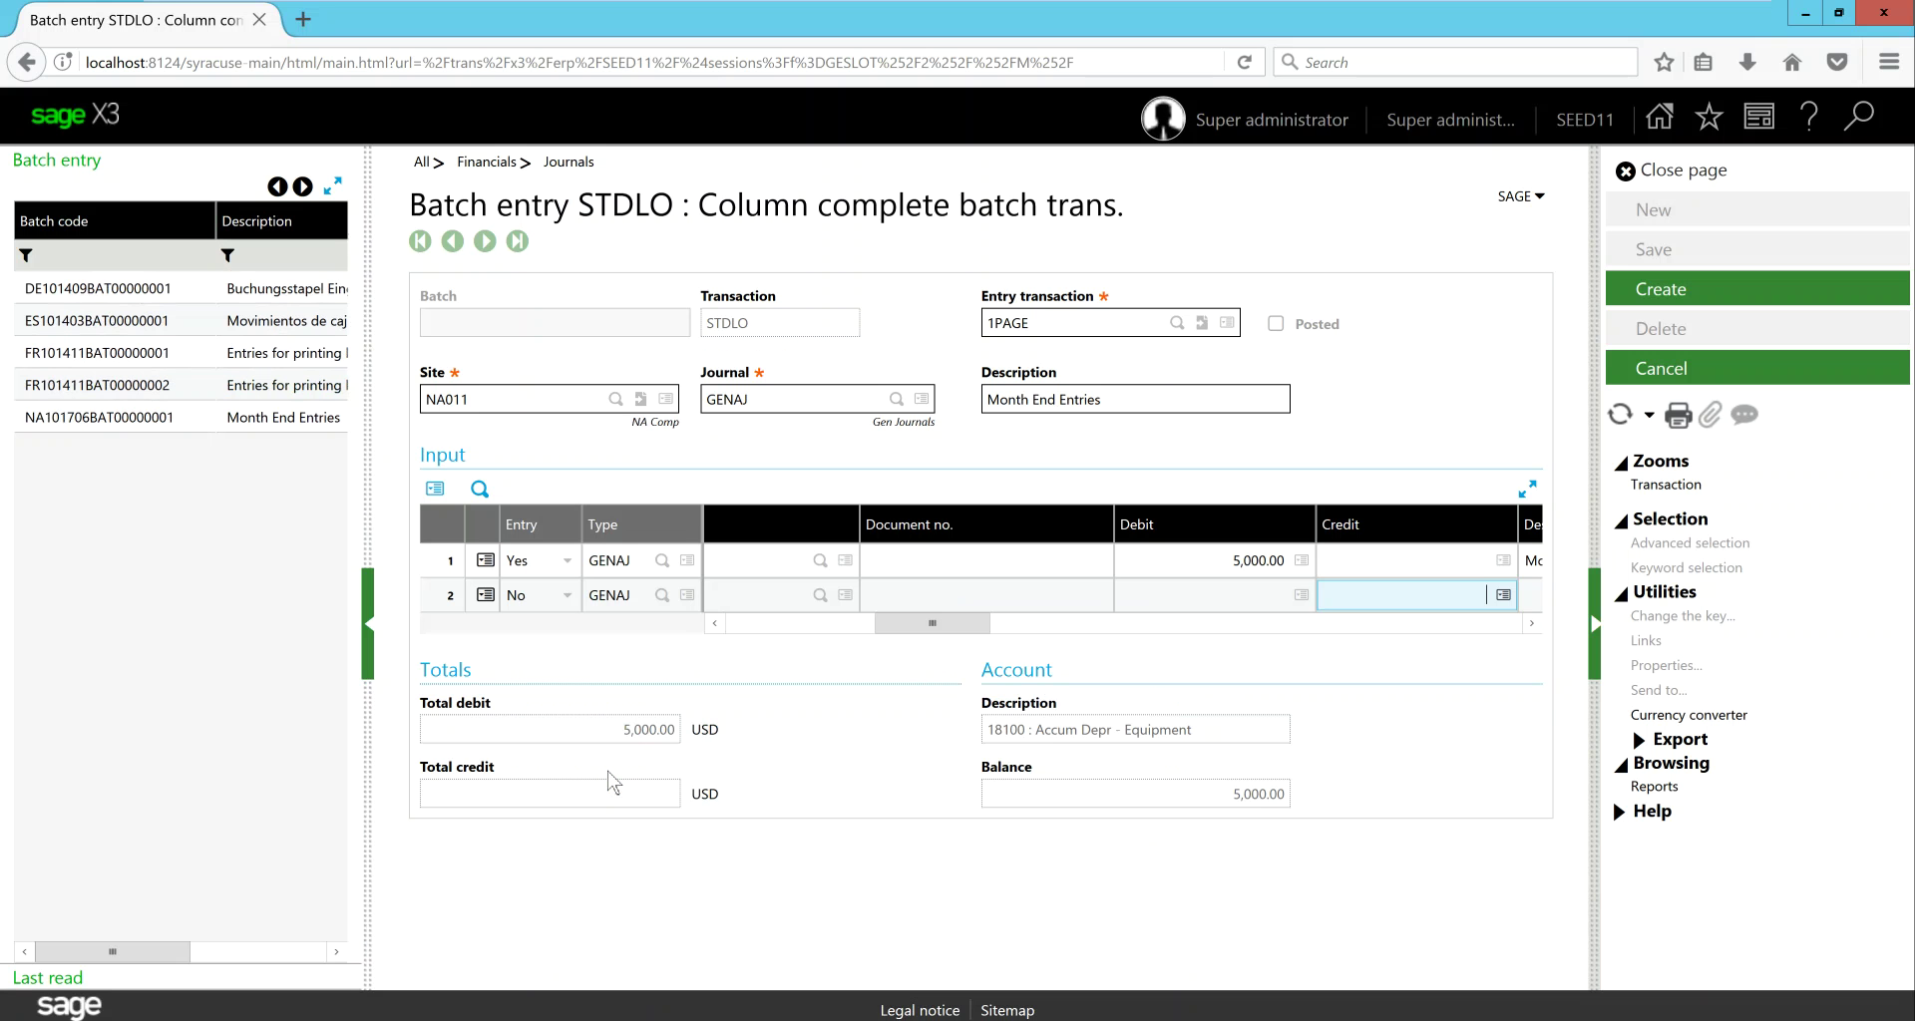
- Enter a credit of 5000 on the second line with the description "Monthly Depreciation Expense"
text(5000)
key(Tab)
text(Montly Dpre)
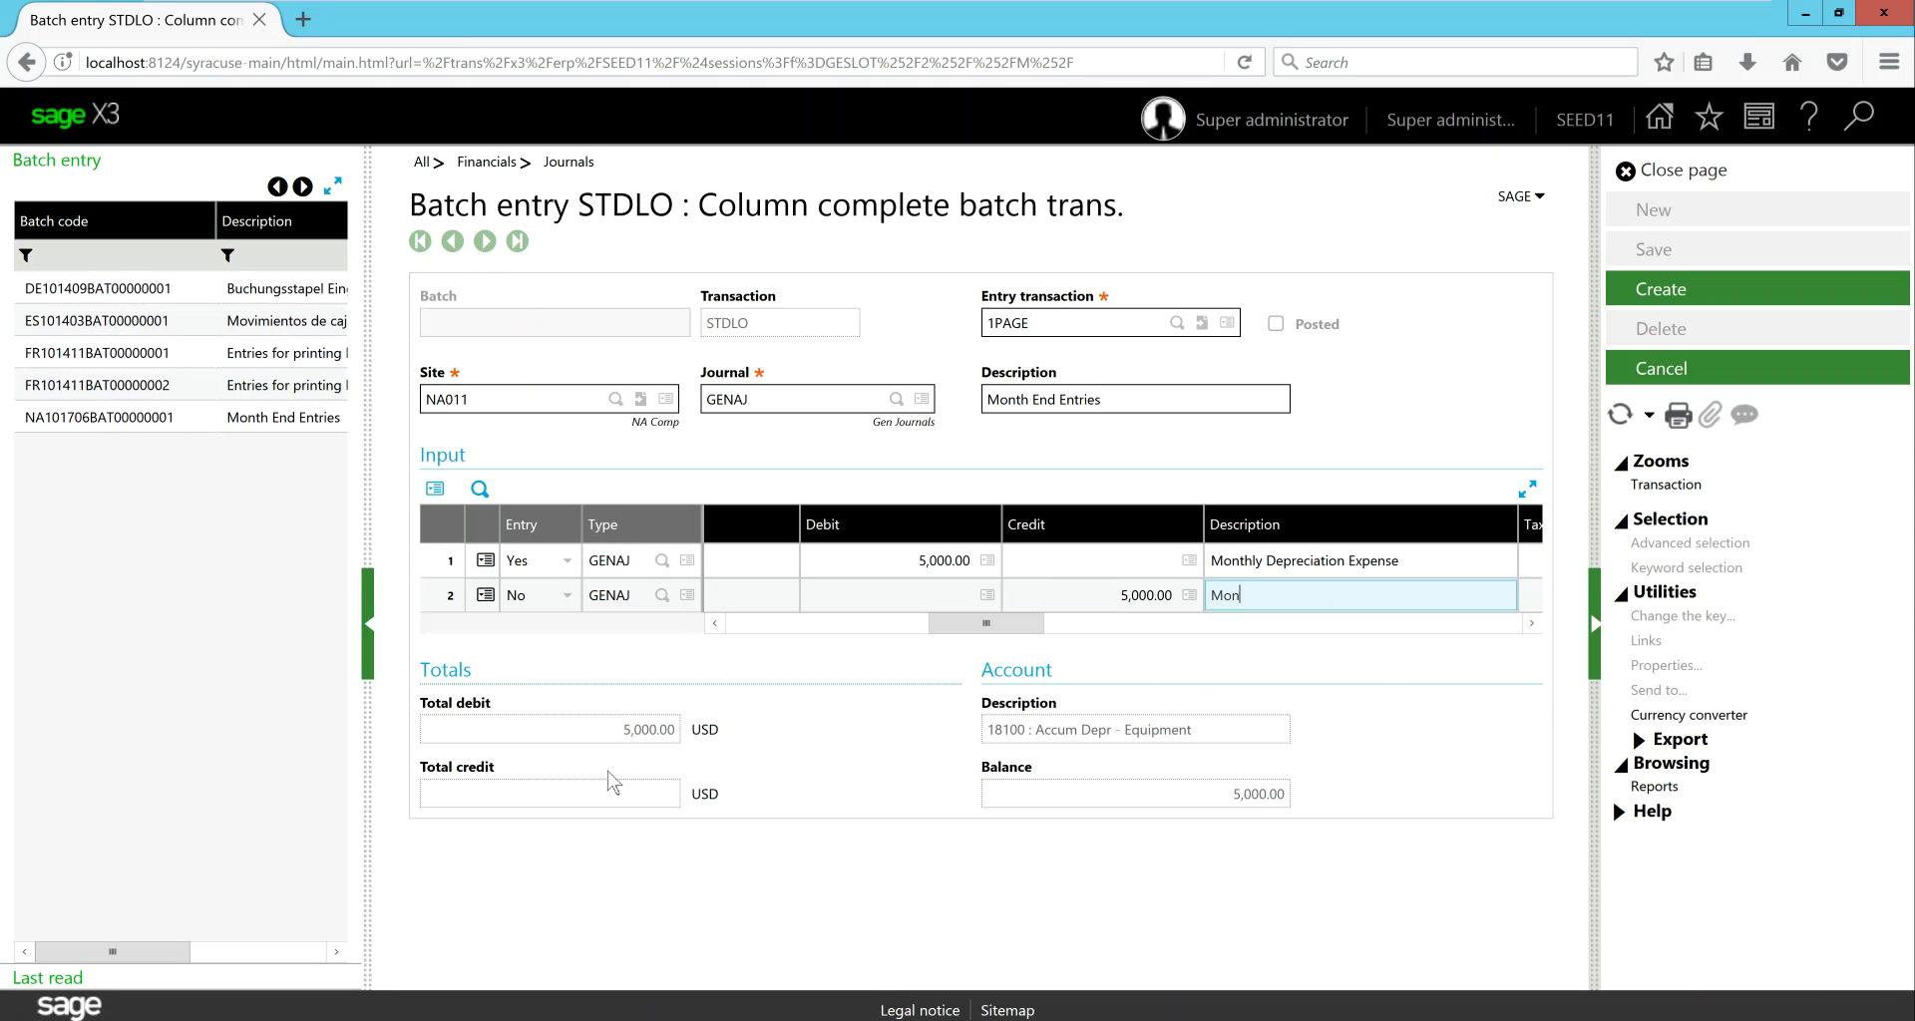
key(BackSpace)
key(BackSpace)
key(BackSpace)
key(BackSpace)
key(BackSpace)
key(BackSpace)
key(BackSpace)
text(hly Depreciation Expense)
- Complete the second line without filling its remaining optional fields and start a third entry line
key(Tab)
key(Tab)
key(Tab)
key(Tab)
key(Tab)
key(Tab)
key(Tab)
key(Tab)
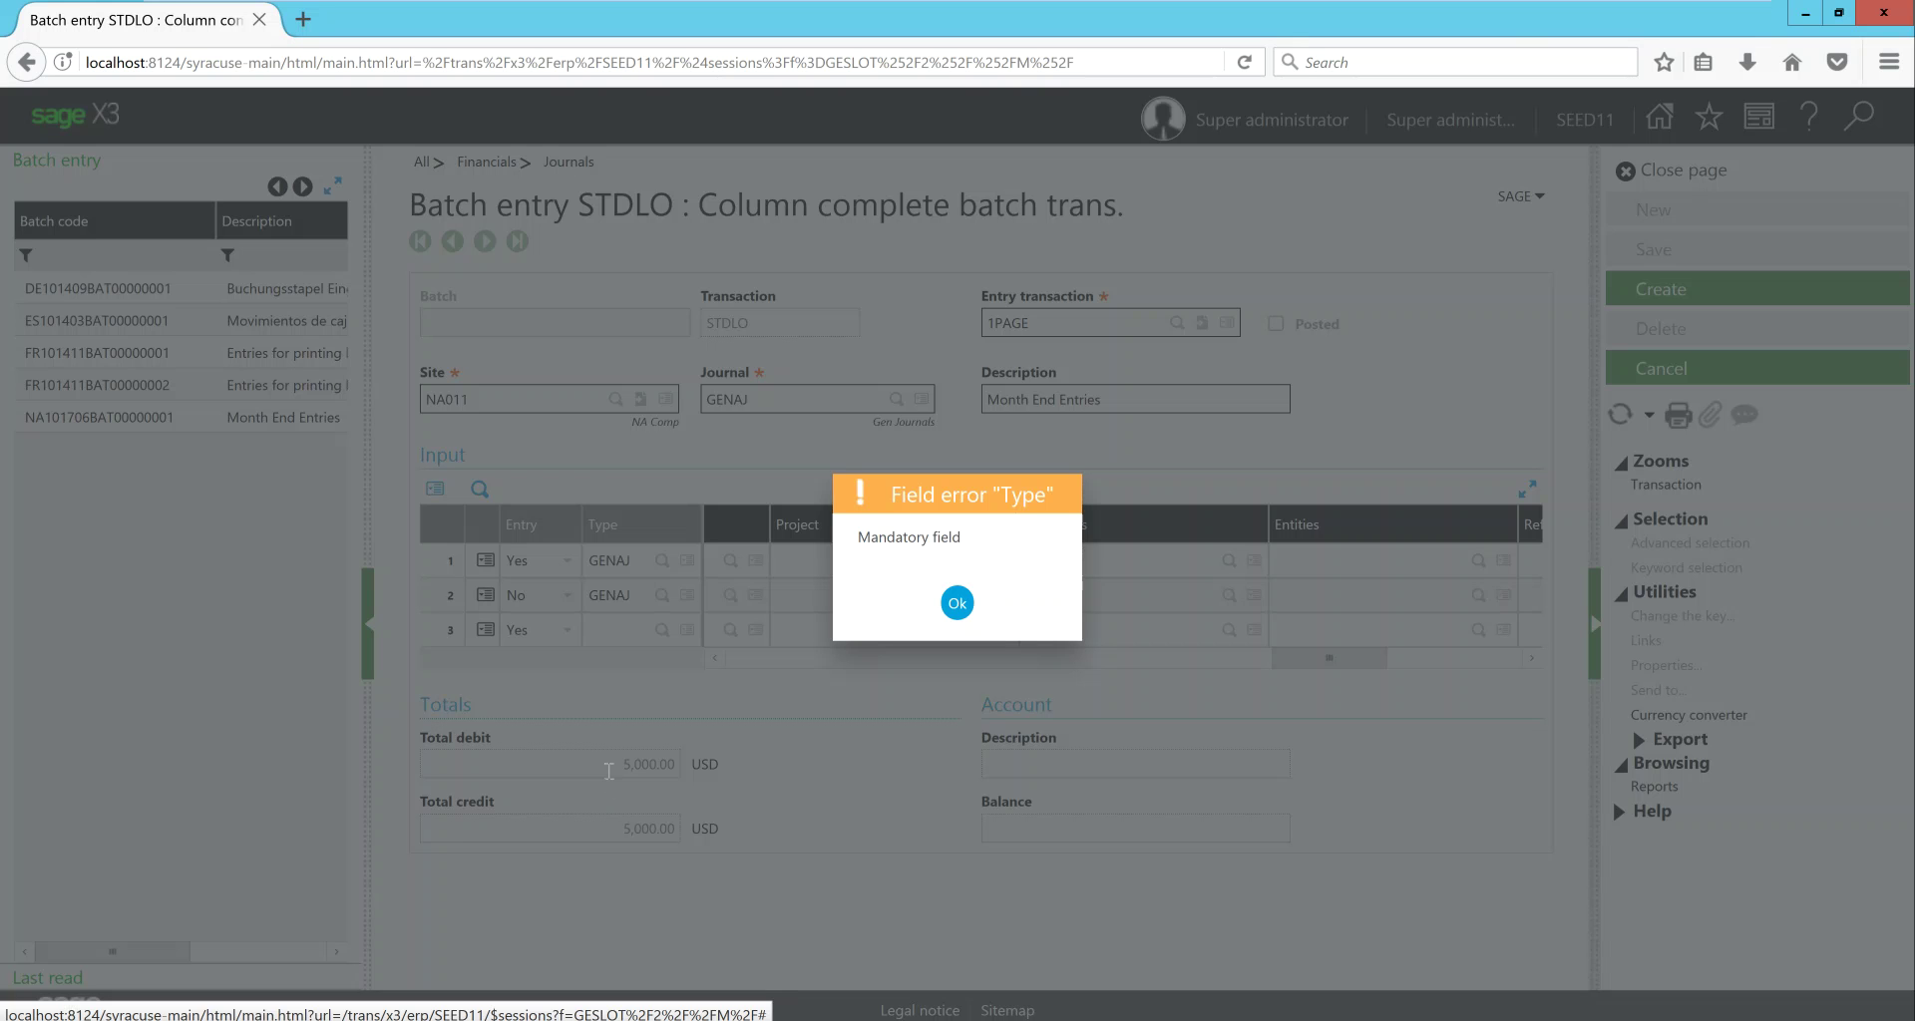
key(Return)
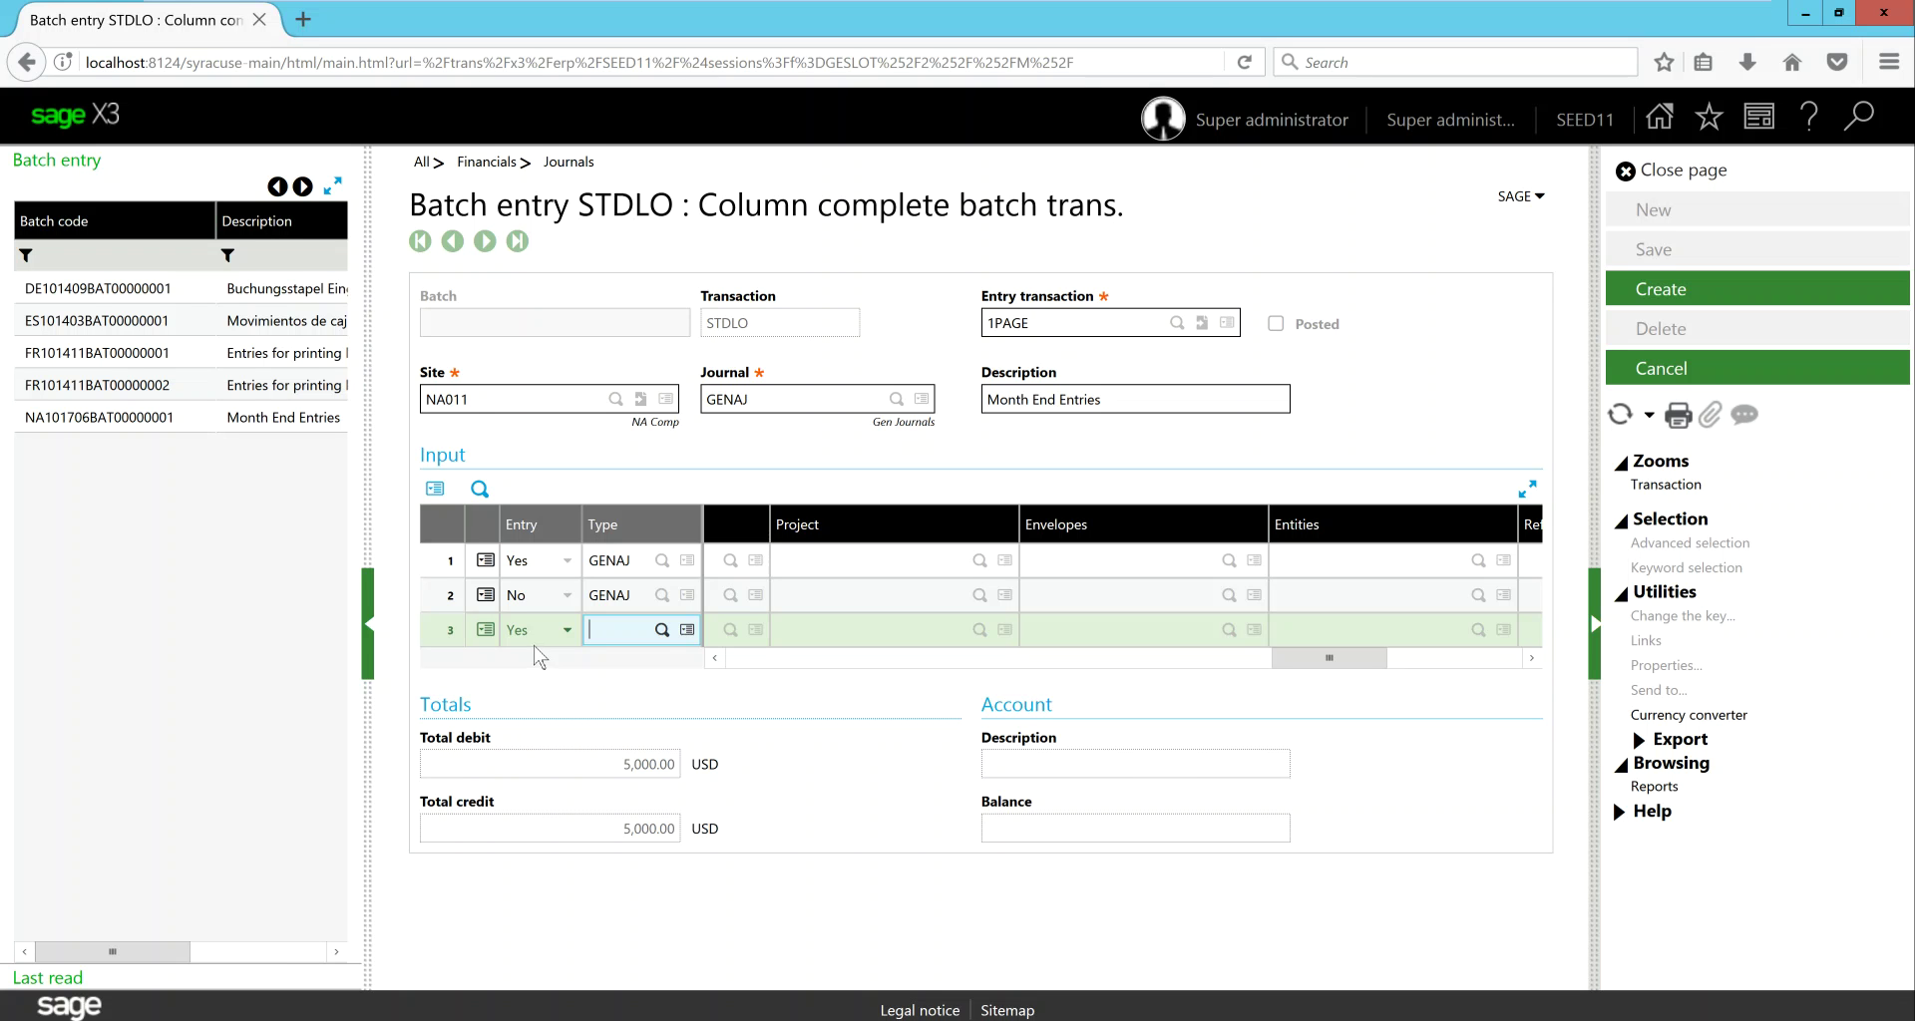
- Set the third line to type GENAJ and date 05/31/17, accepting the default currency and site
text(ge)
key(BackSpace)
key(BackSpace)
text(genaj)
key(Tab)
text(053117)
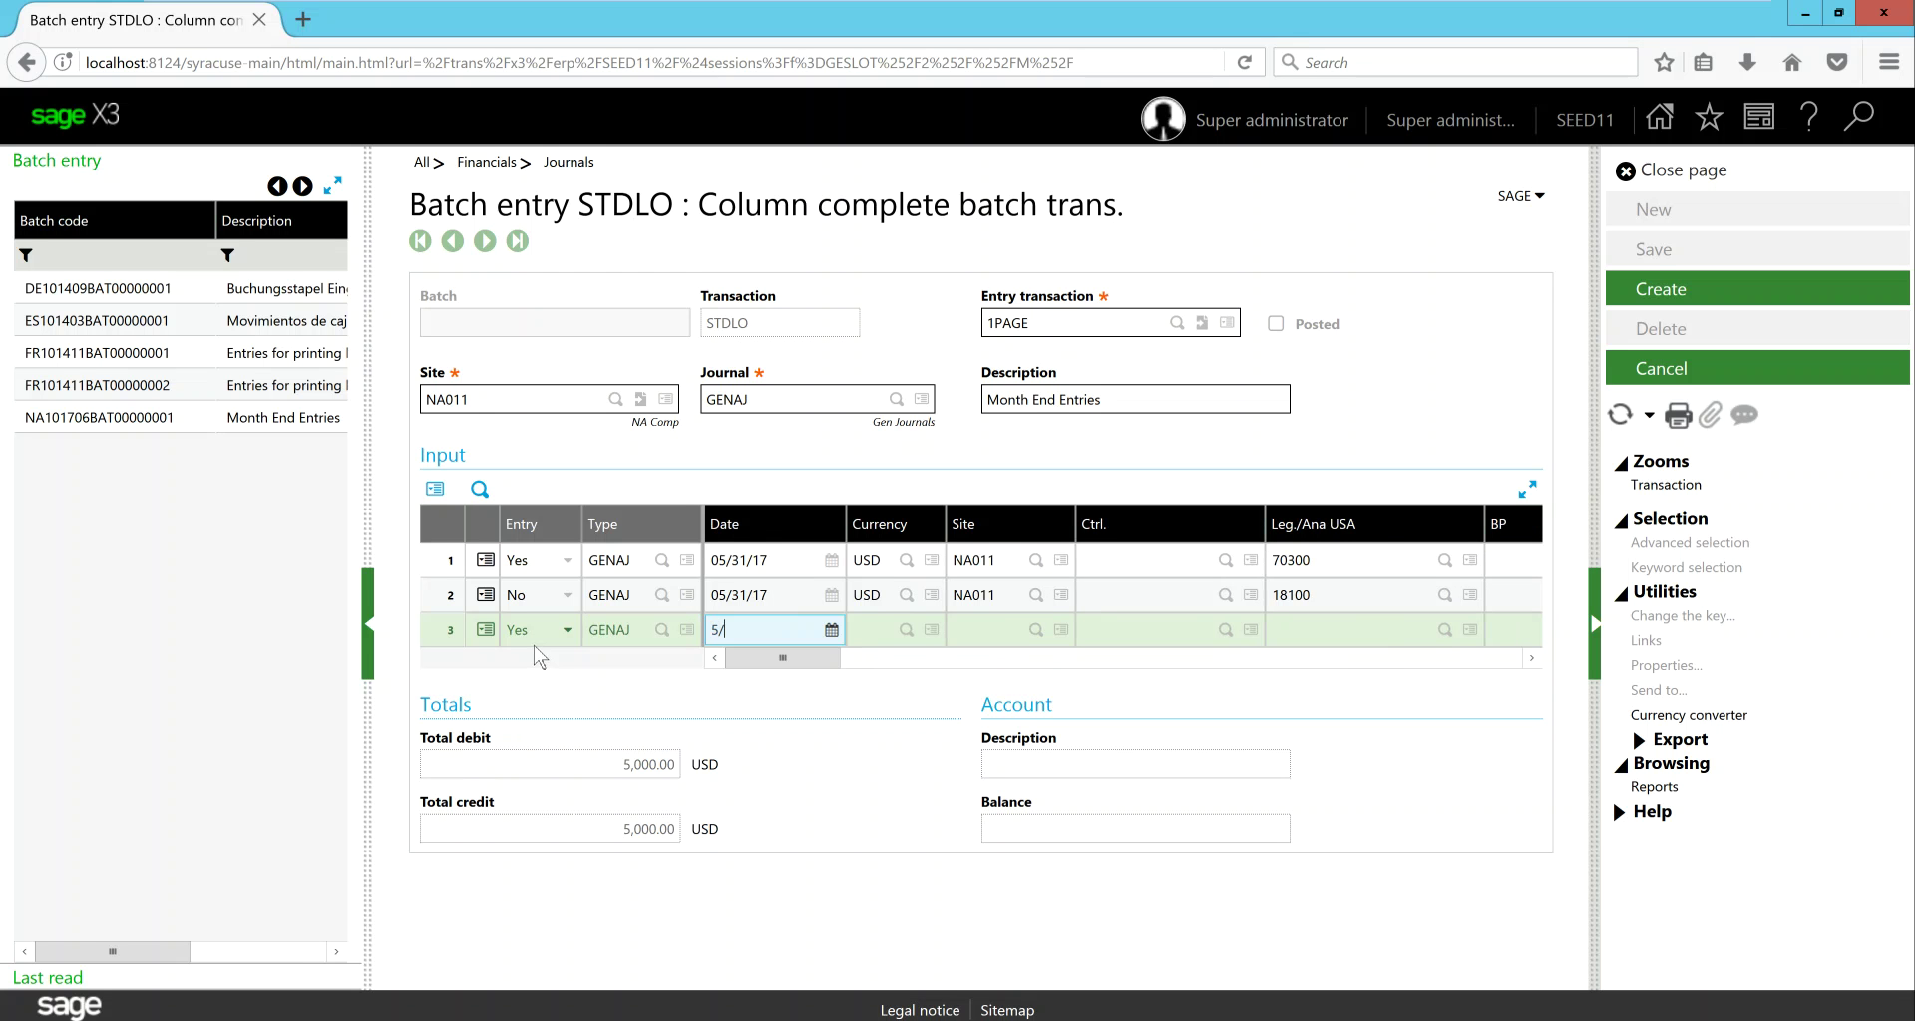
key(Tab)
key(Tab)
key(Tab)
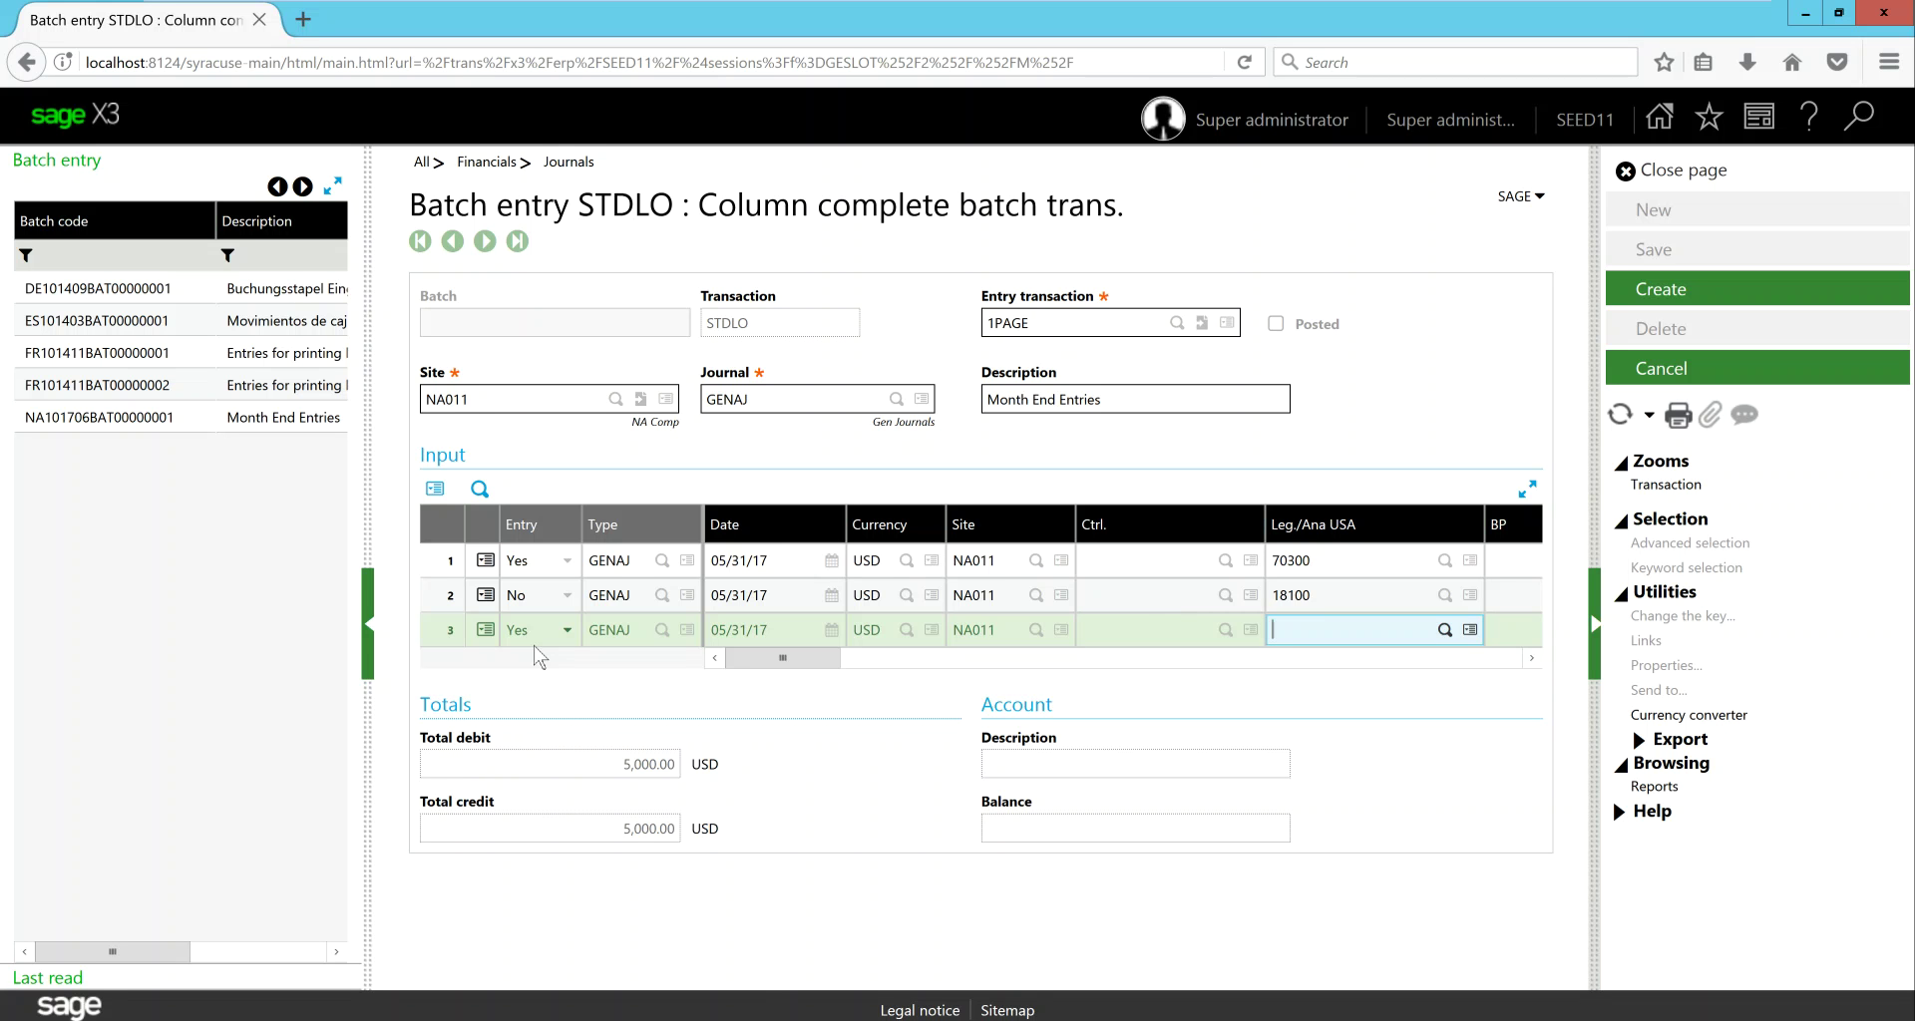
- Assign account 71400 Salaries to the third line from the account list
text(6)
click(1445, 630)
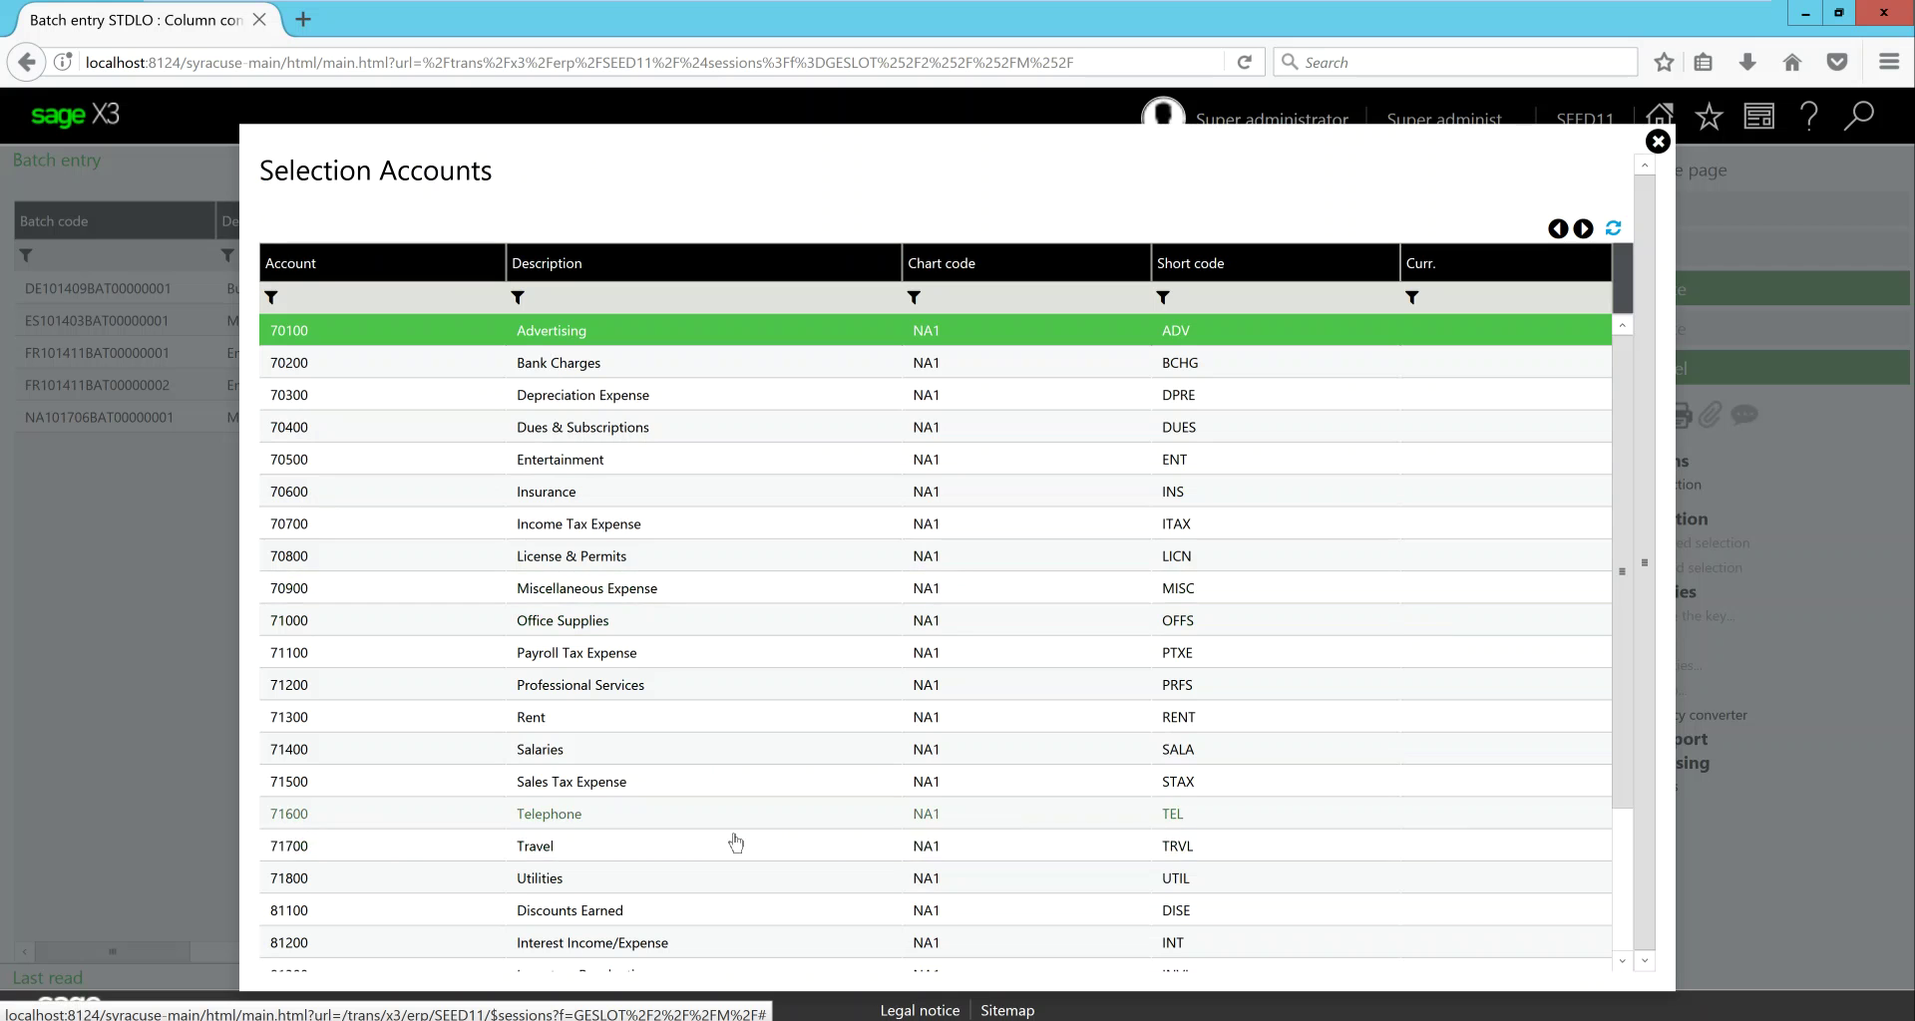
click(561, 756)
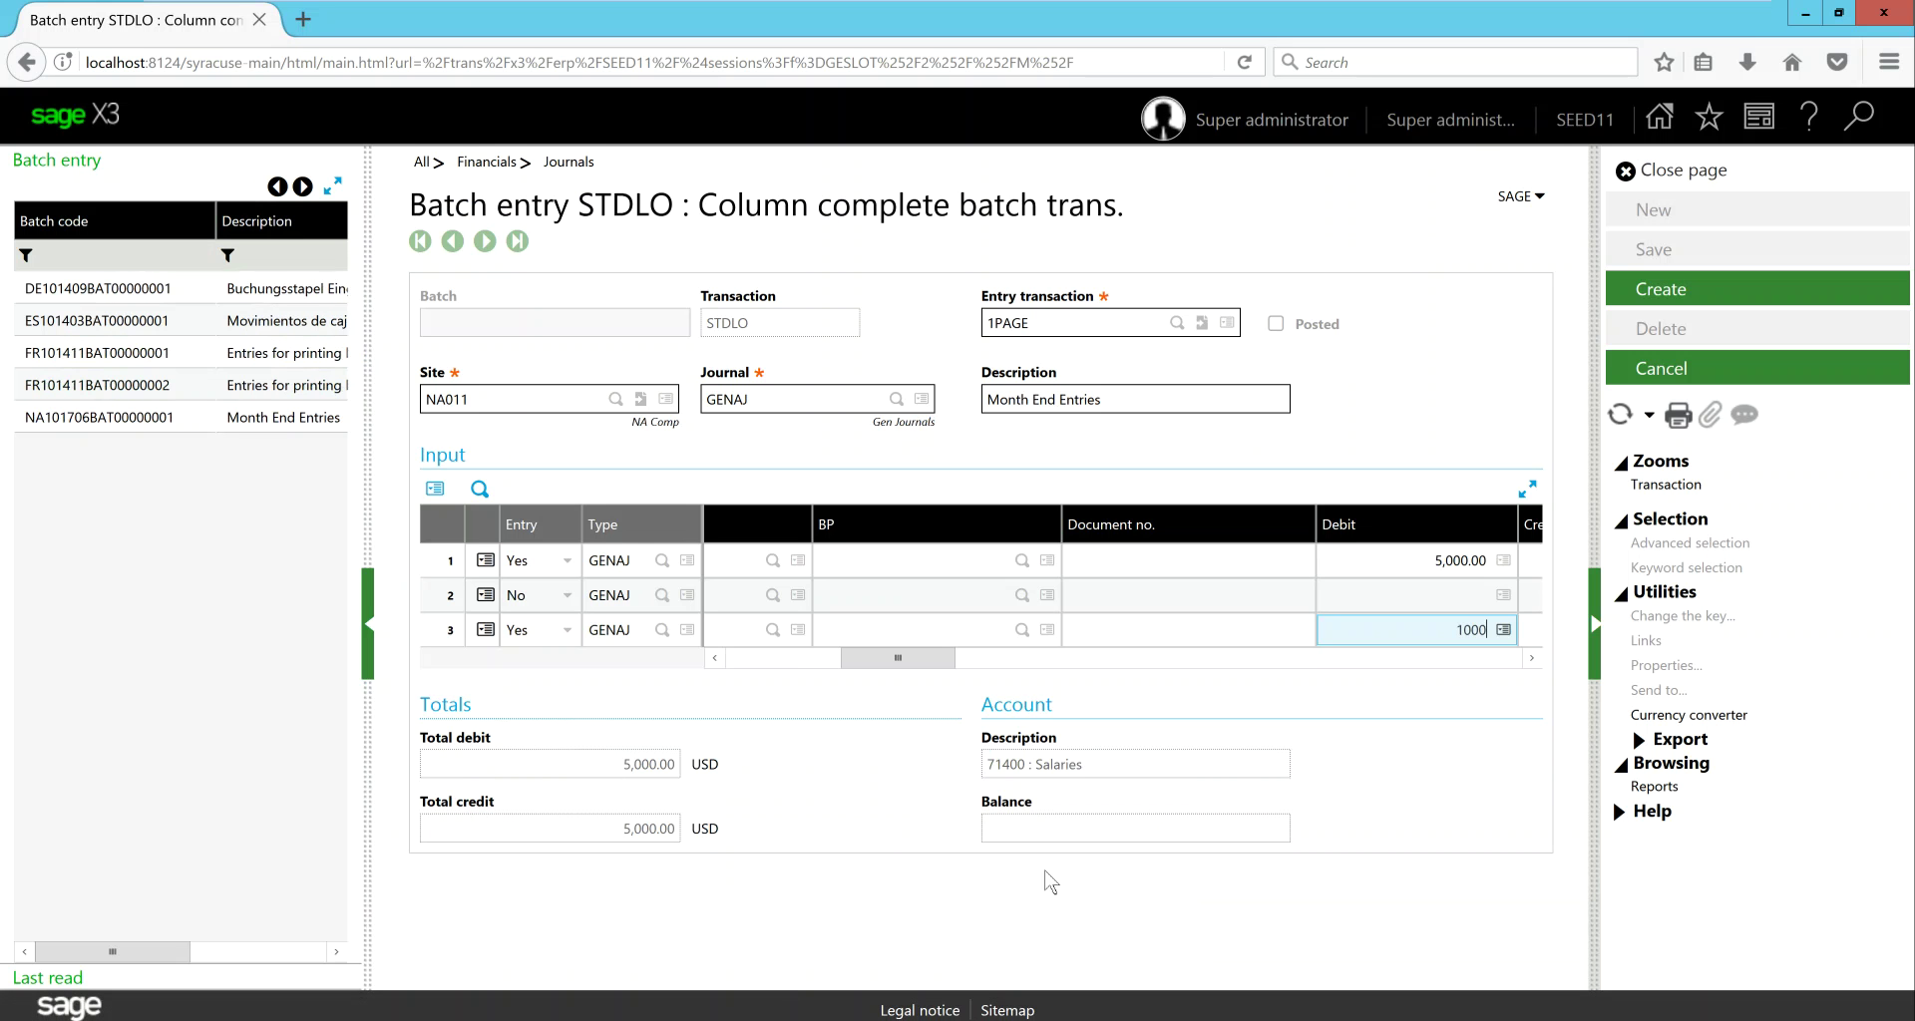
- Enter a debit of 10000 on the third line with the description "Month End Payroll Accrual"
text(10000)
key(Tab)
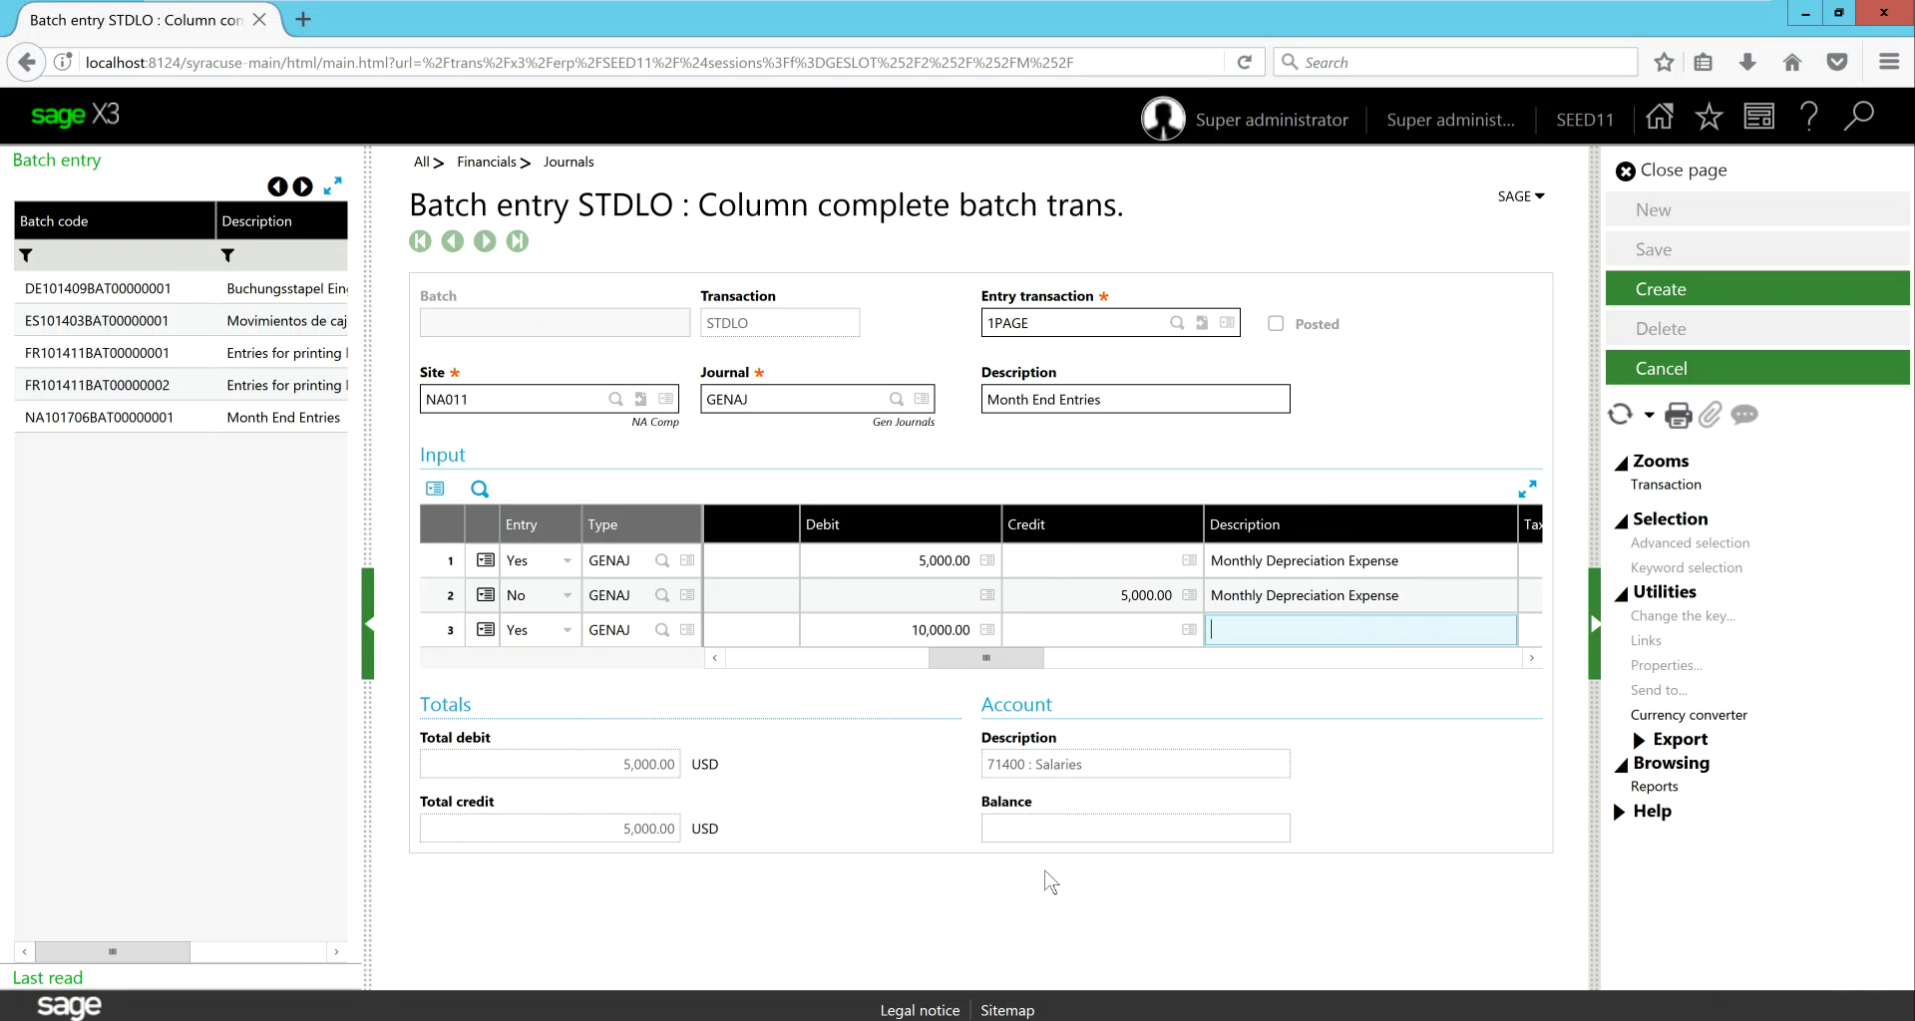
text(Month End Payroll Accrual)
key(Tab)
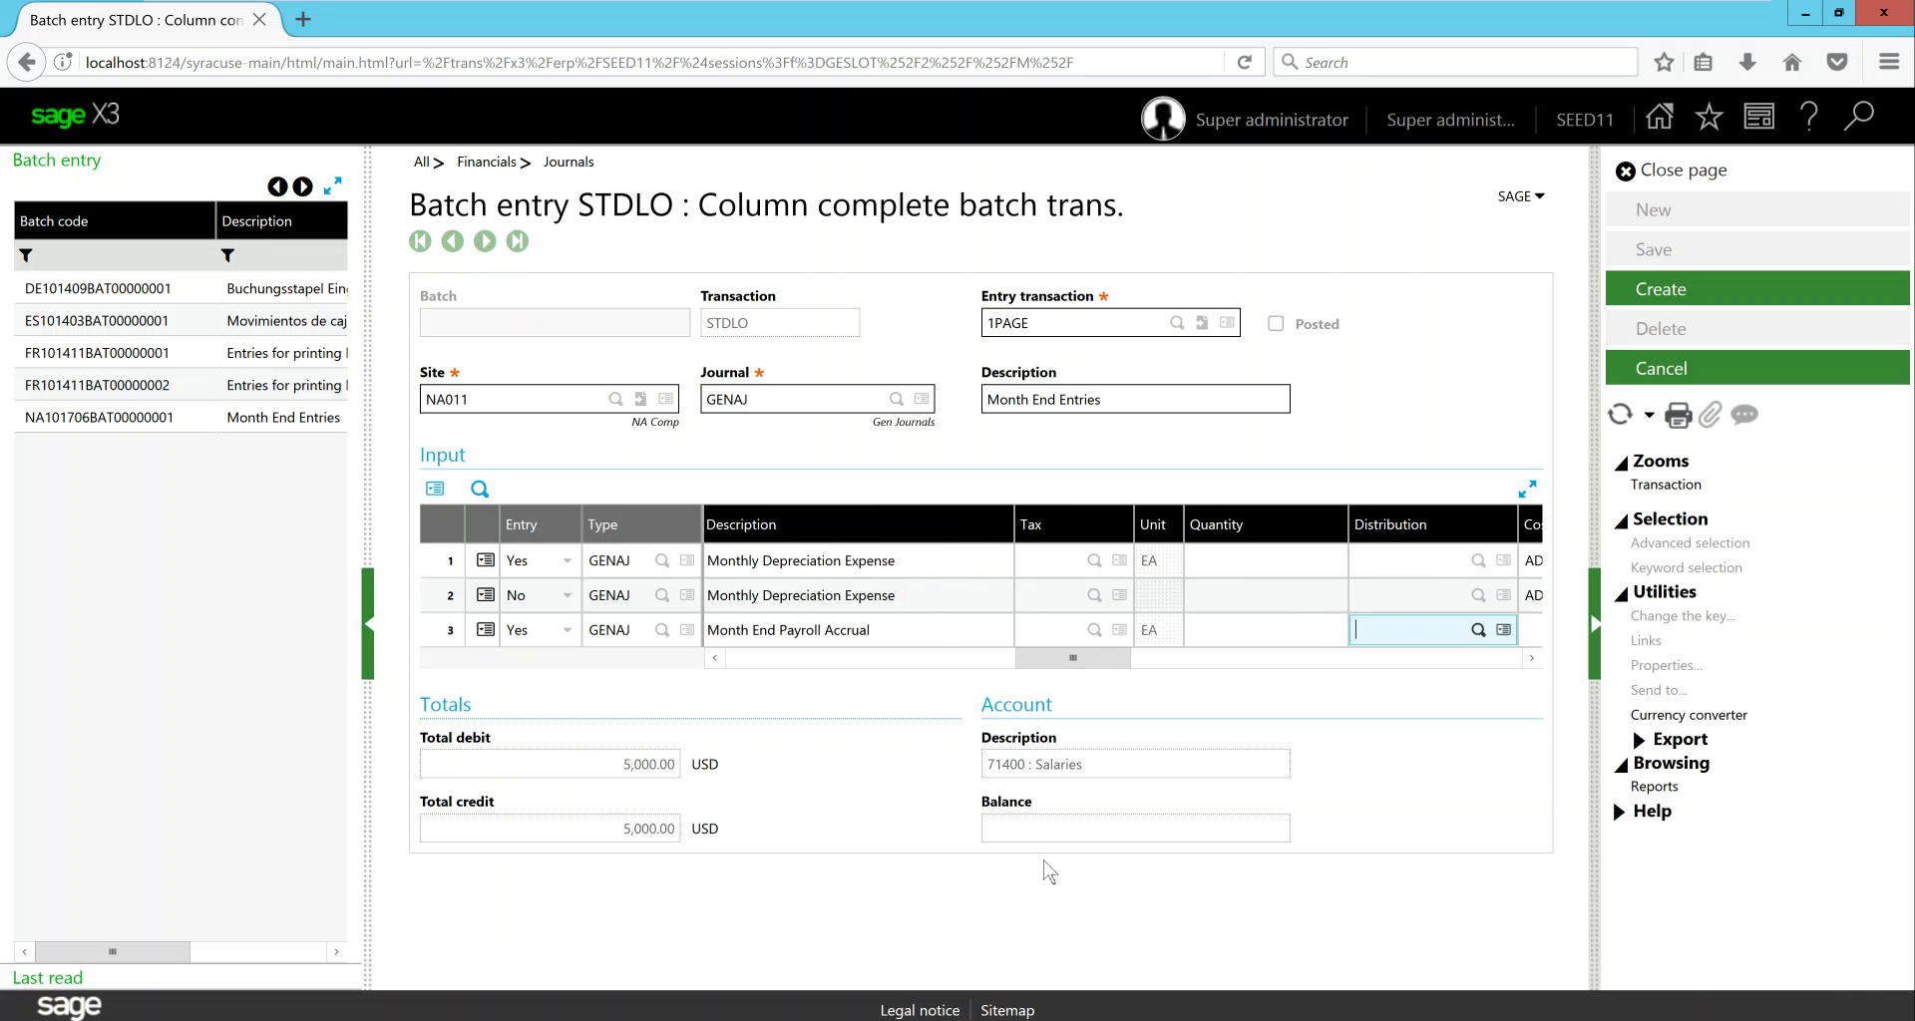
- Complete the third line with cost center ADMIN, leaving its other optional fields blank, and start a fourth line
key(Tab)
key(Tab)
key(Tab)
key(Tab)
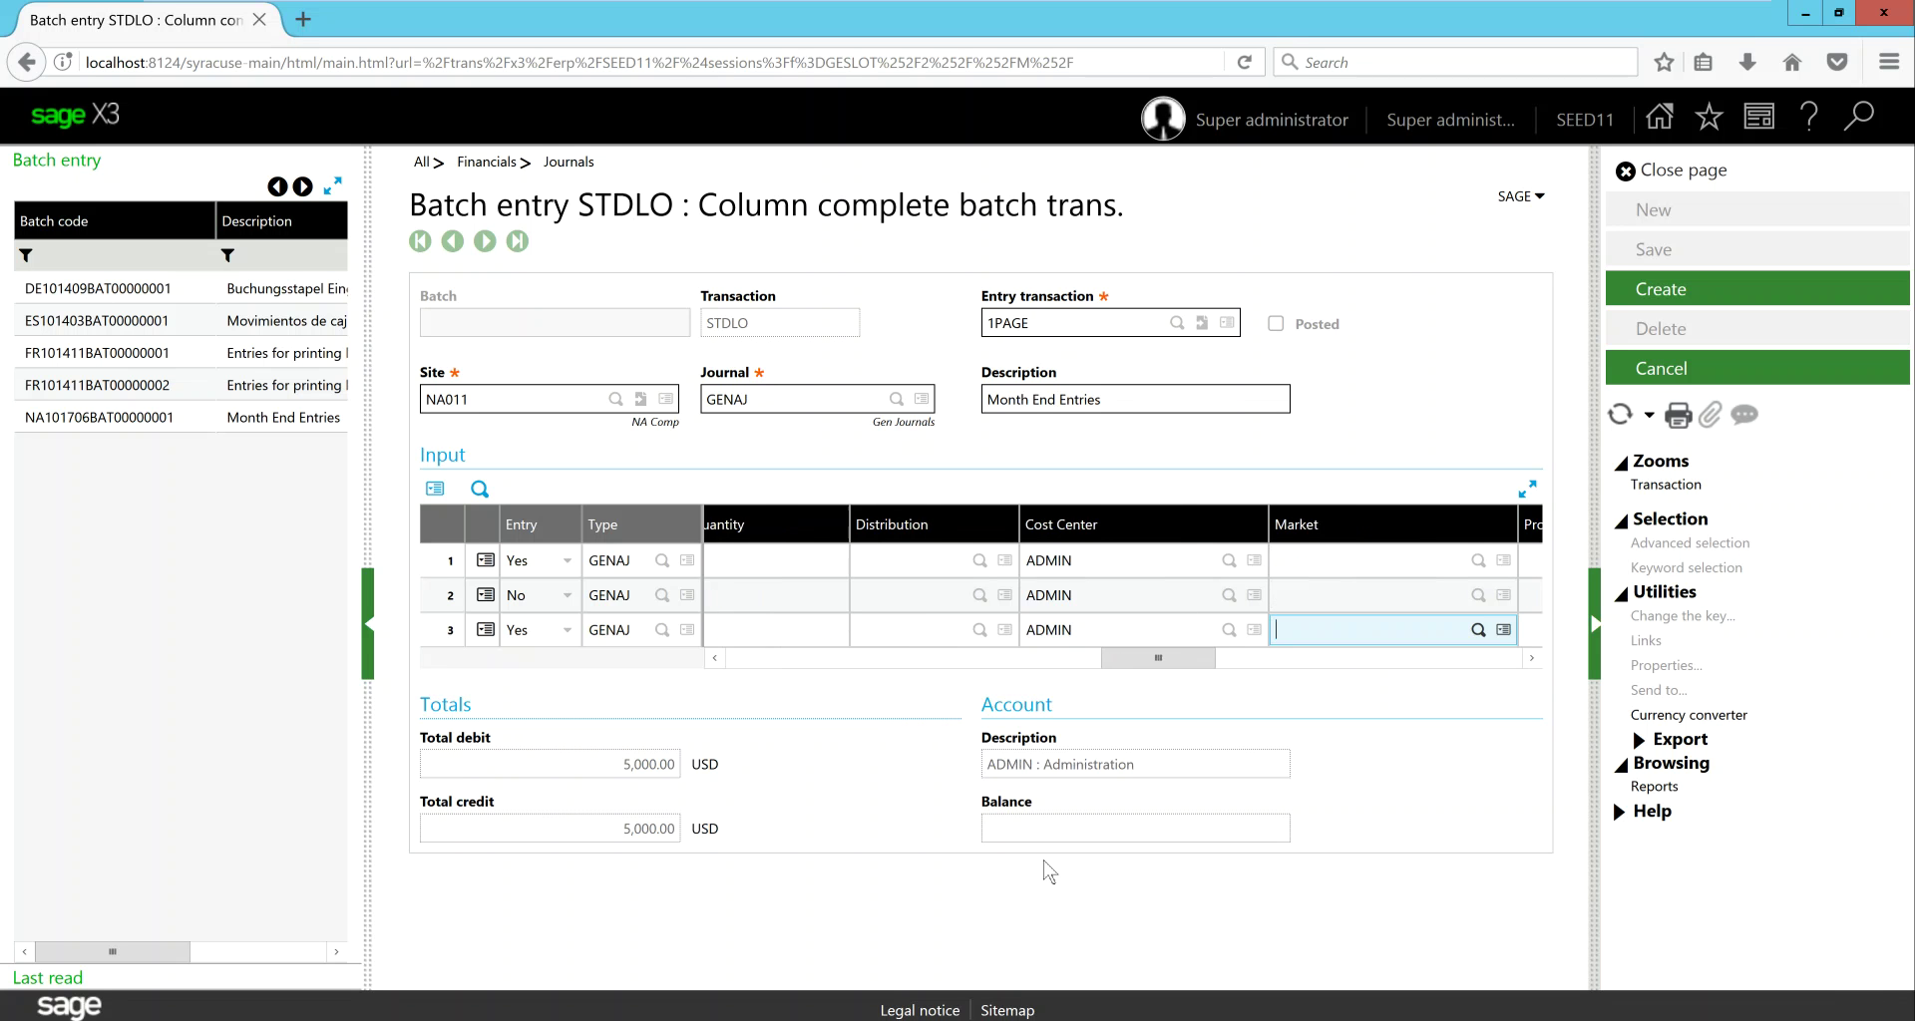
key(Tab)
key(Tab)
key(Tab)
key(Tab)
key(Tab)
key(Tab)
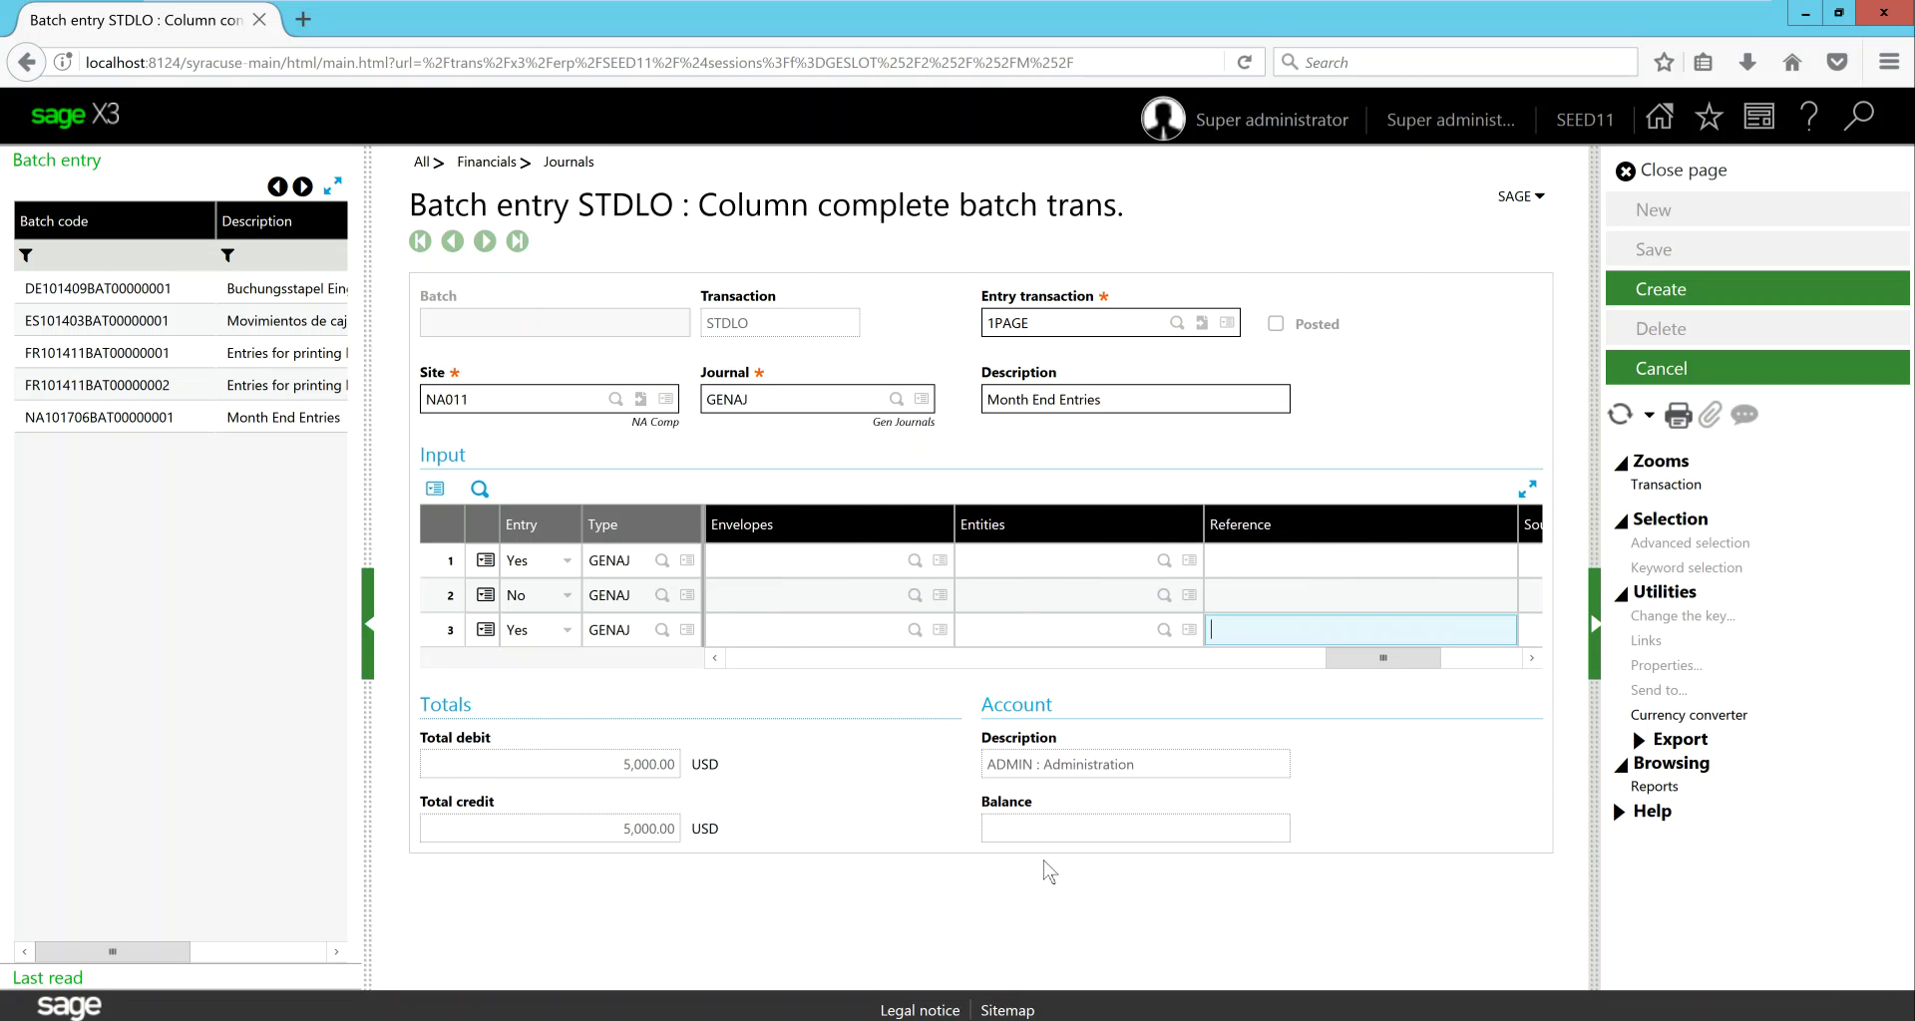
key(Tab)
key(Tab)
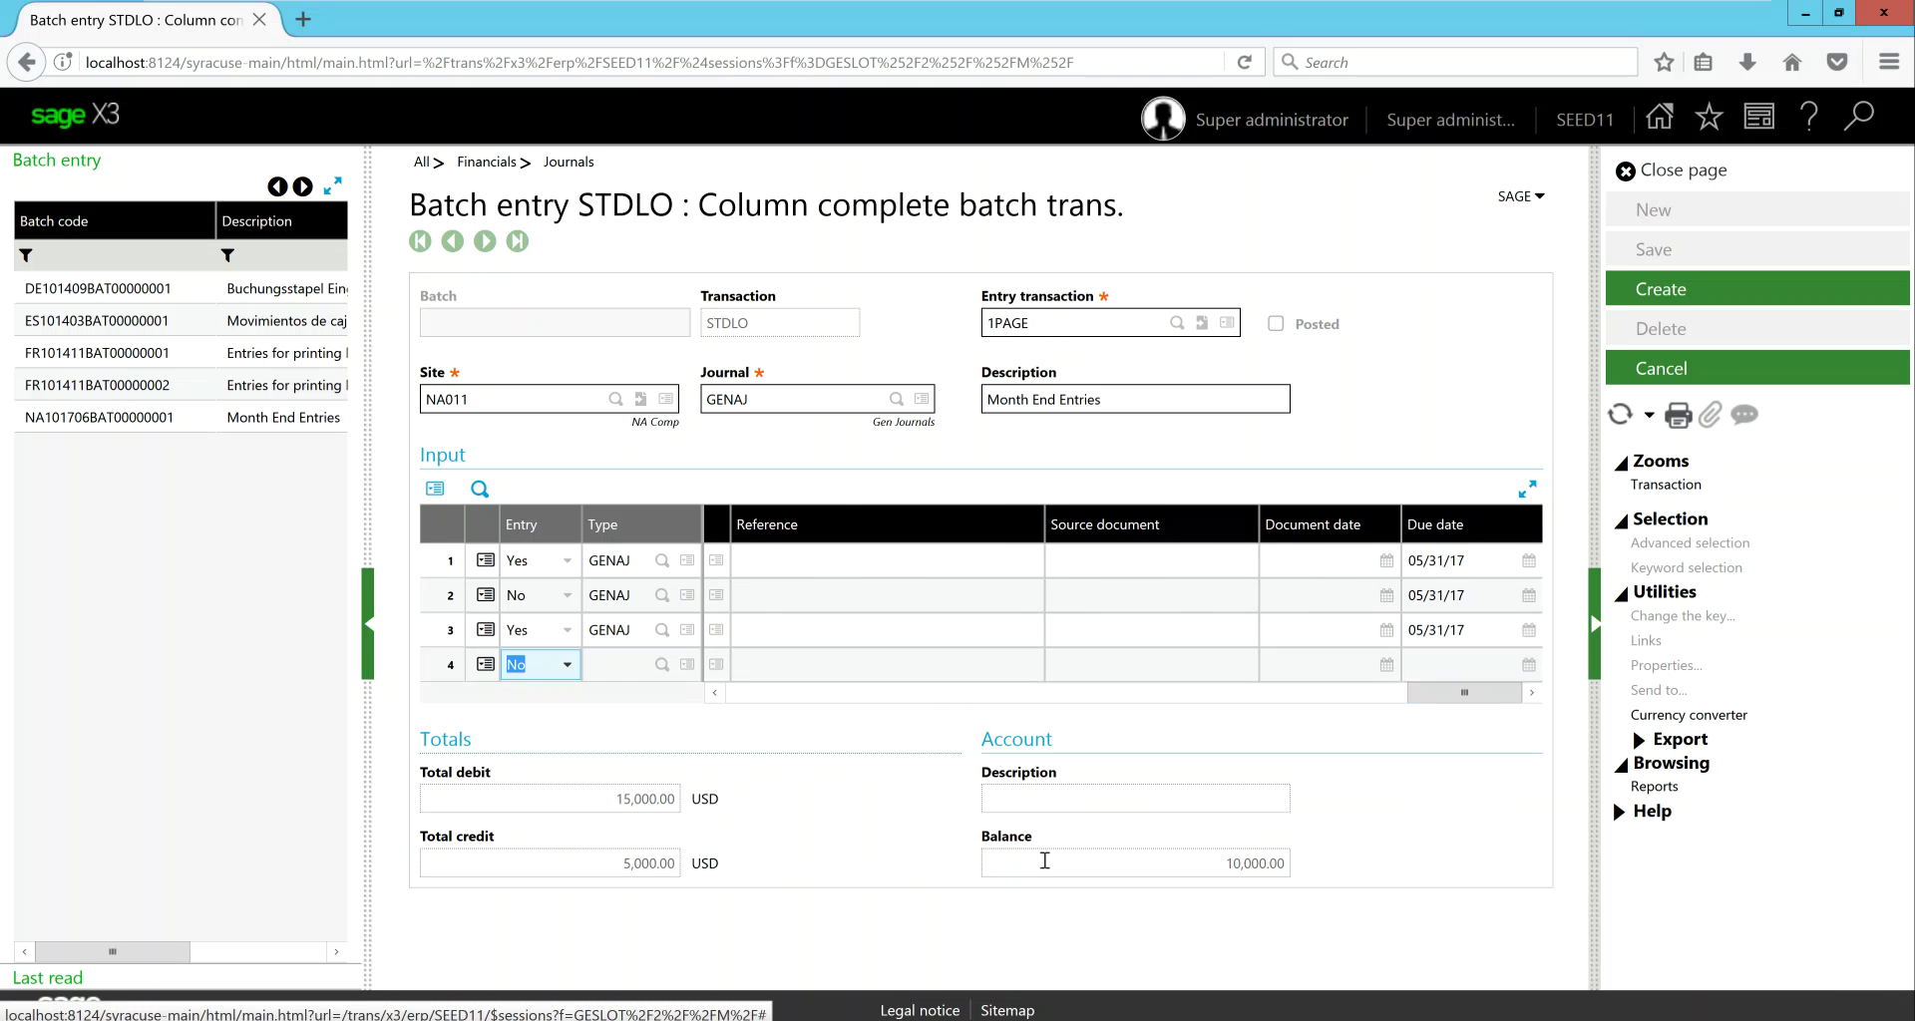
- Clear the entry flag on the fourth line and create the batch with the three completed lines
key(BackSpace)
drag(1433, 695, 953, 735)
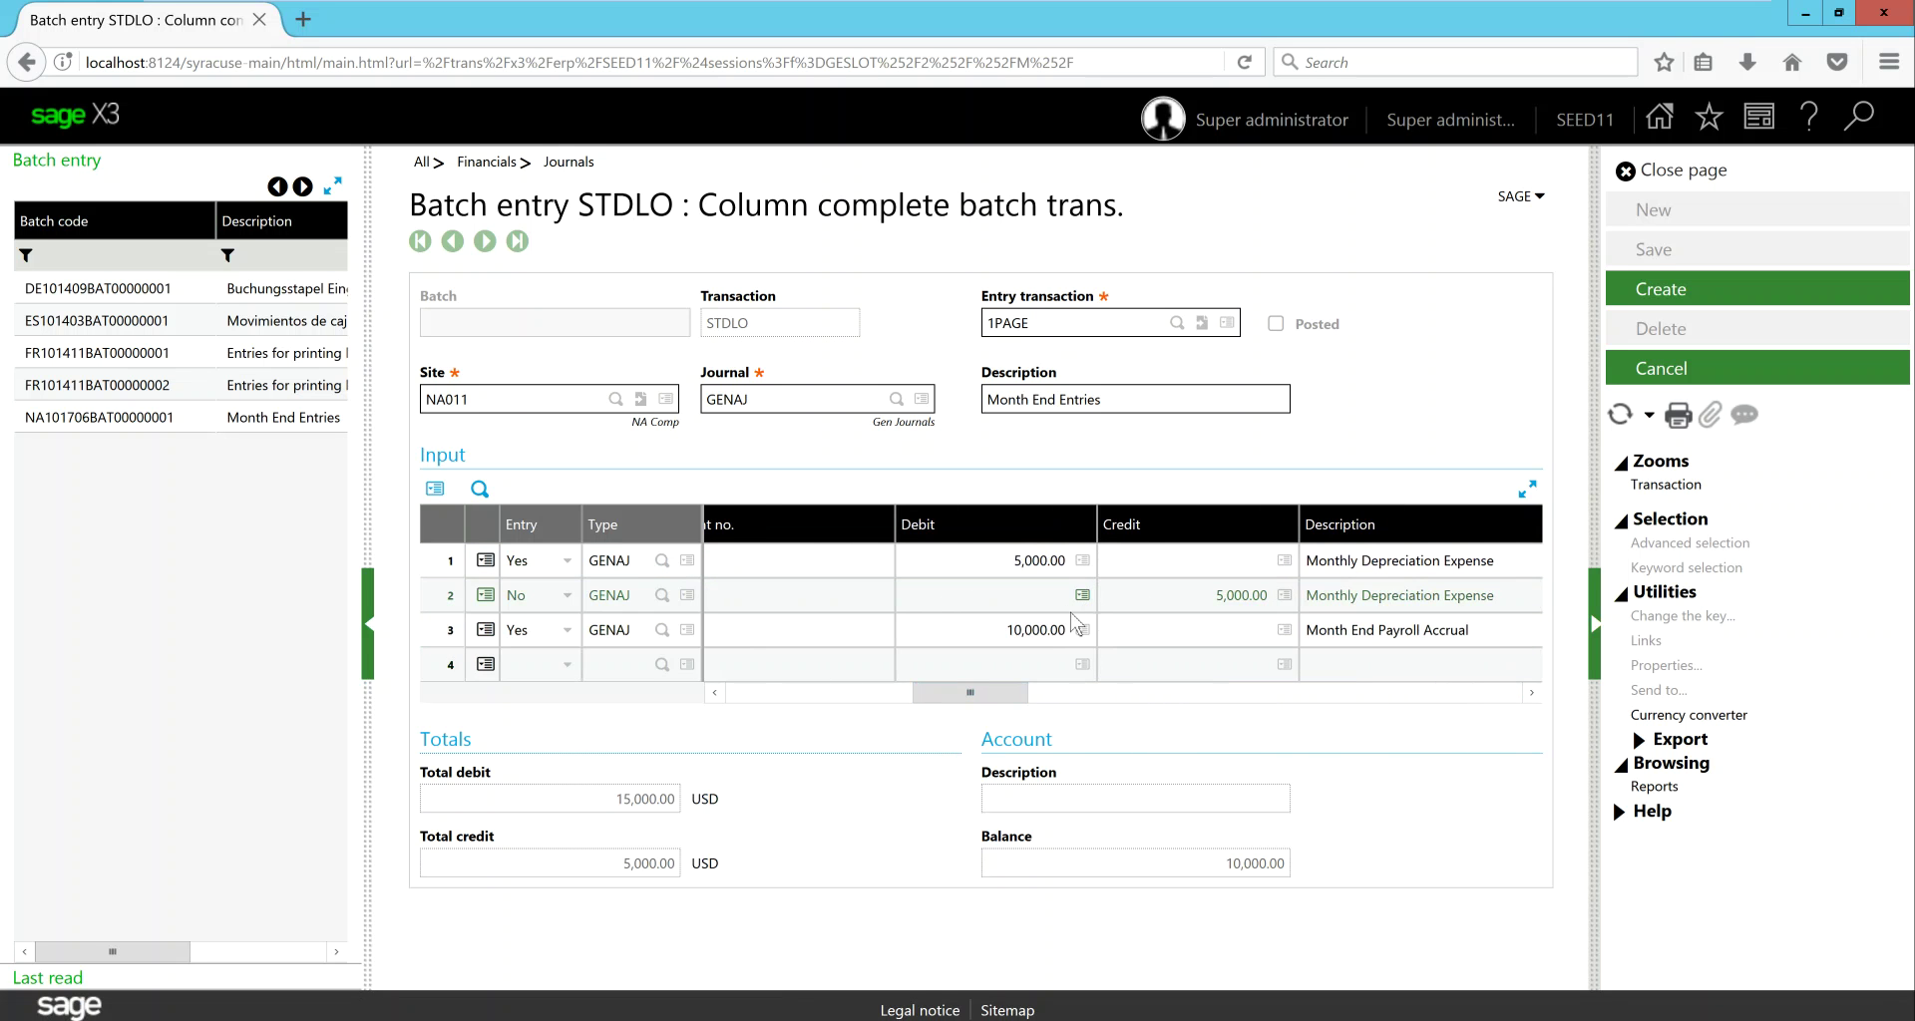
click(1676, 293)
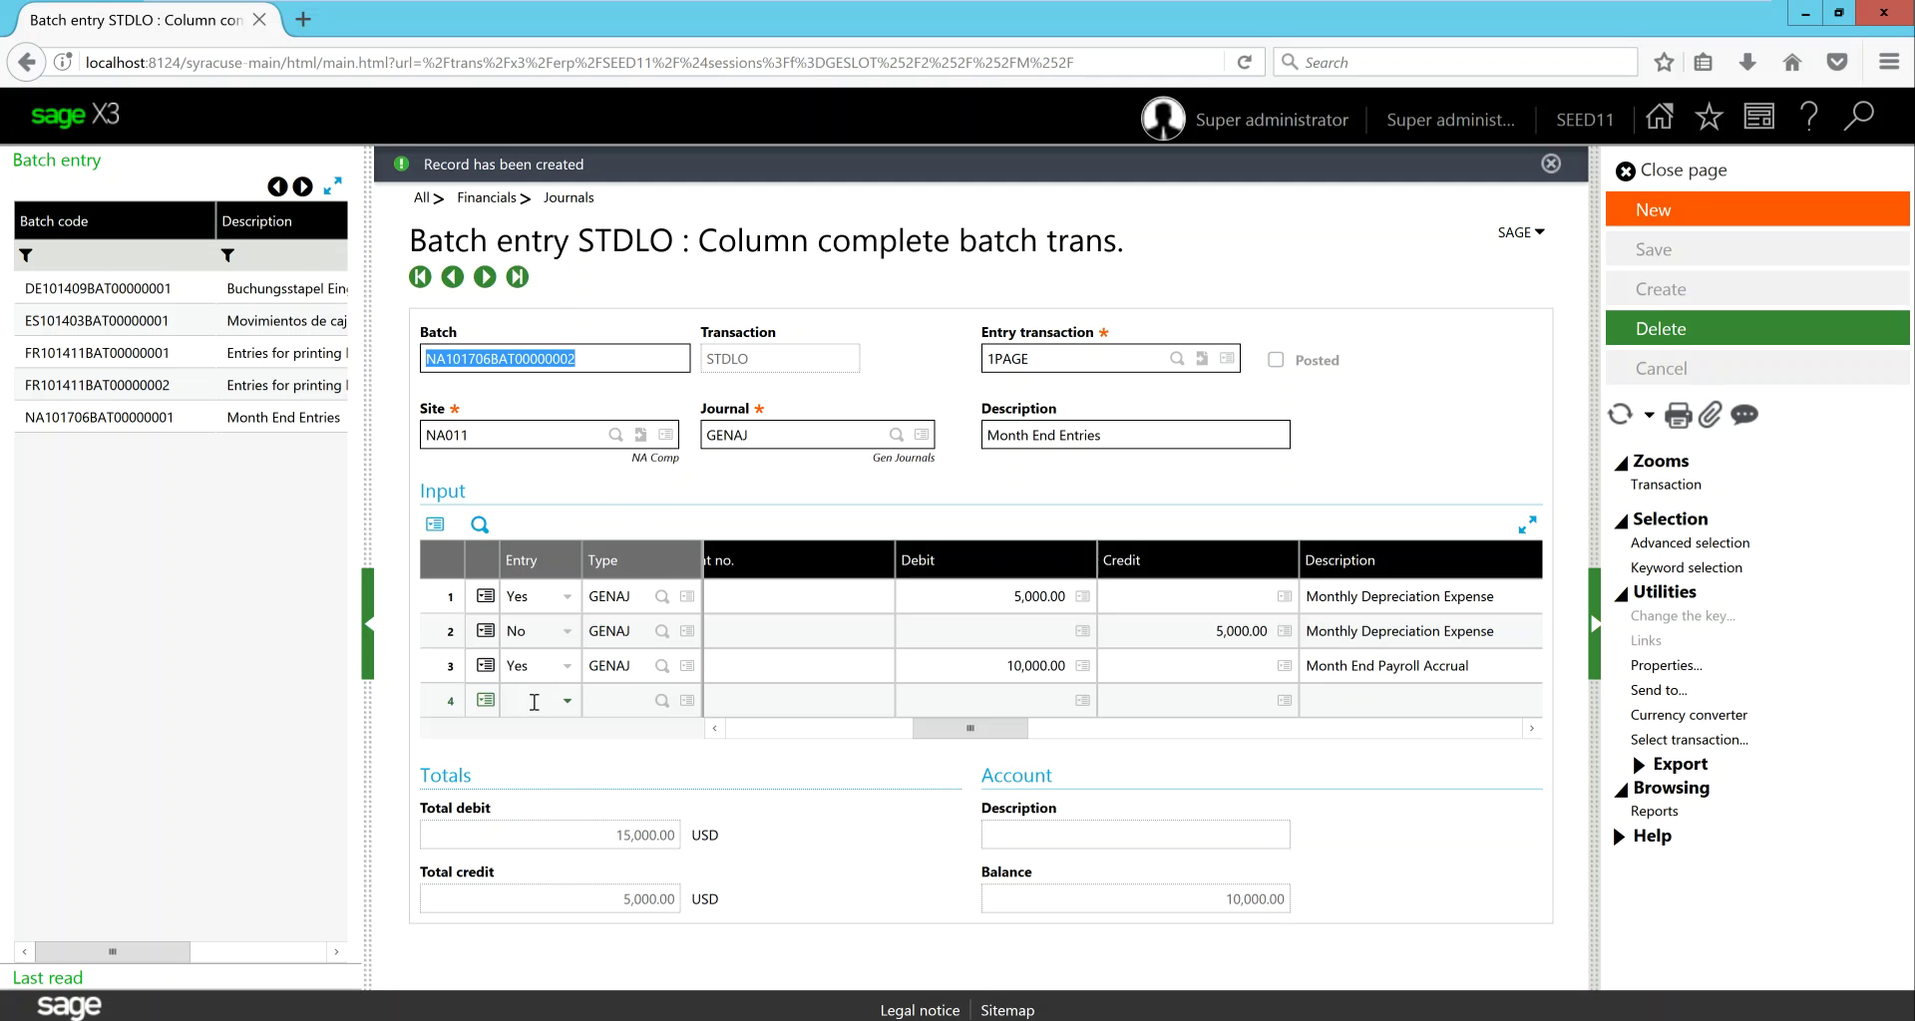
- Set the fourth line to entry No and type GENAJ, and assign it account 24100 Accrued Salaries from the account list
click(533, 705)
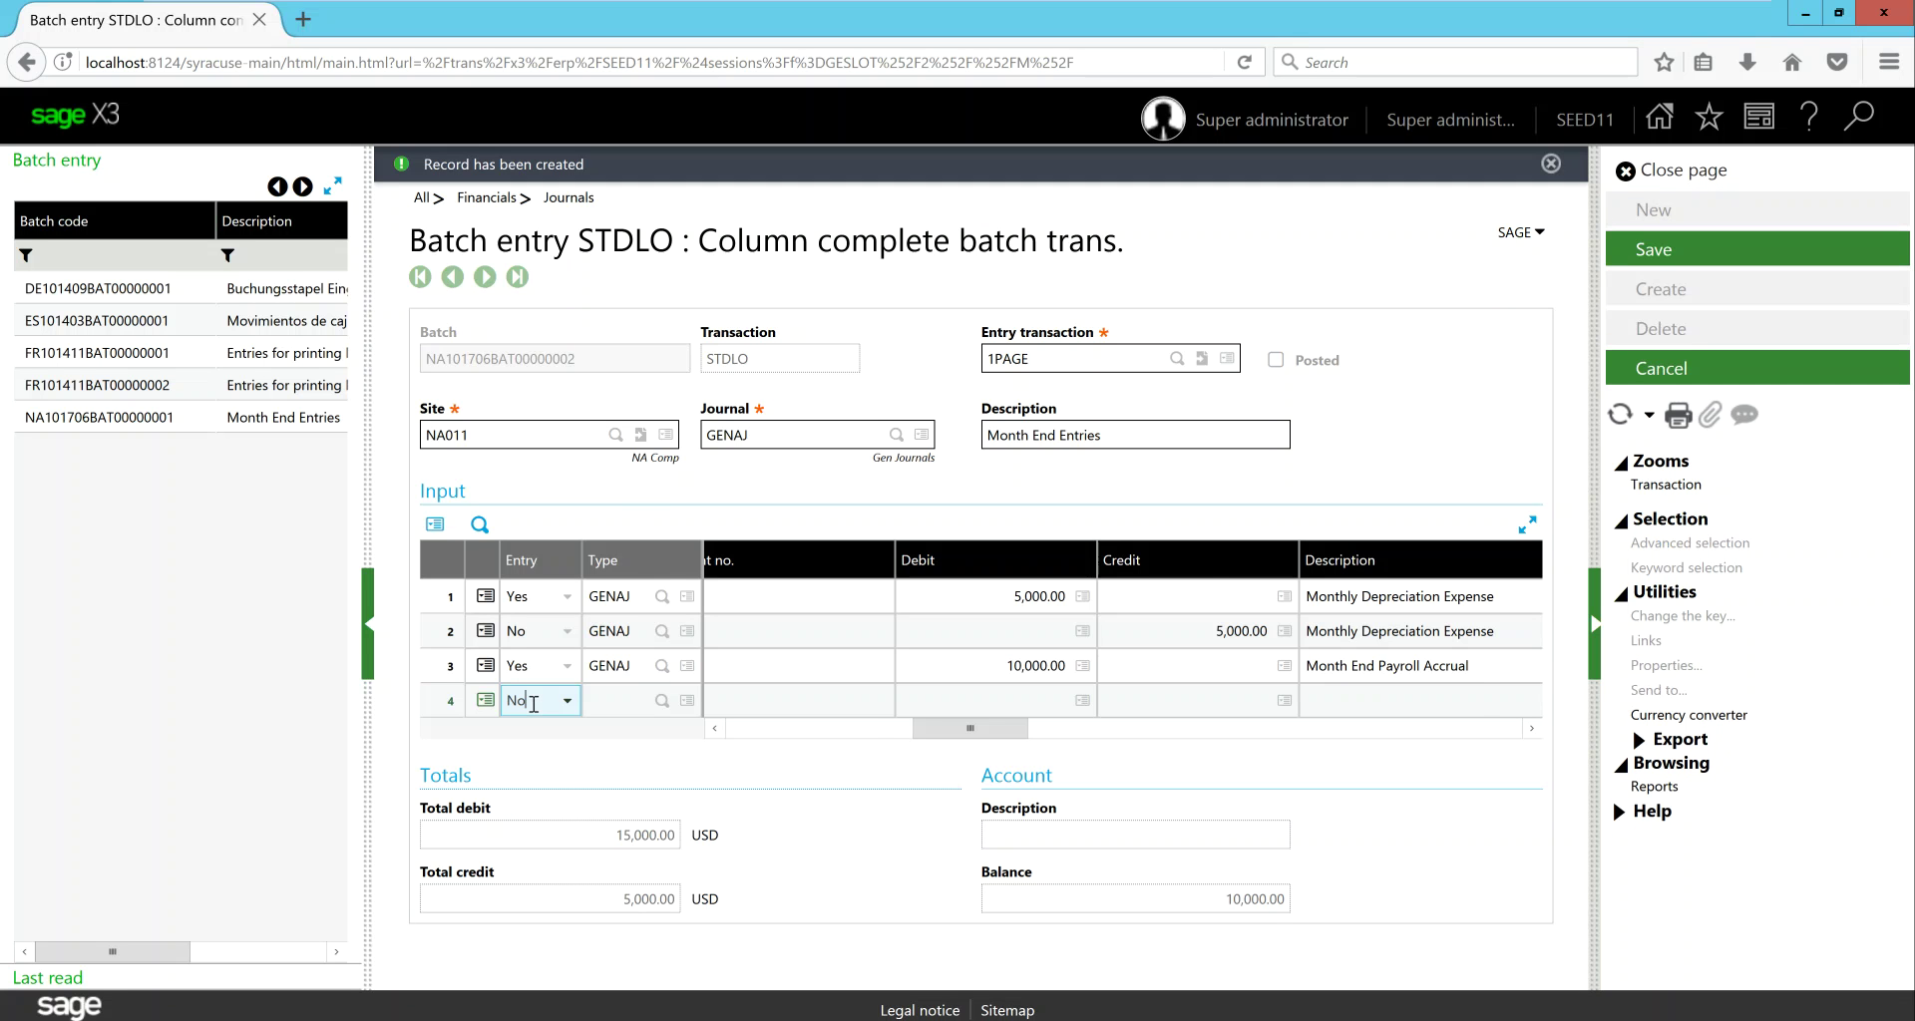
key(Tab)
key(Tab)
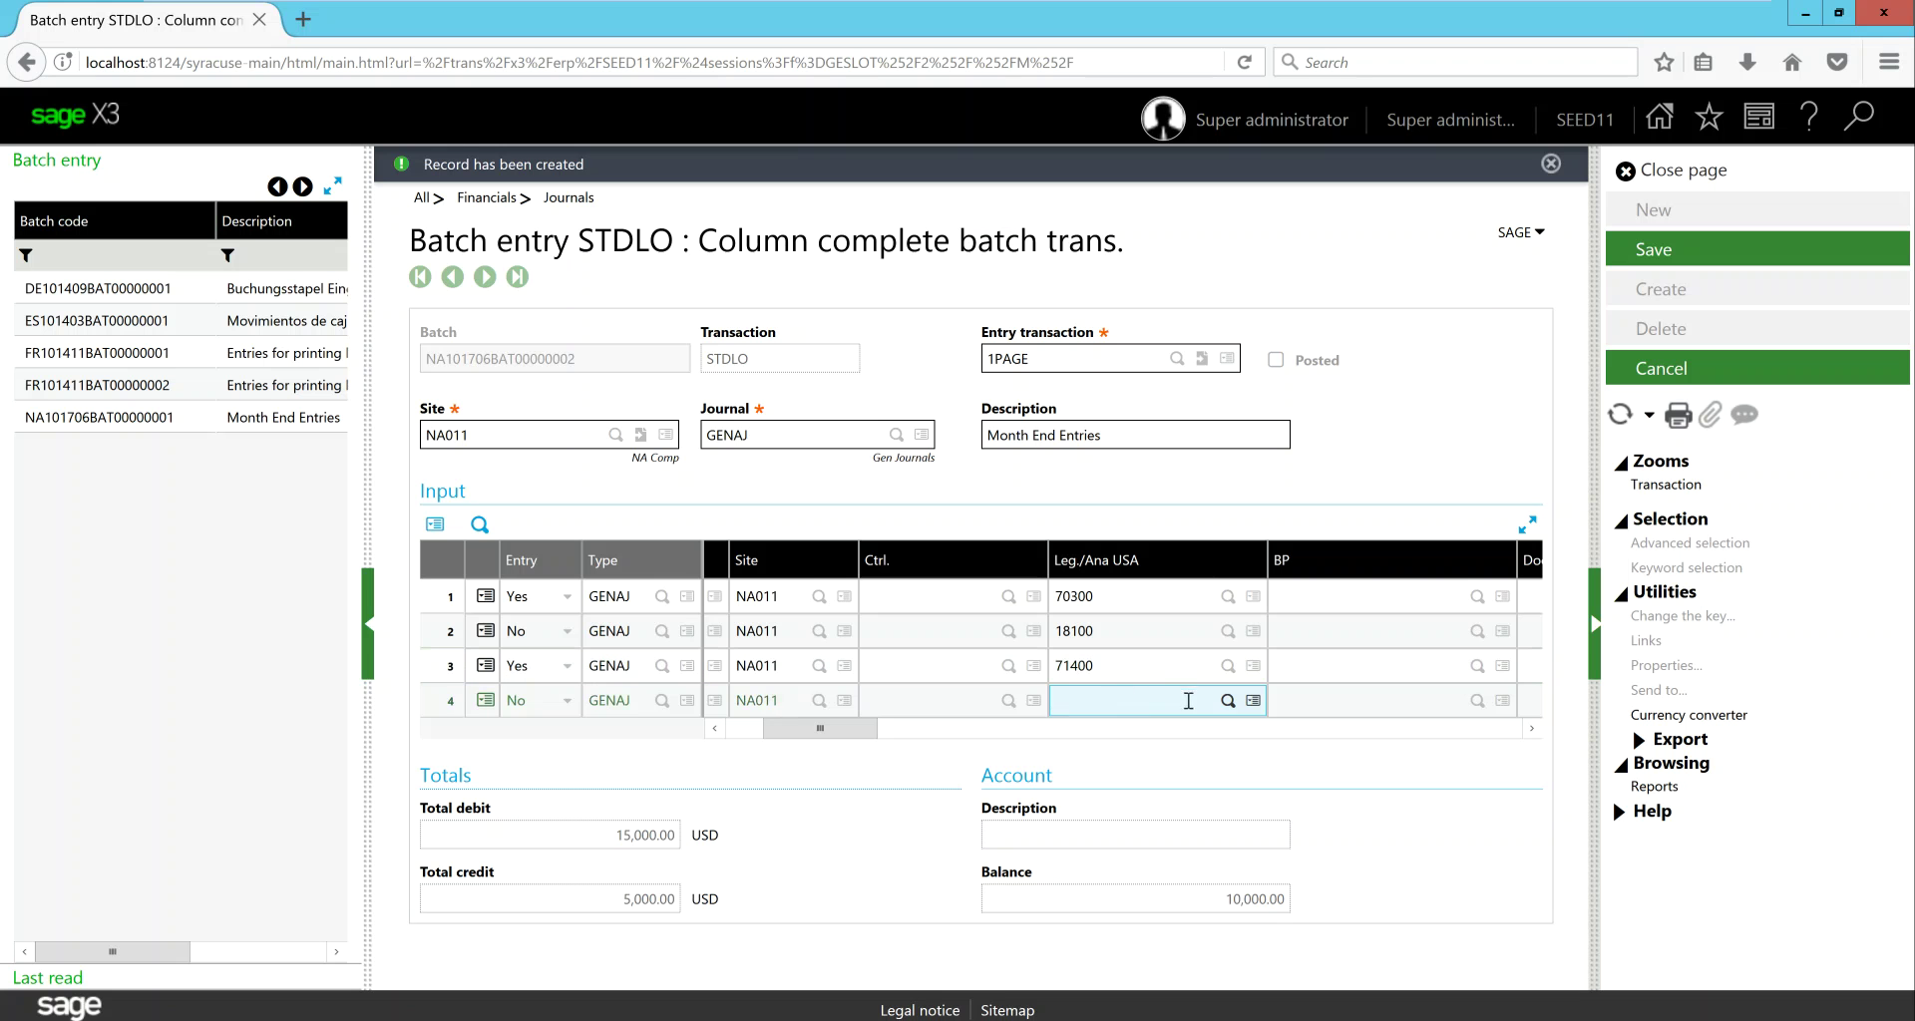
text(2)
click(1228, 701)
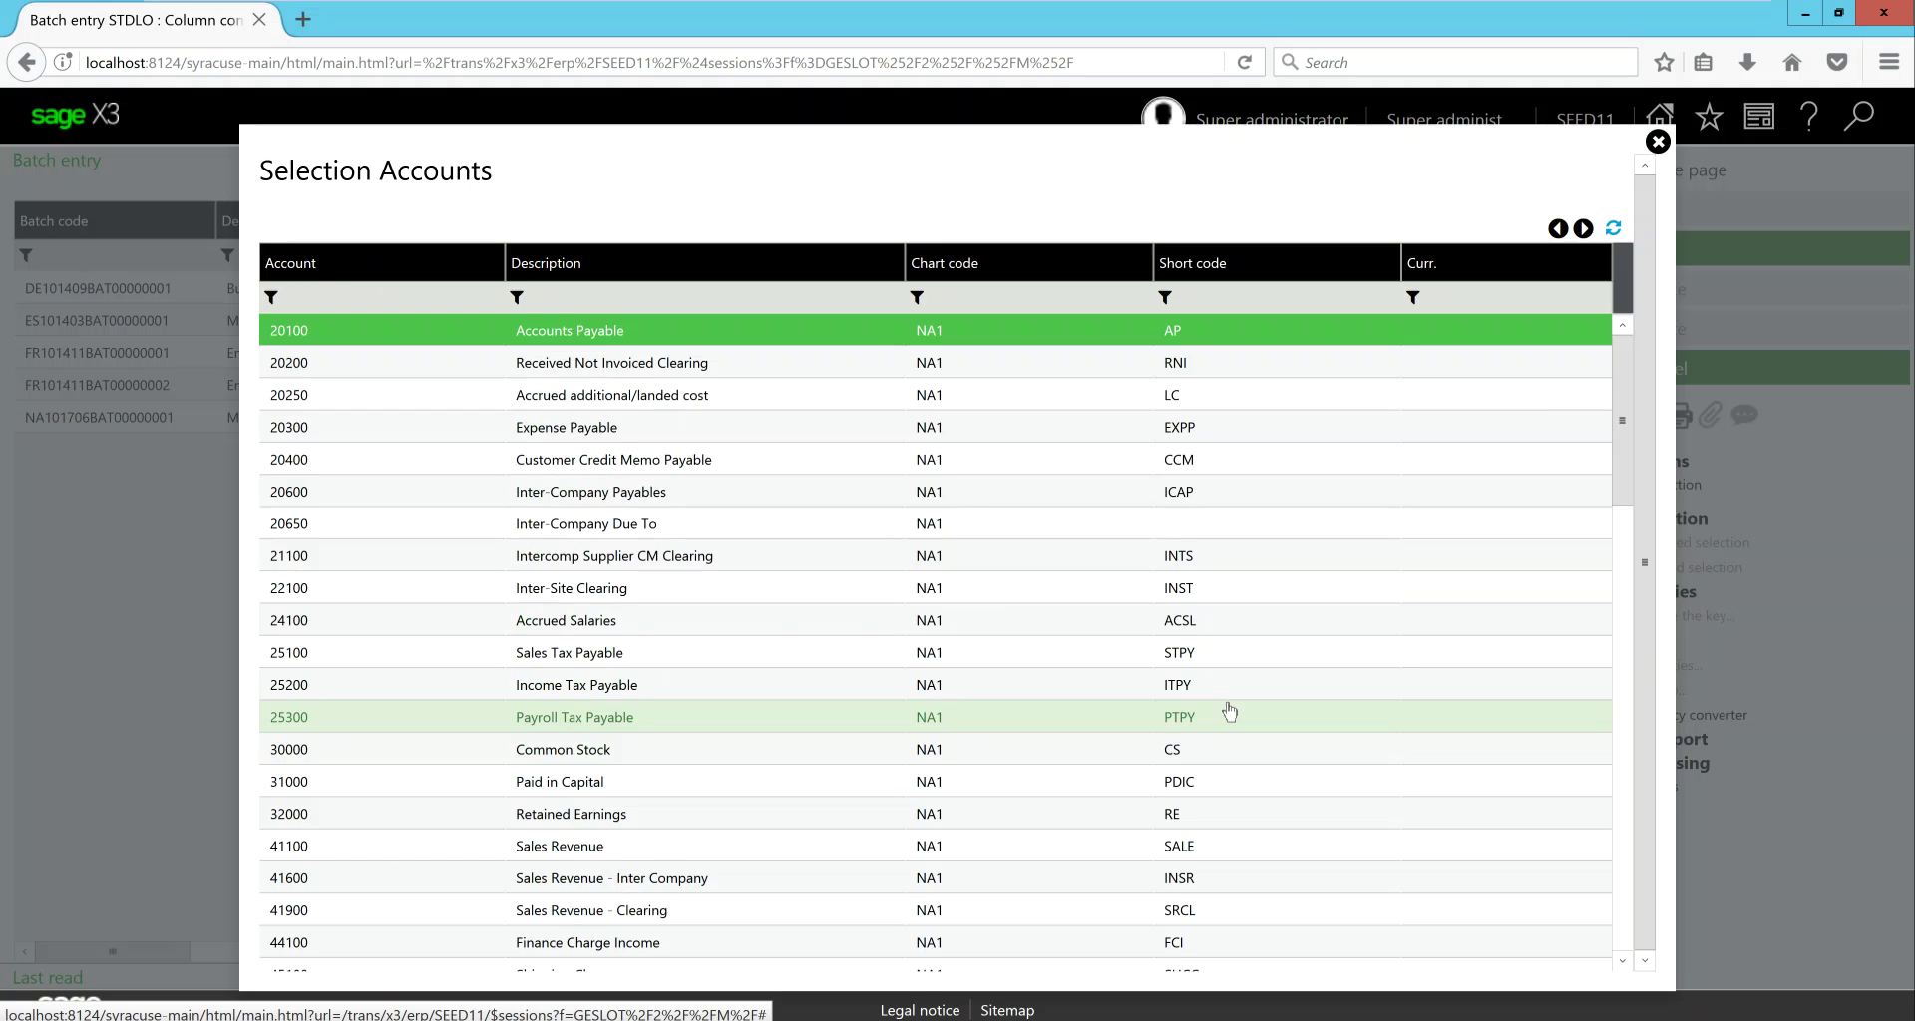
click(439, 637)
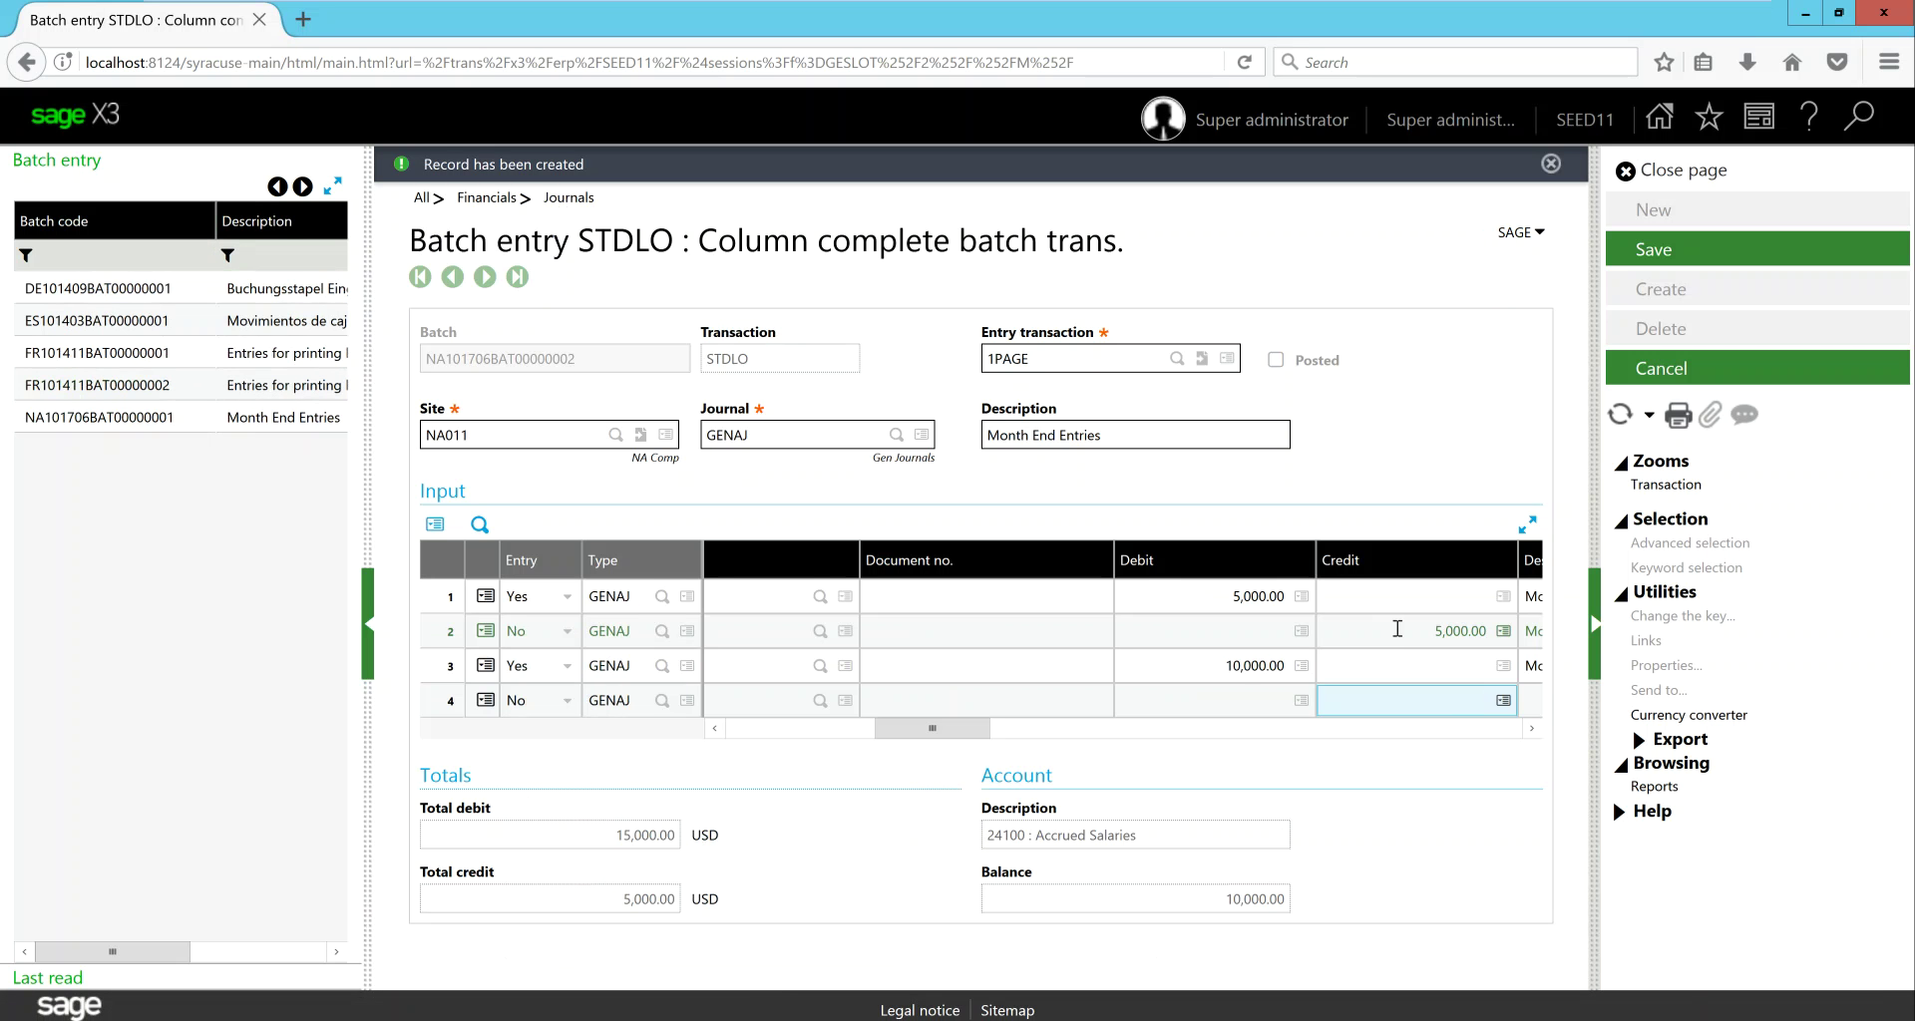
- Enter a credit of 10000 on the fourth line with the description "Month End Payroll Accrual", keeping tax, quantity and distribution blank
key(Tab)
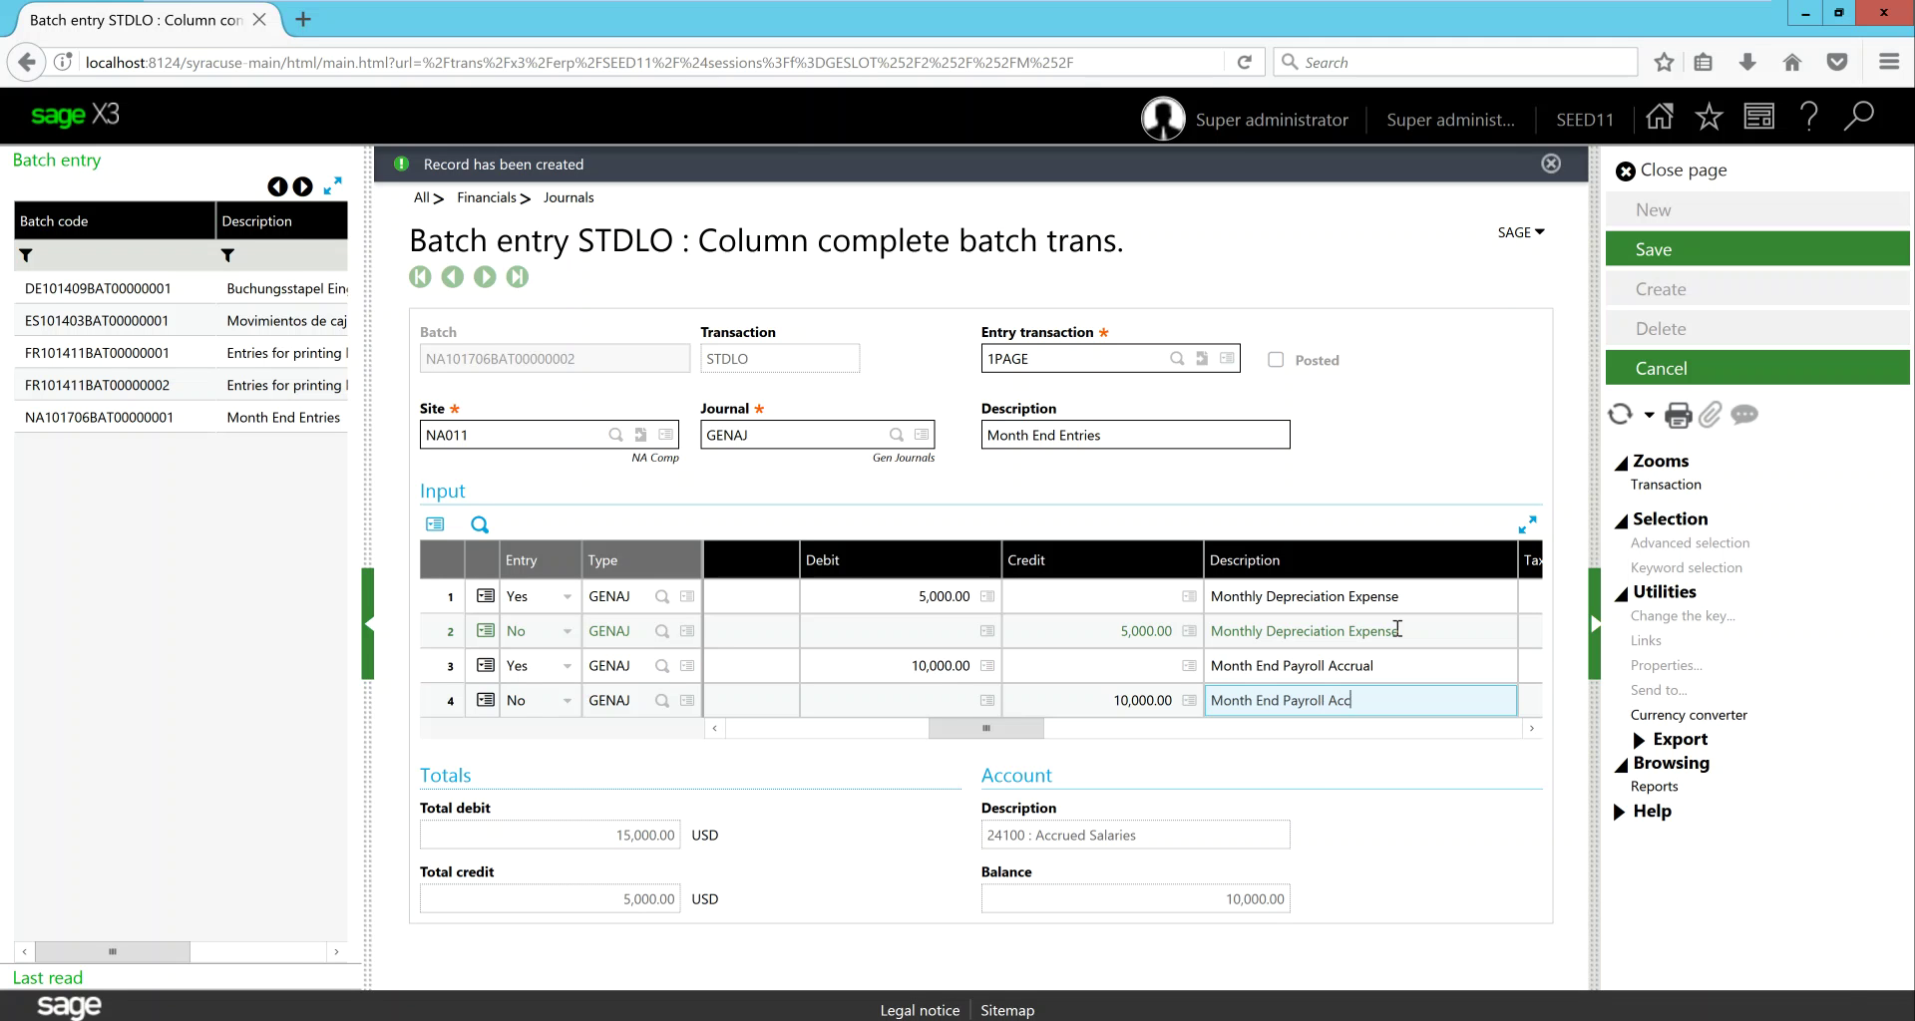
key(Tab)
key(Tab)
key(Tab)
key(Tab)
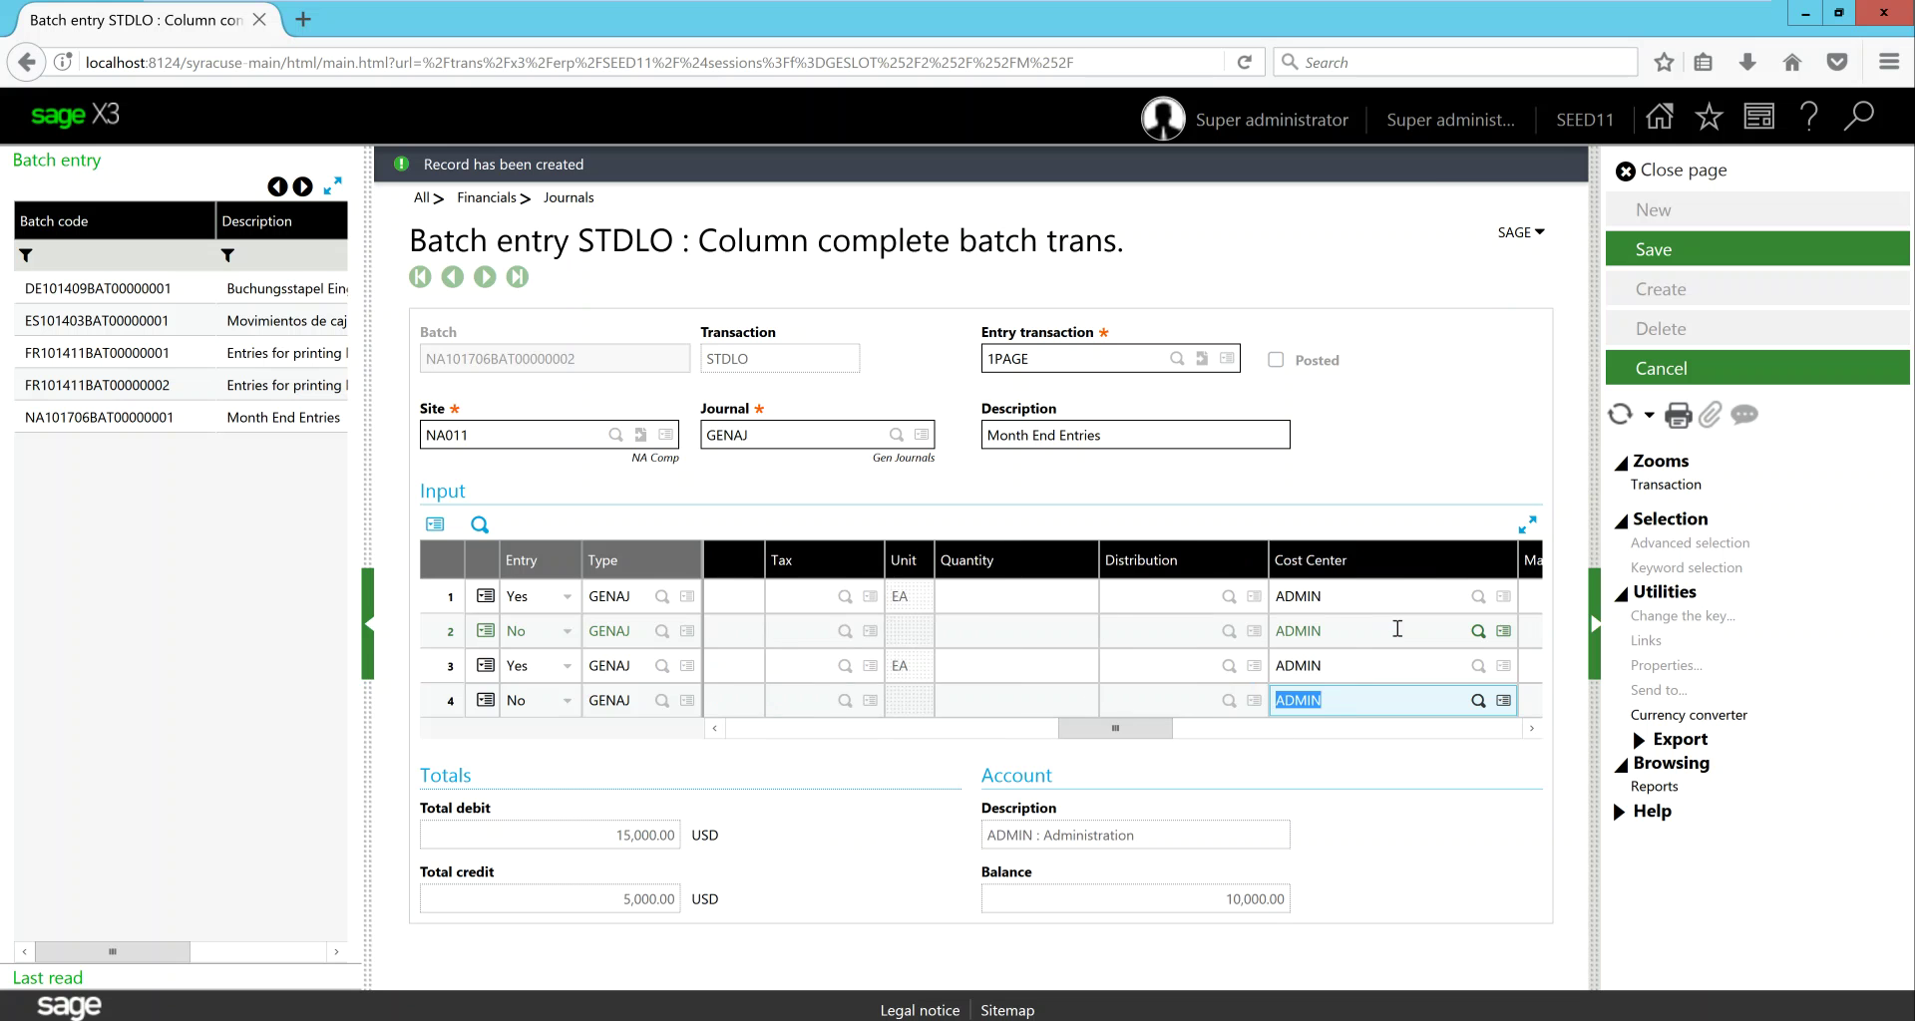
- Finish the fourth line with cost center ADMIN and no further optional values, and save the batch without a fifth line
key(Tab)
key(Tab)
key(Tab)
key(Tab)
key(Tab)
key(Tab)
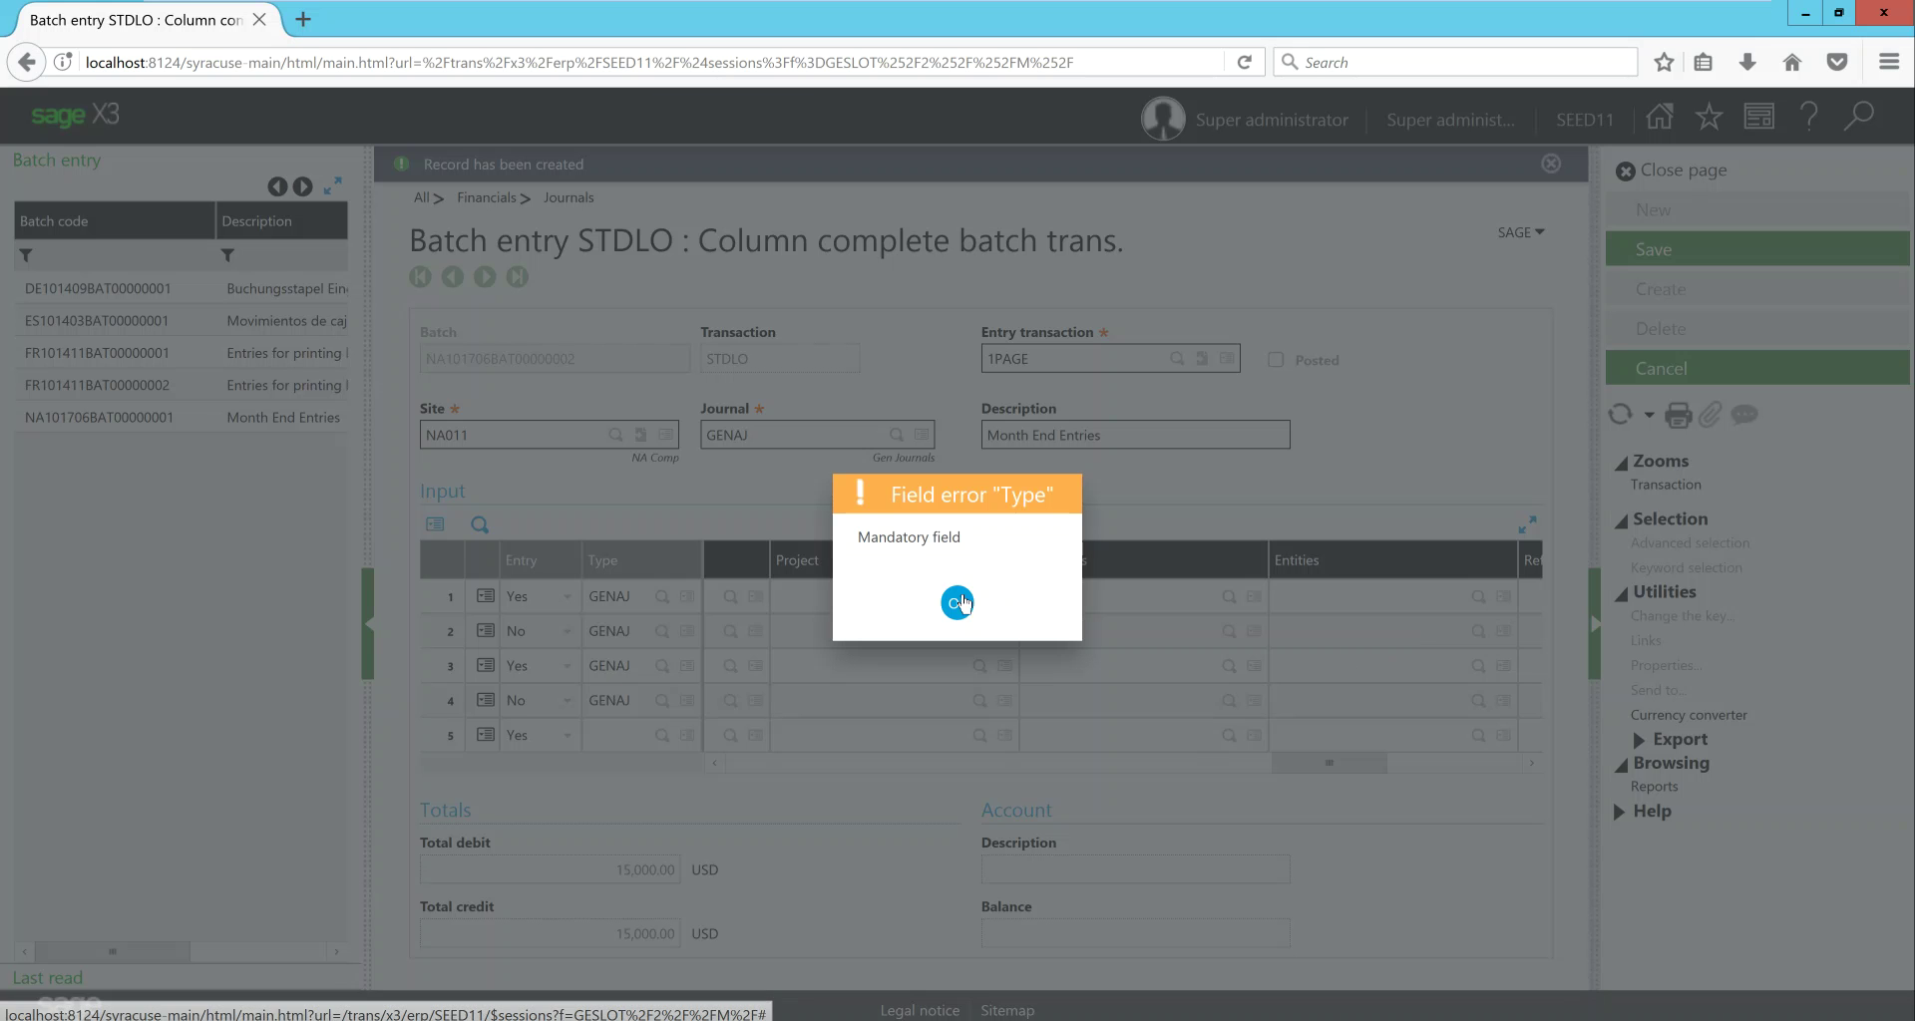
click(957, 603)
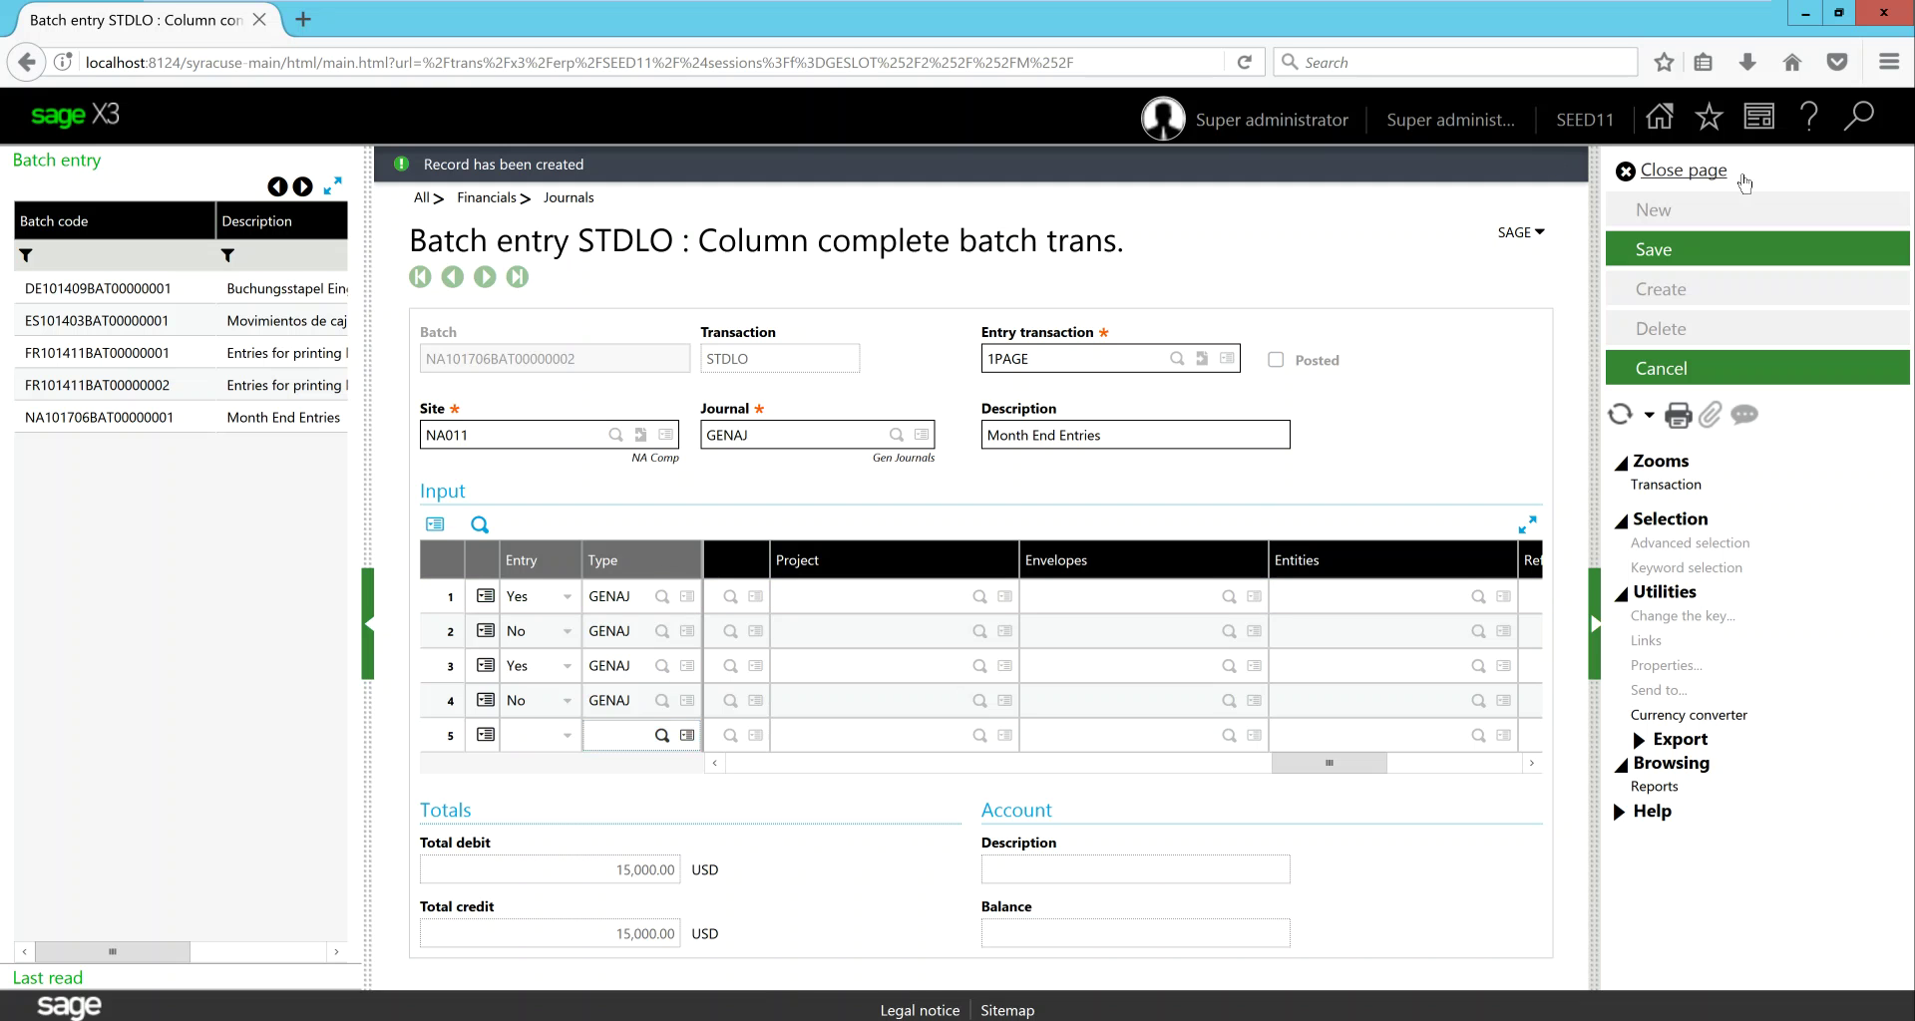
click(1674, 252)
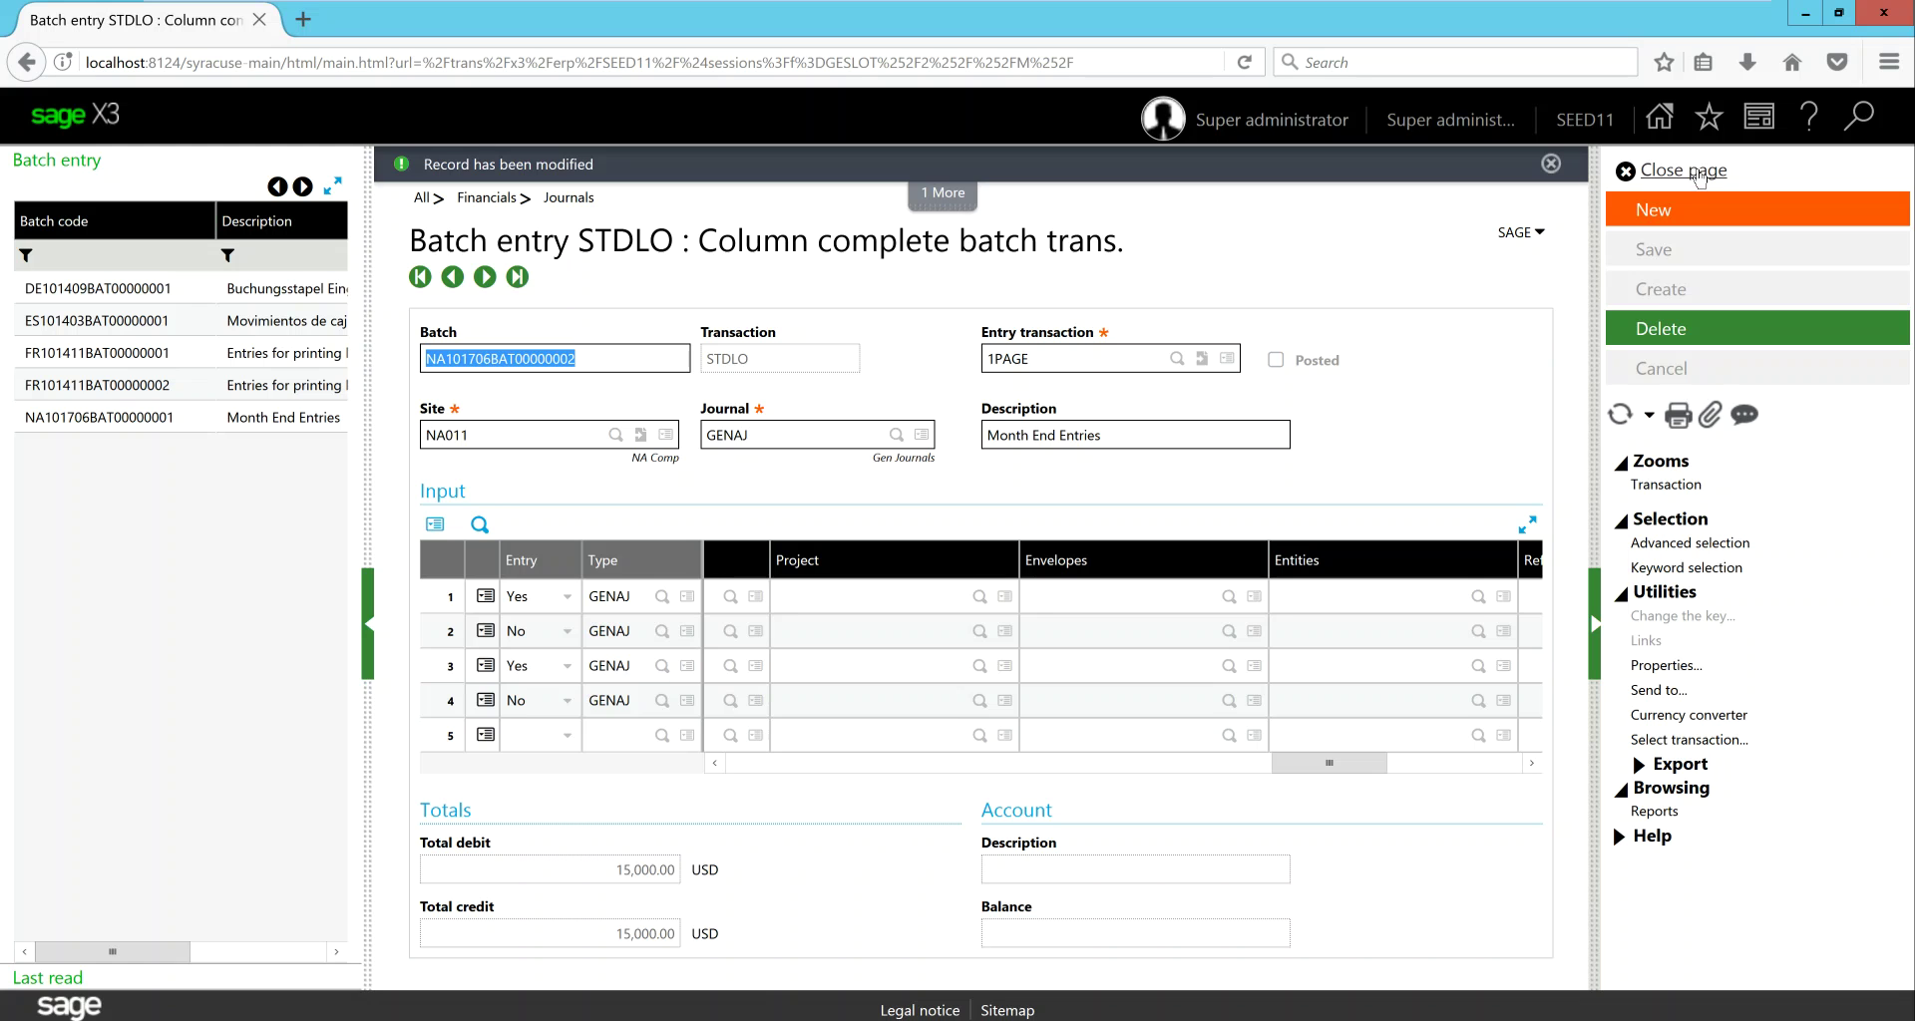
- Close the batch entry page and open batch validation from the Financials current processings
click(1699, 178)
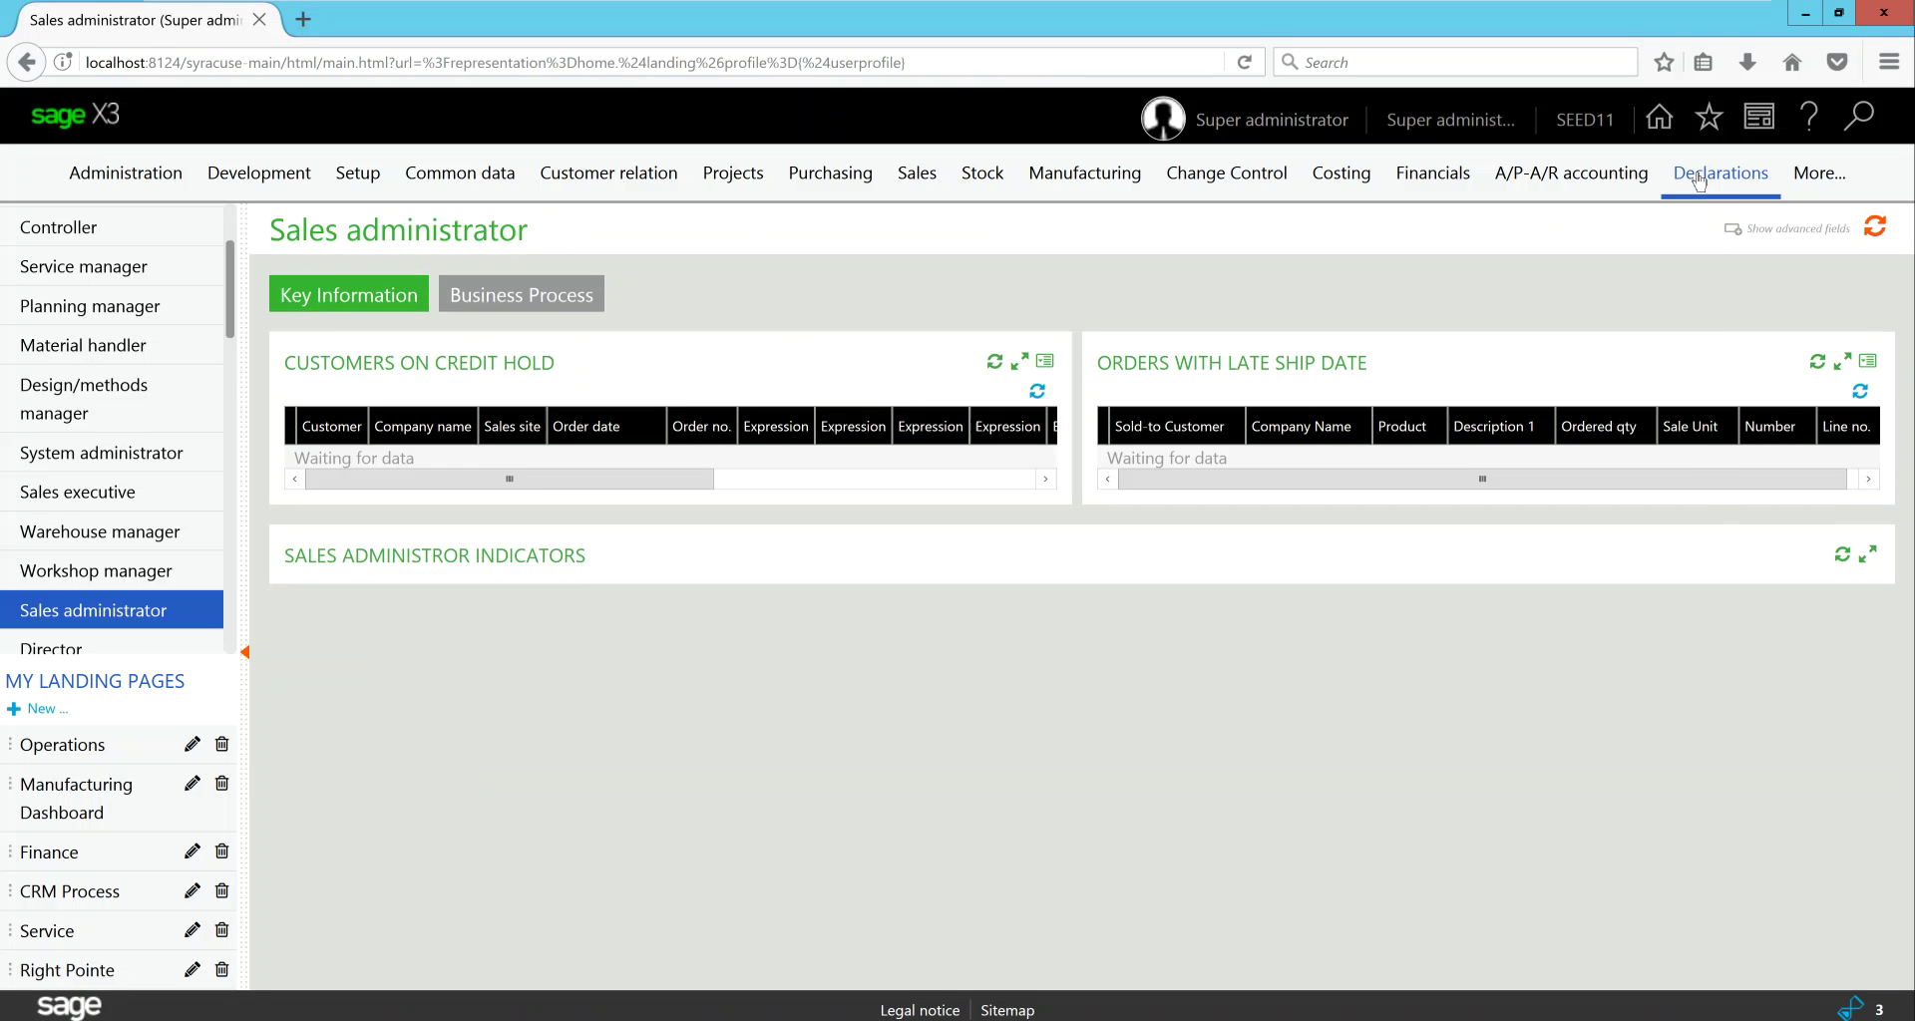
click(1706, 175)
click(1428, 189)
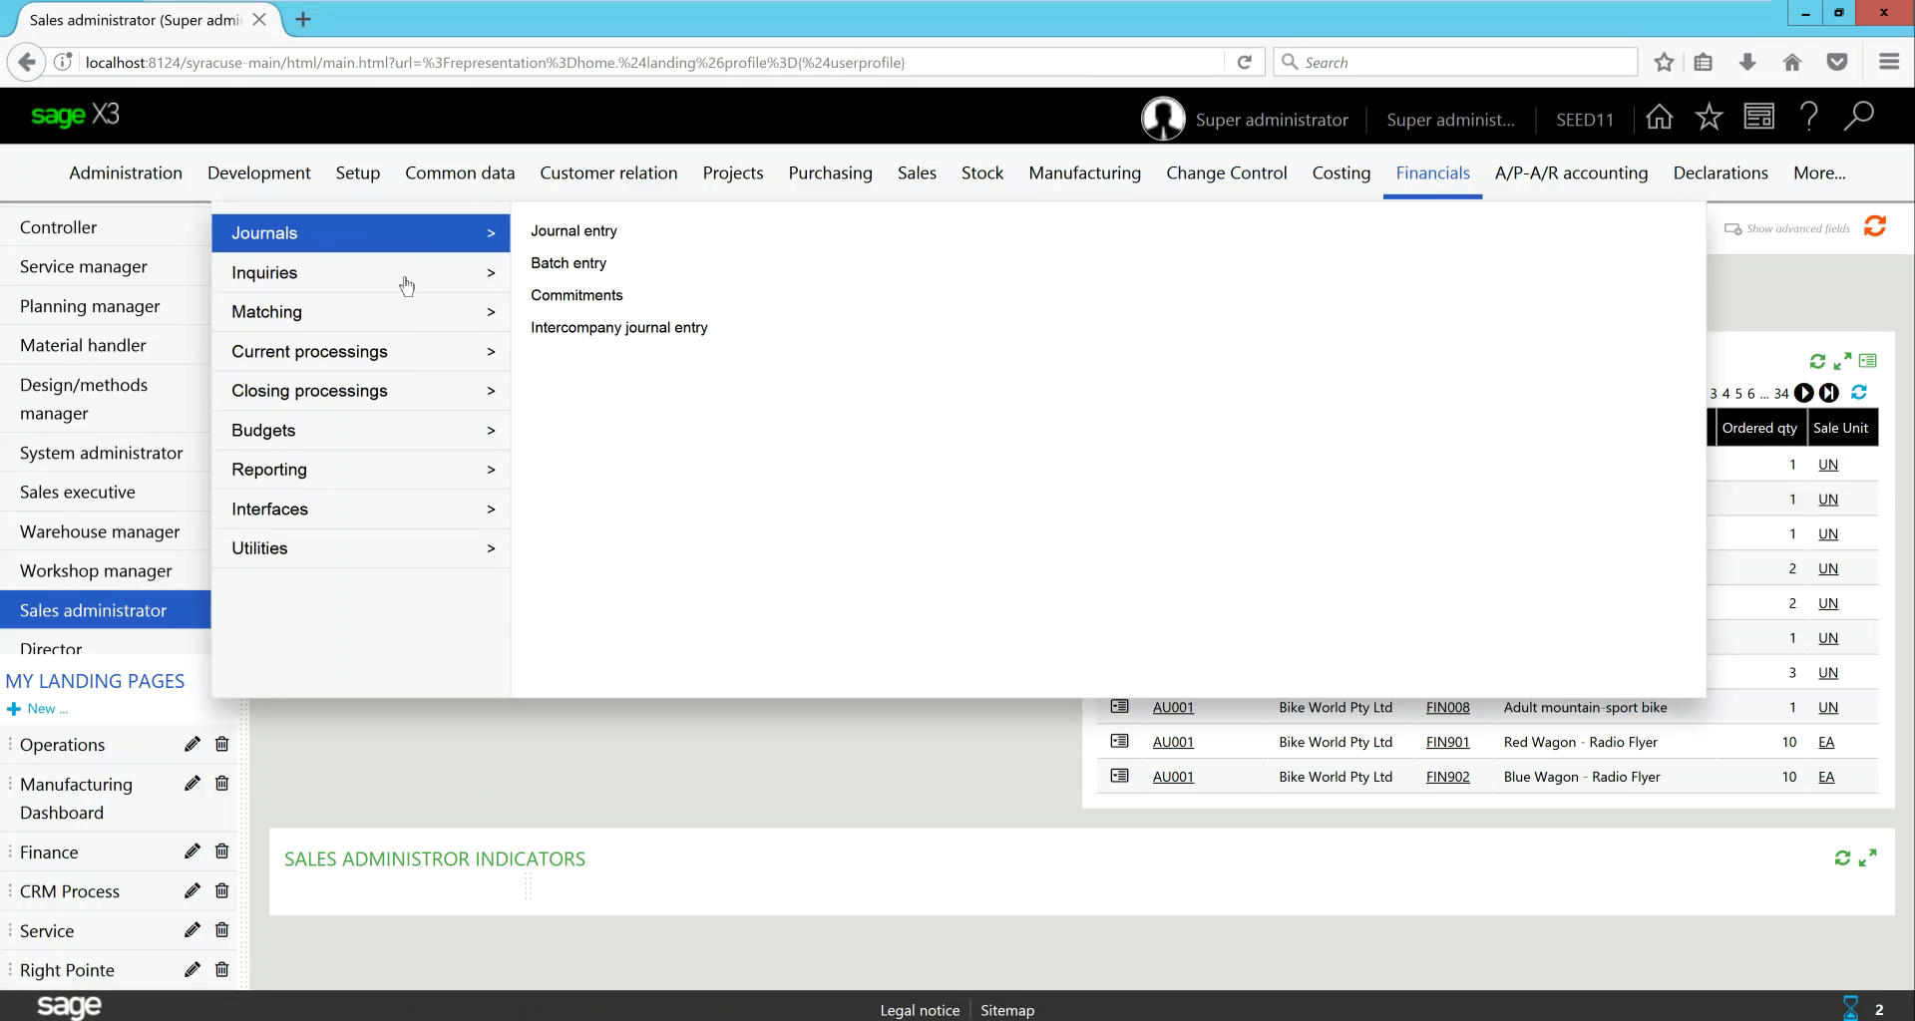
click(390, 361)
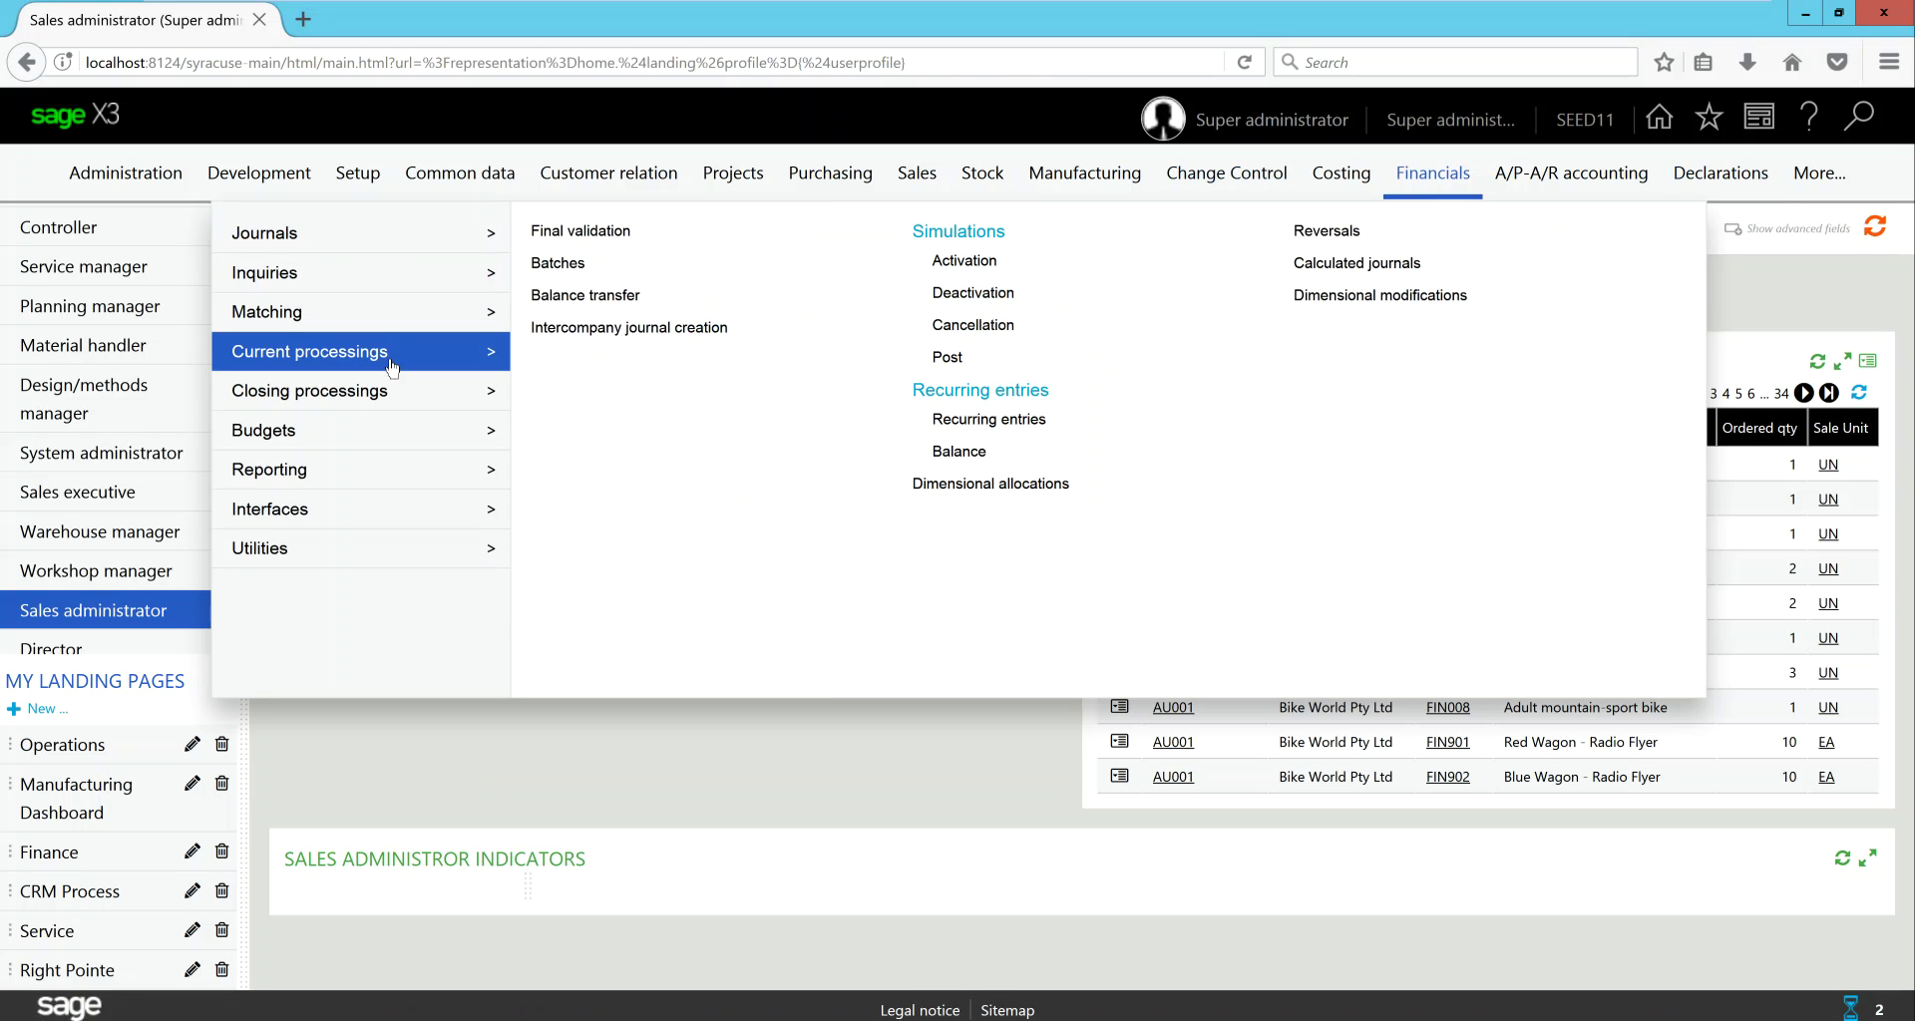
click(561, 264)
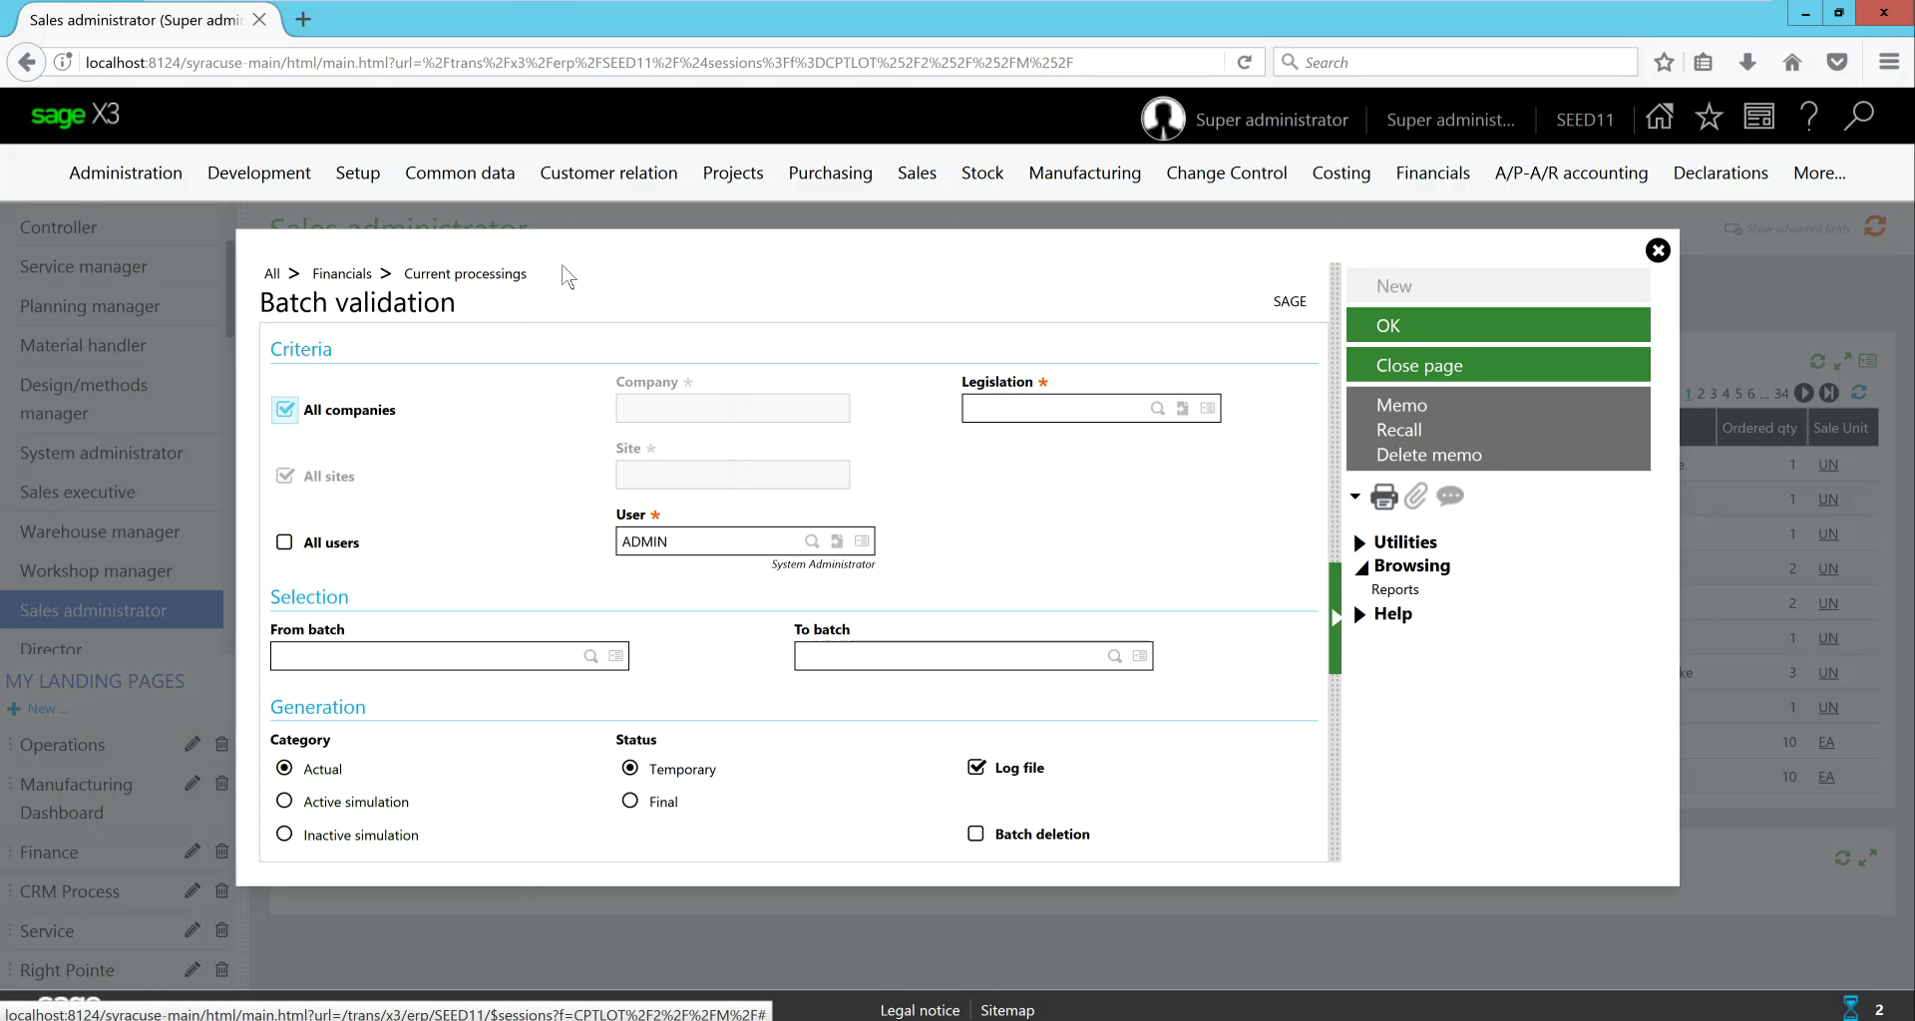
- Set the validation legislation to USA for all companies and leave the from and to batch range blank
click(1071, 405)
text(usa)
key(Tab)
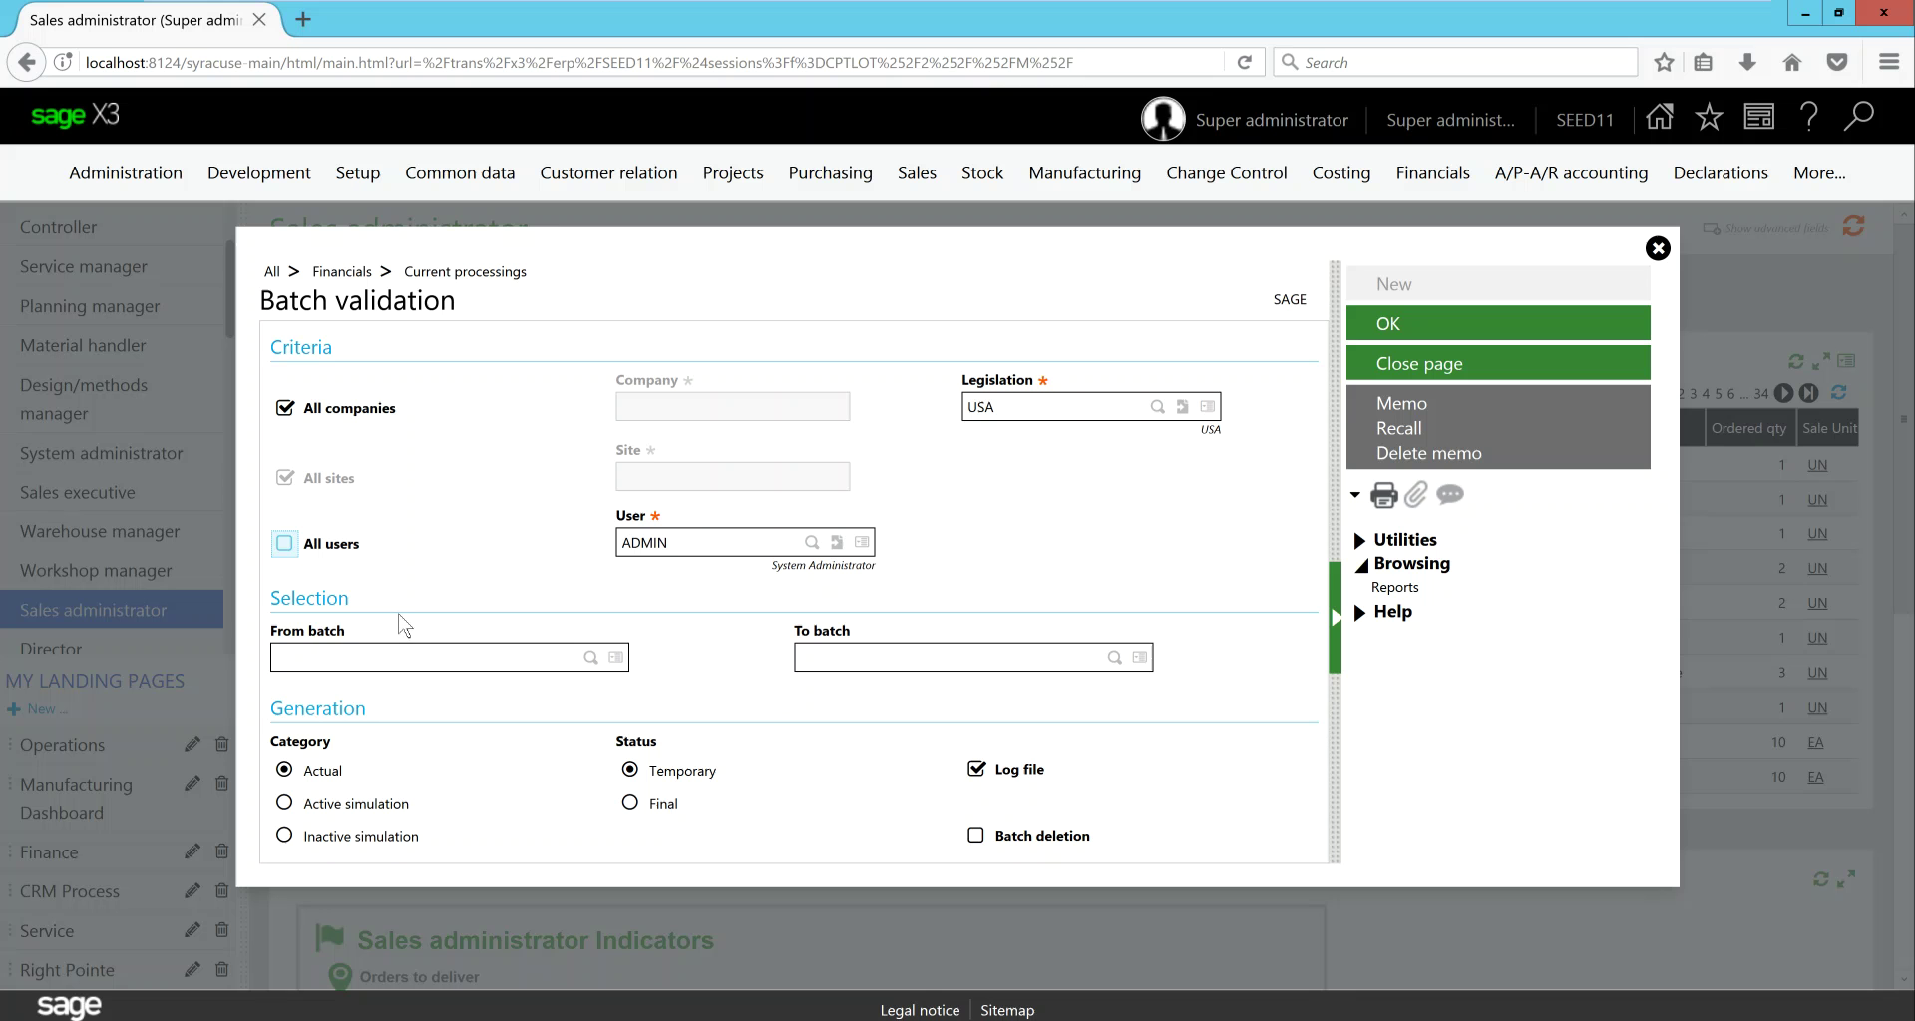
click(427, 655)
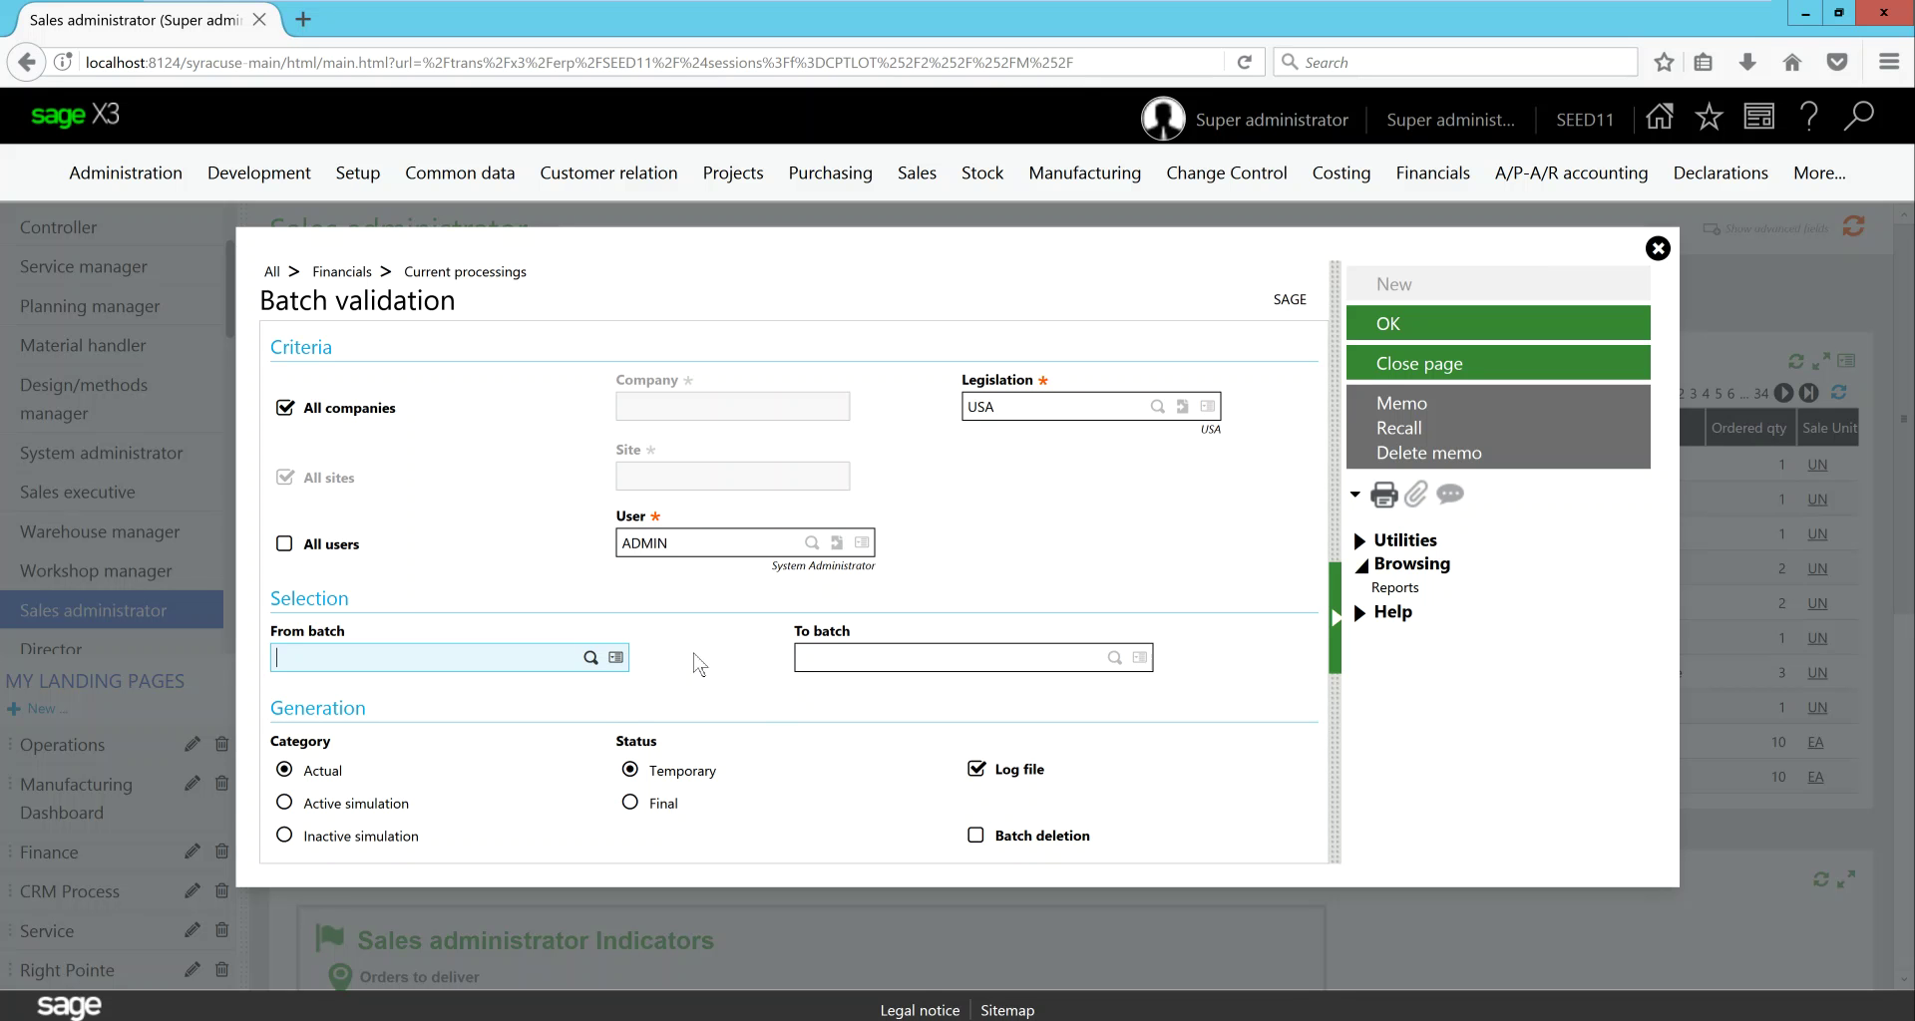
click(957, 657)
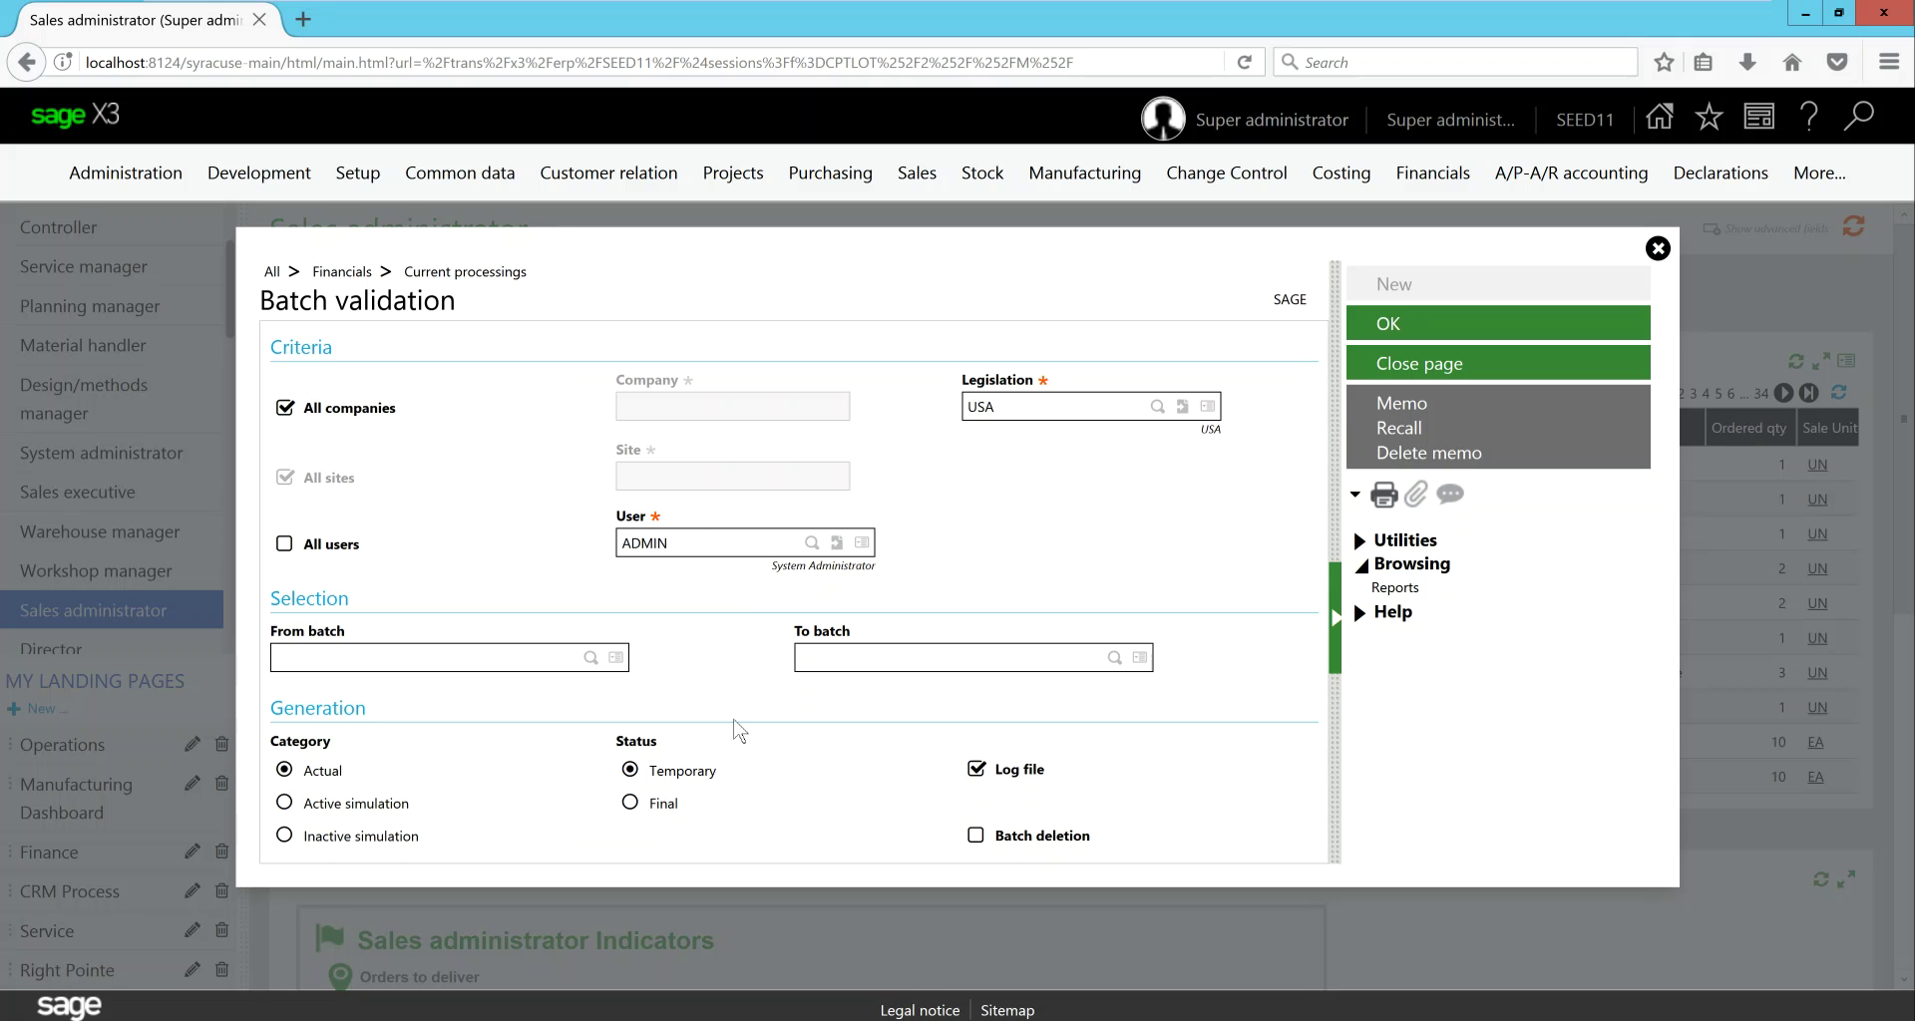
- Run the batch validation with category Actual, status Temporary and a log file
click(285, 770)
click(631, 771)
click(976, 770)
click(977, 769)
click(1390, 325)
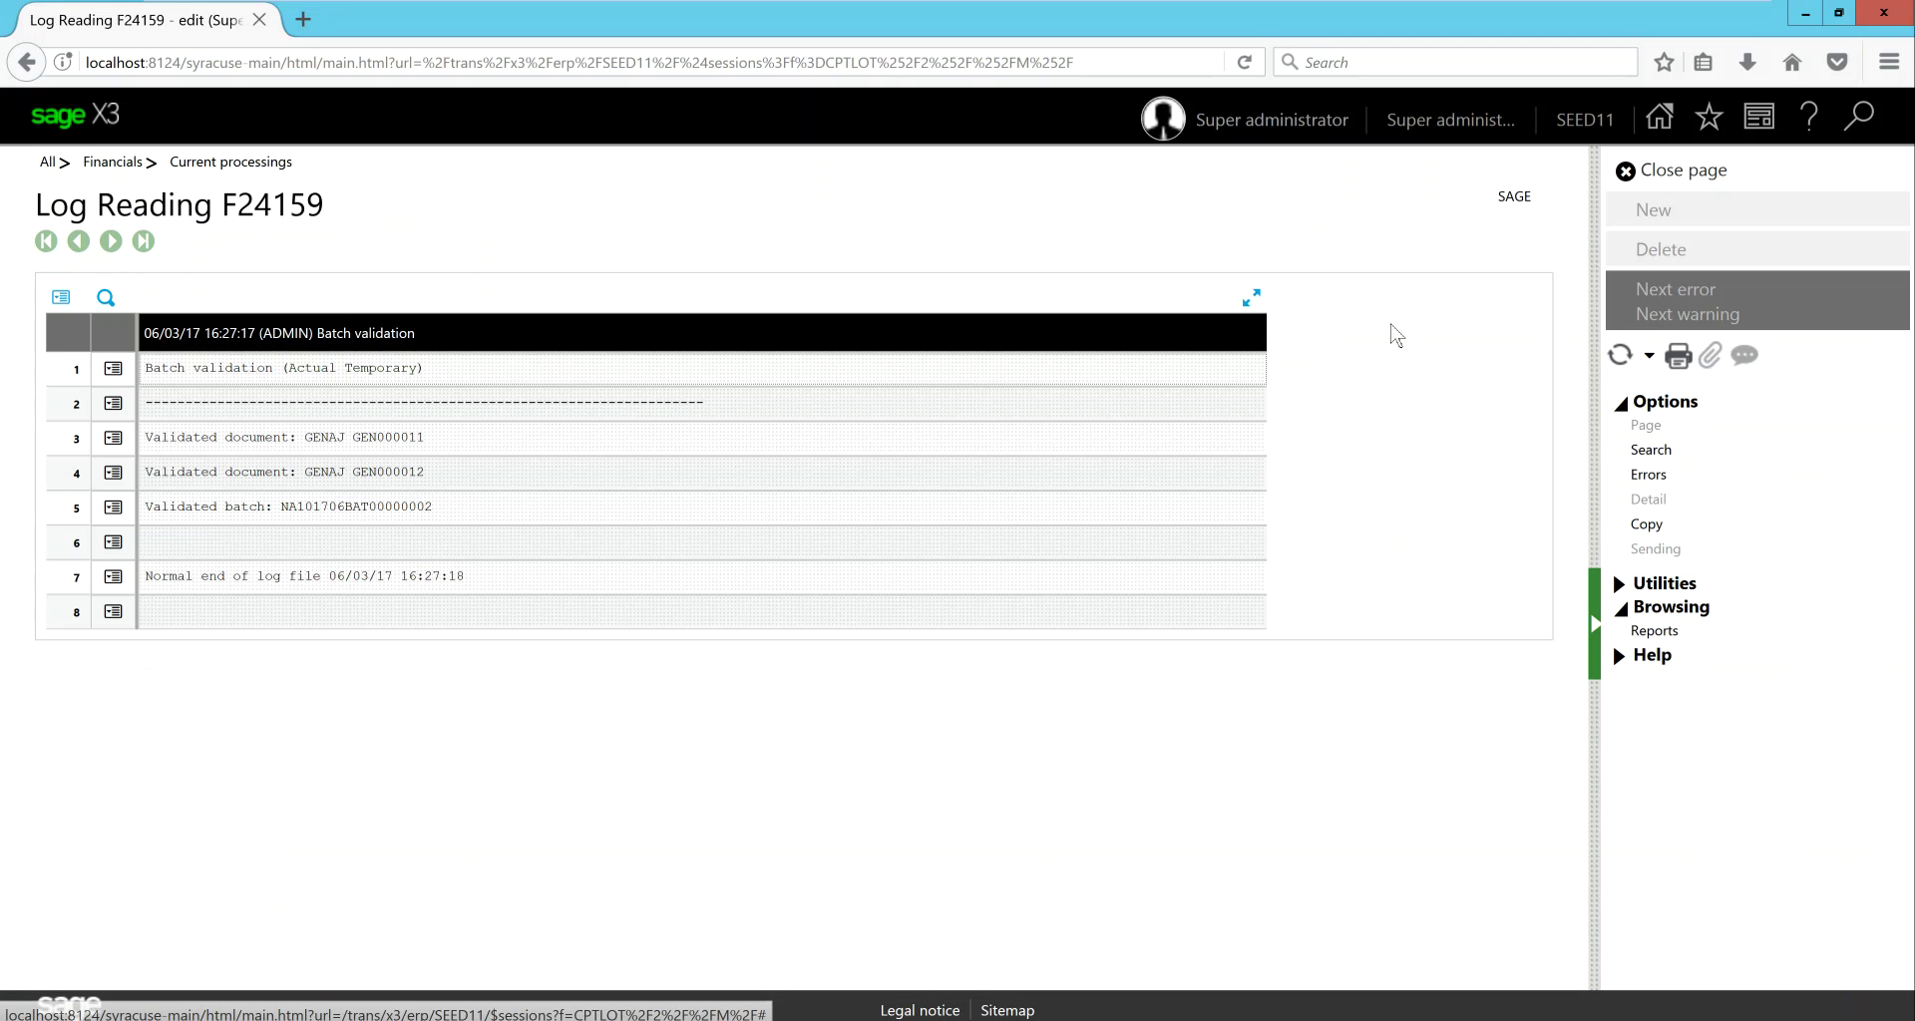
- Examine the validated batch and its documents in the validation log, and close the log
click(448, 496)
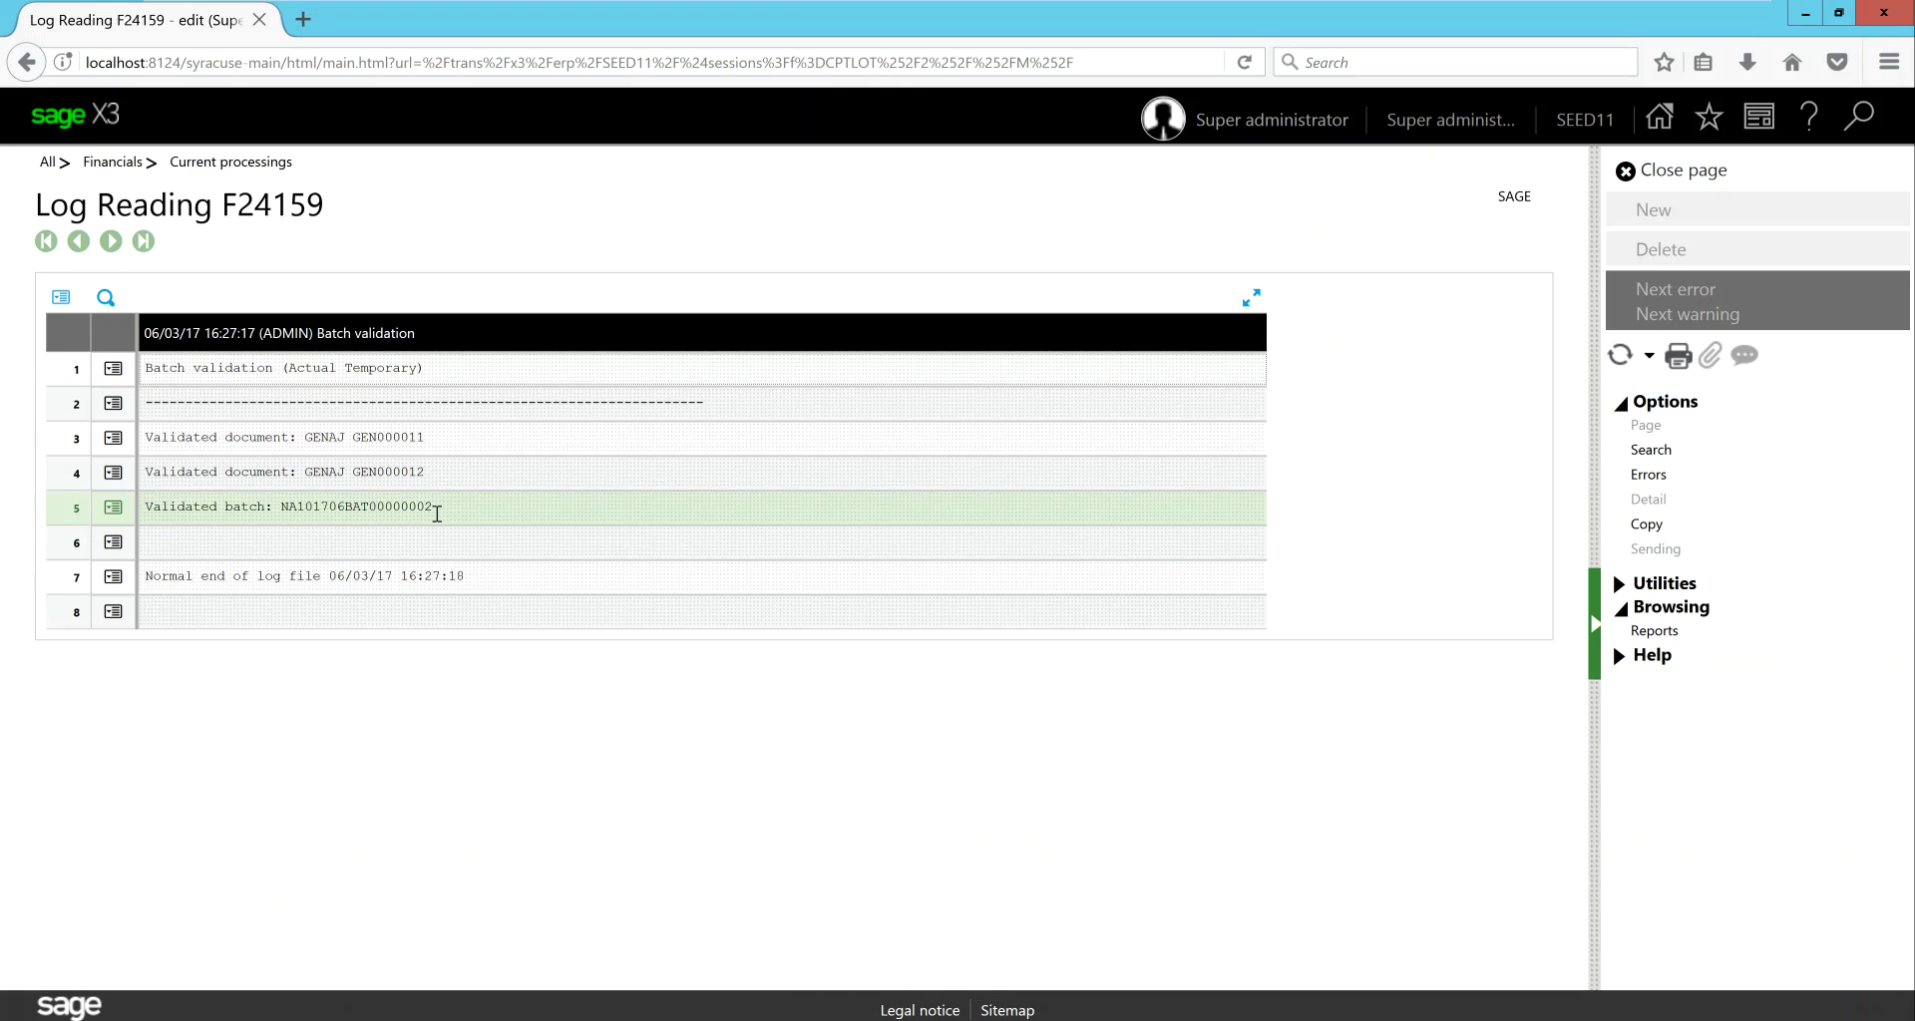
click(429, 437)
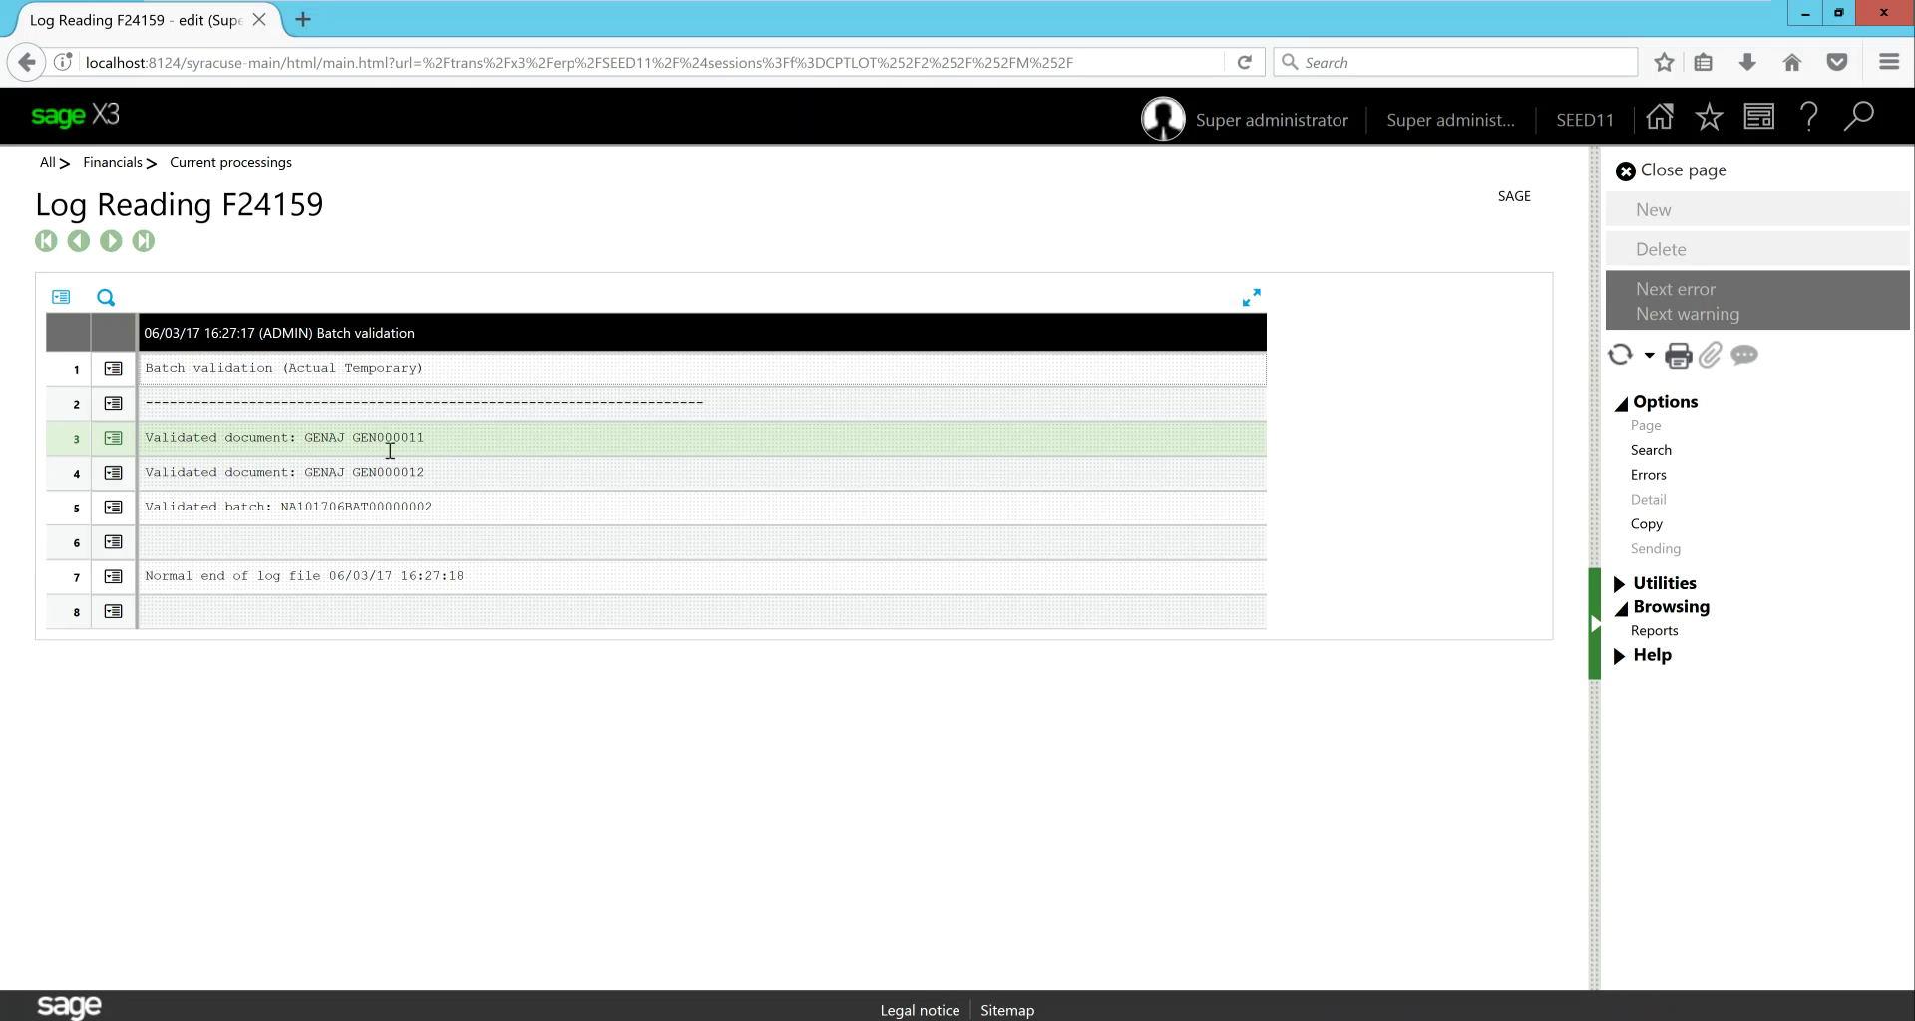
click(402, 474)
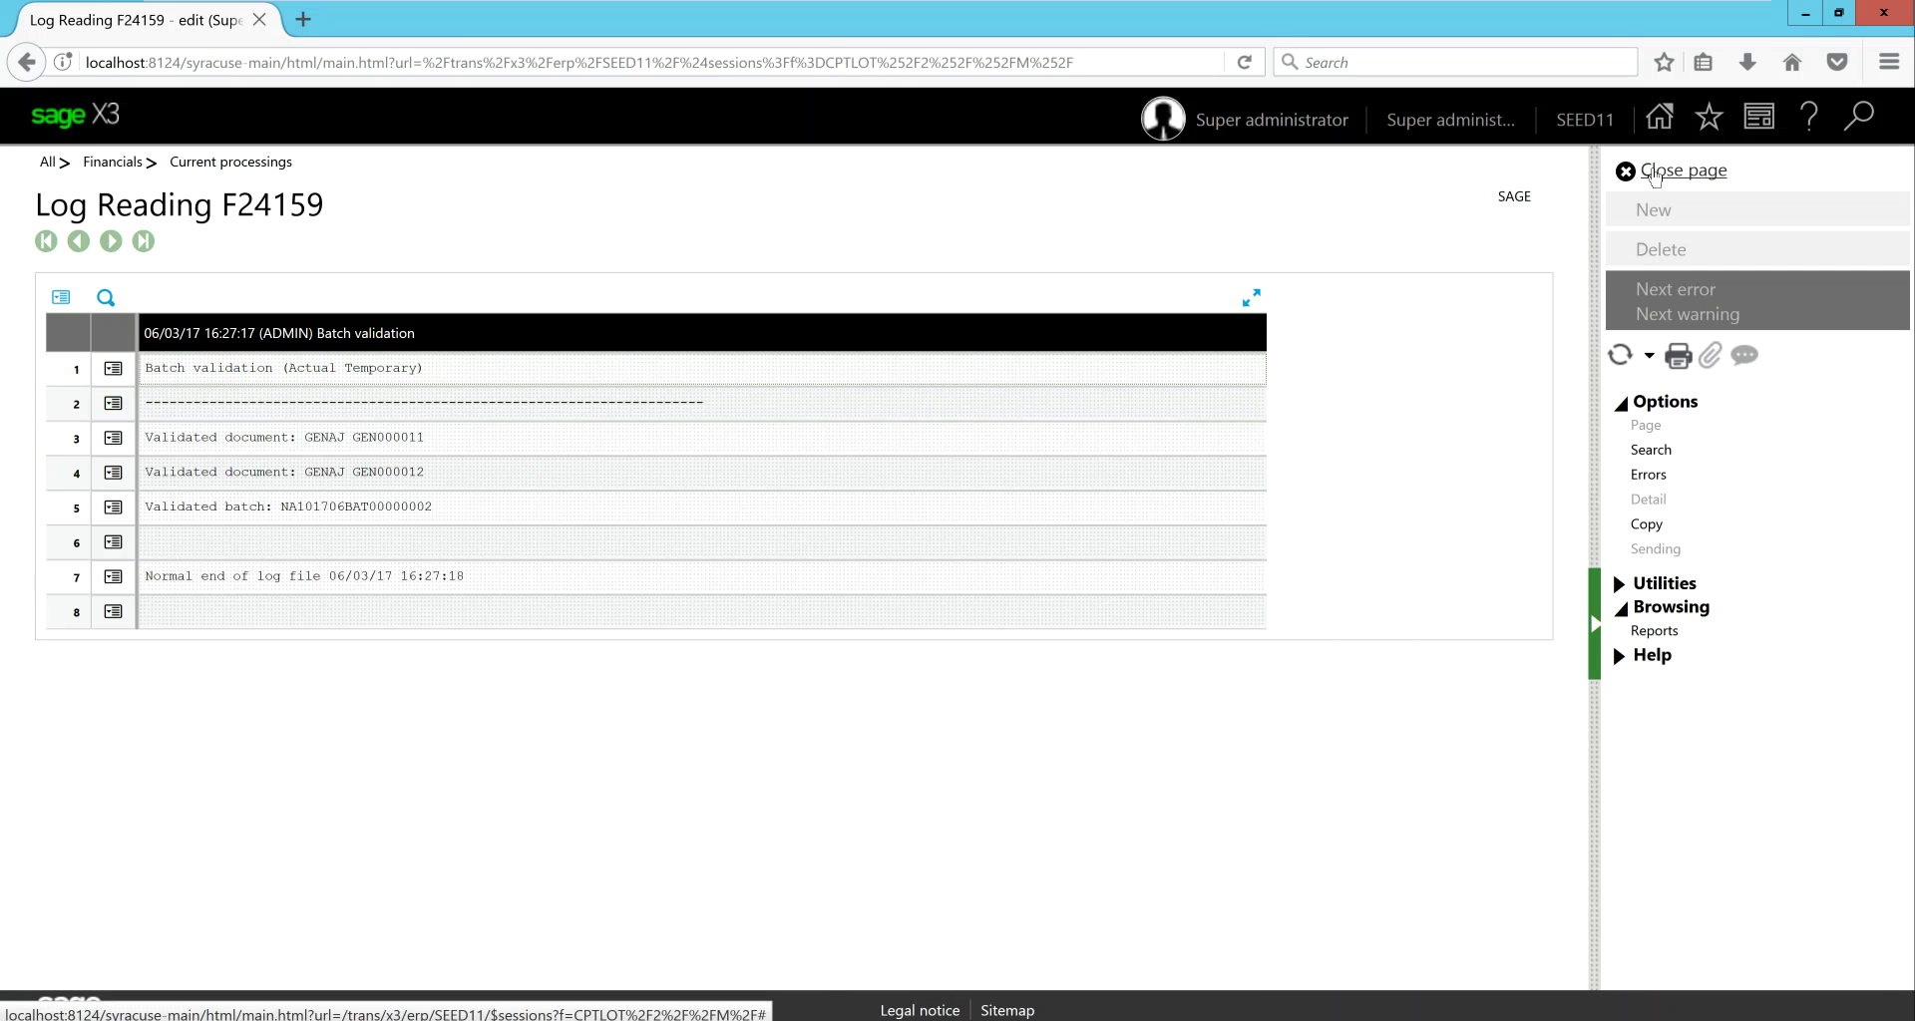
click(1658, 171)
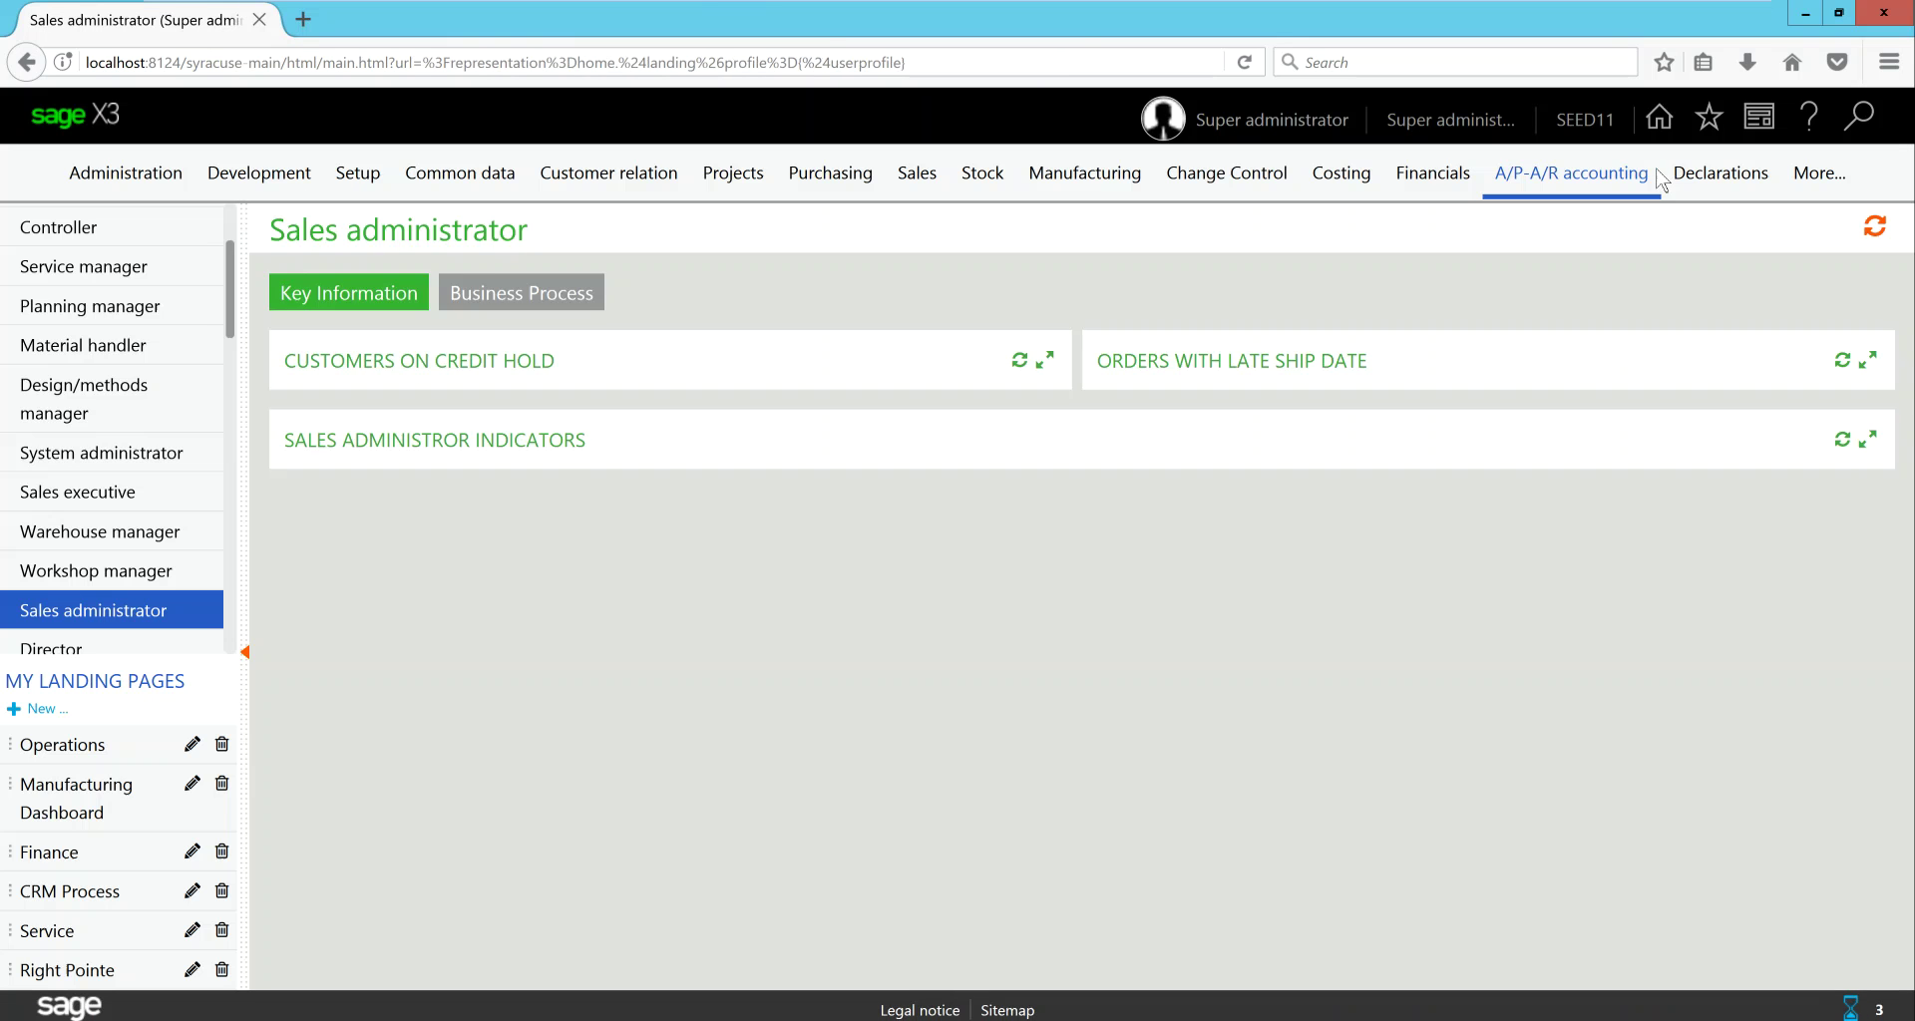
- Open Financials journal entry with the 1PAGE 1 page column entry transaction
mouse_move(1641, 182)
mouse_move(1415, 181)
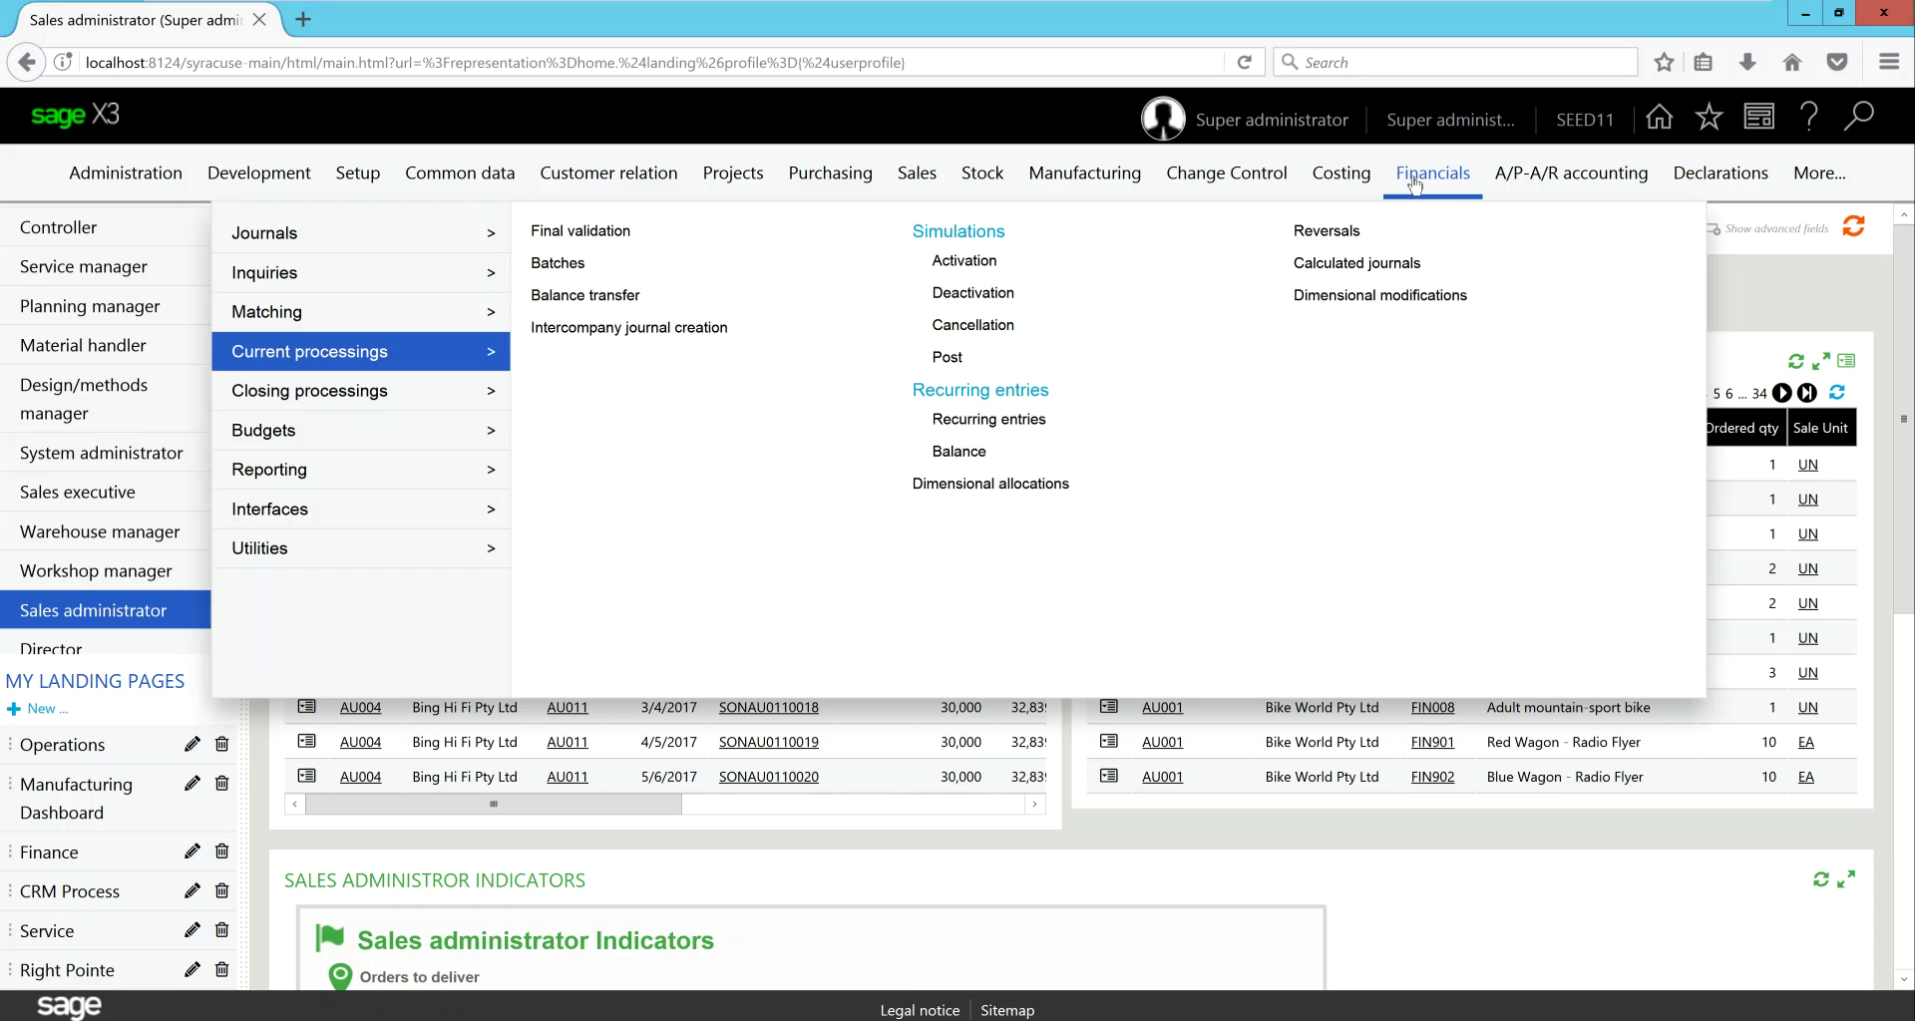
mouse_move(450, 240)
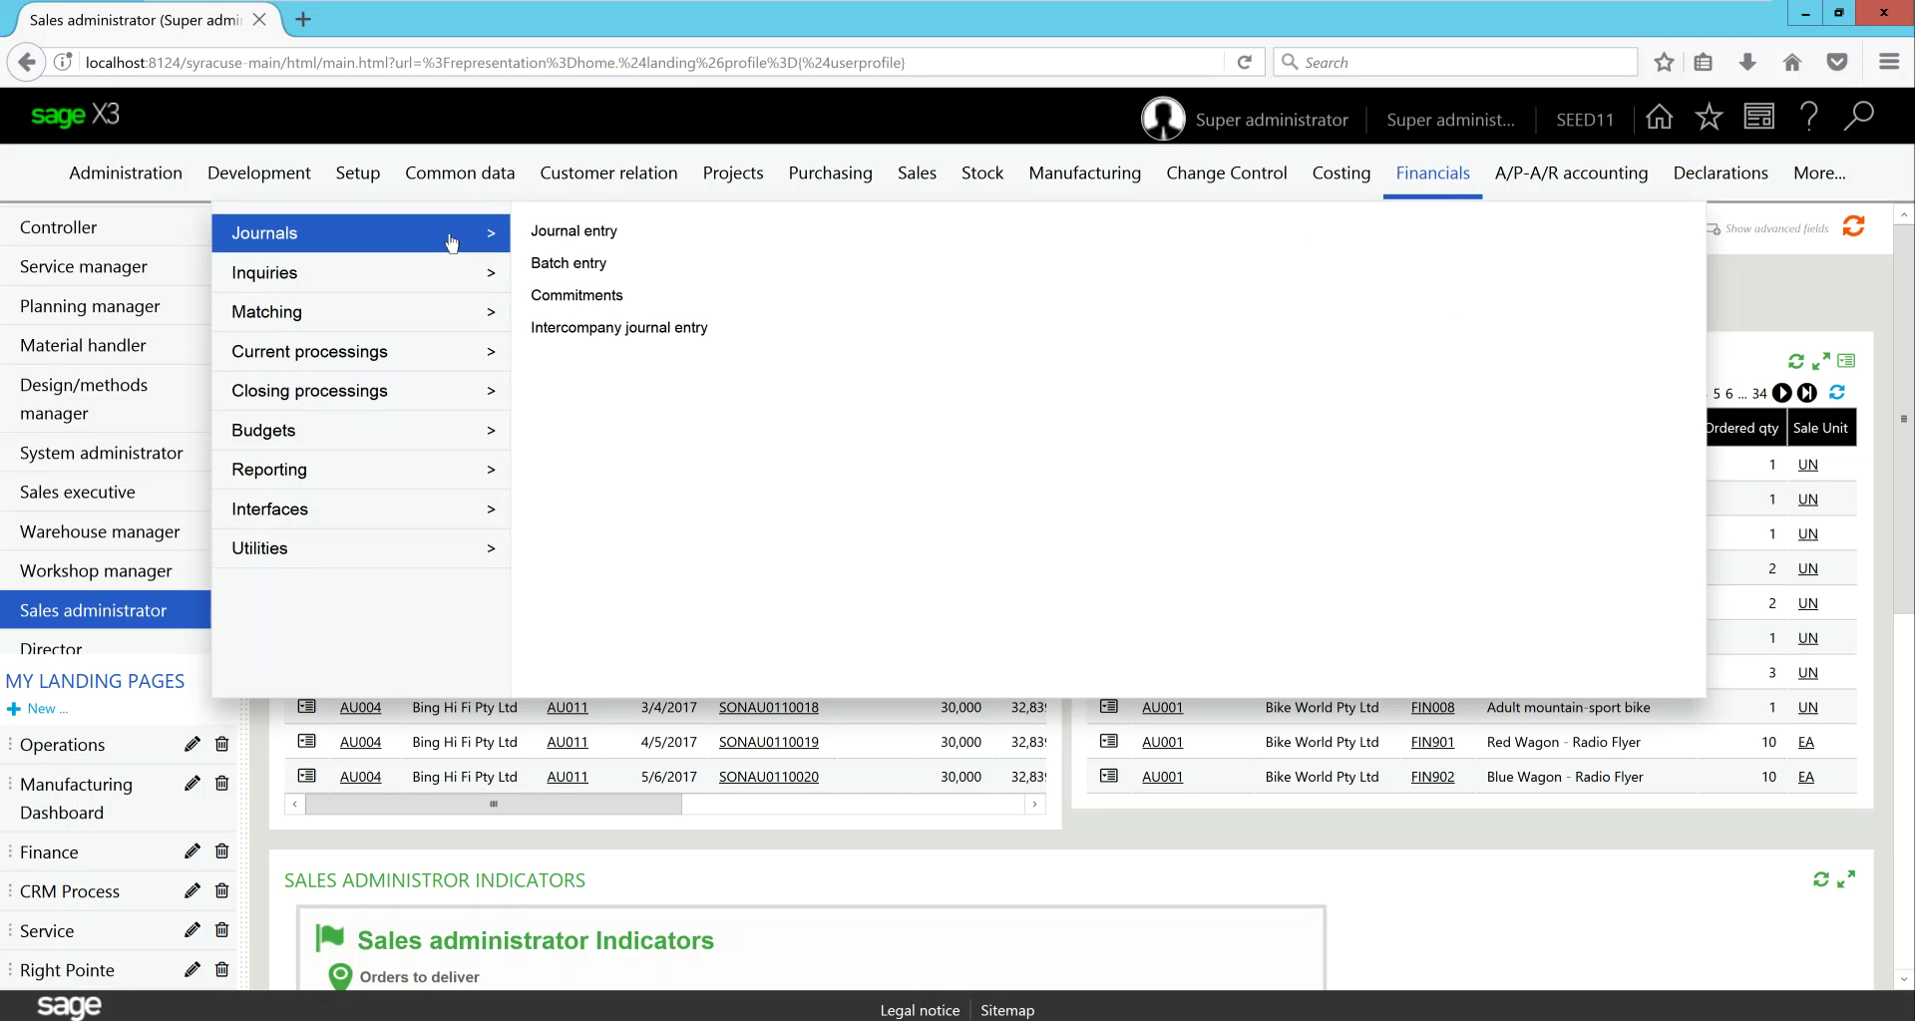
click(592, 235)
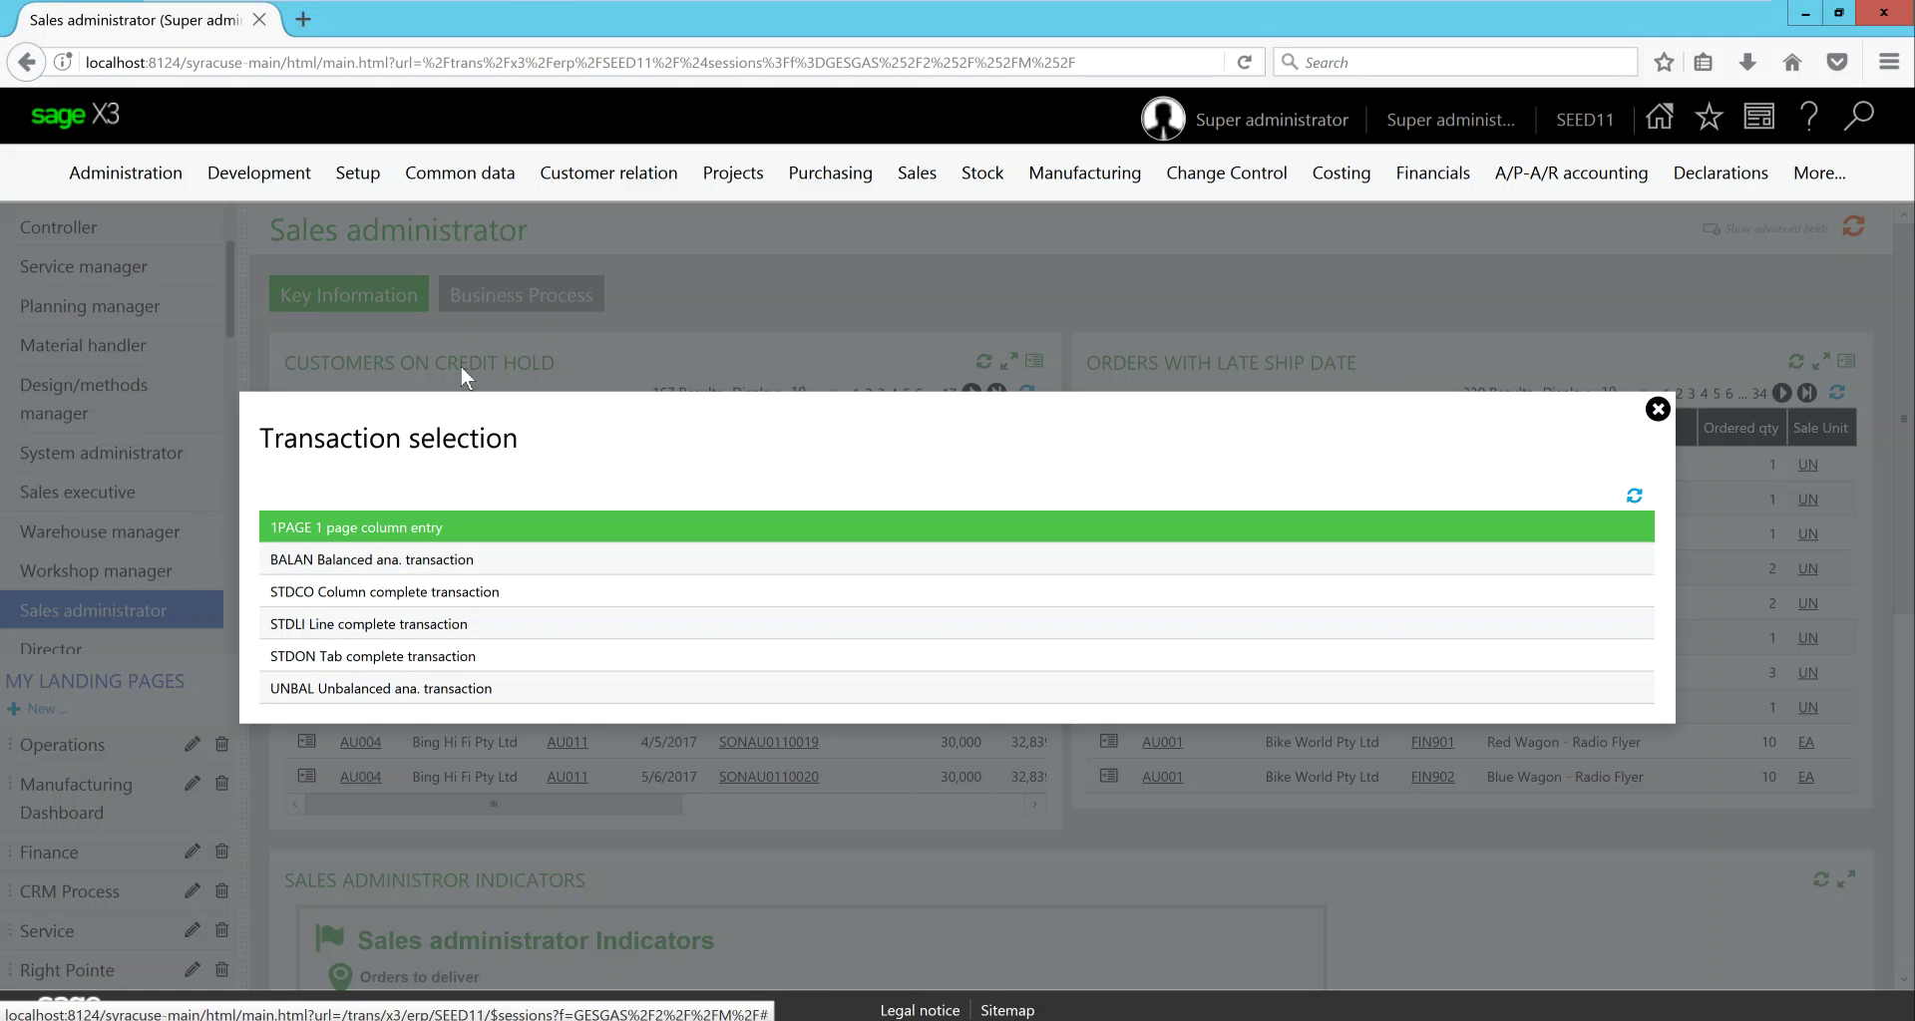
click(412, 533)
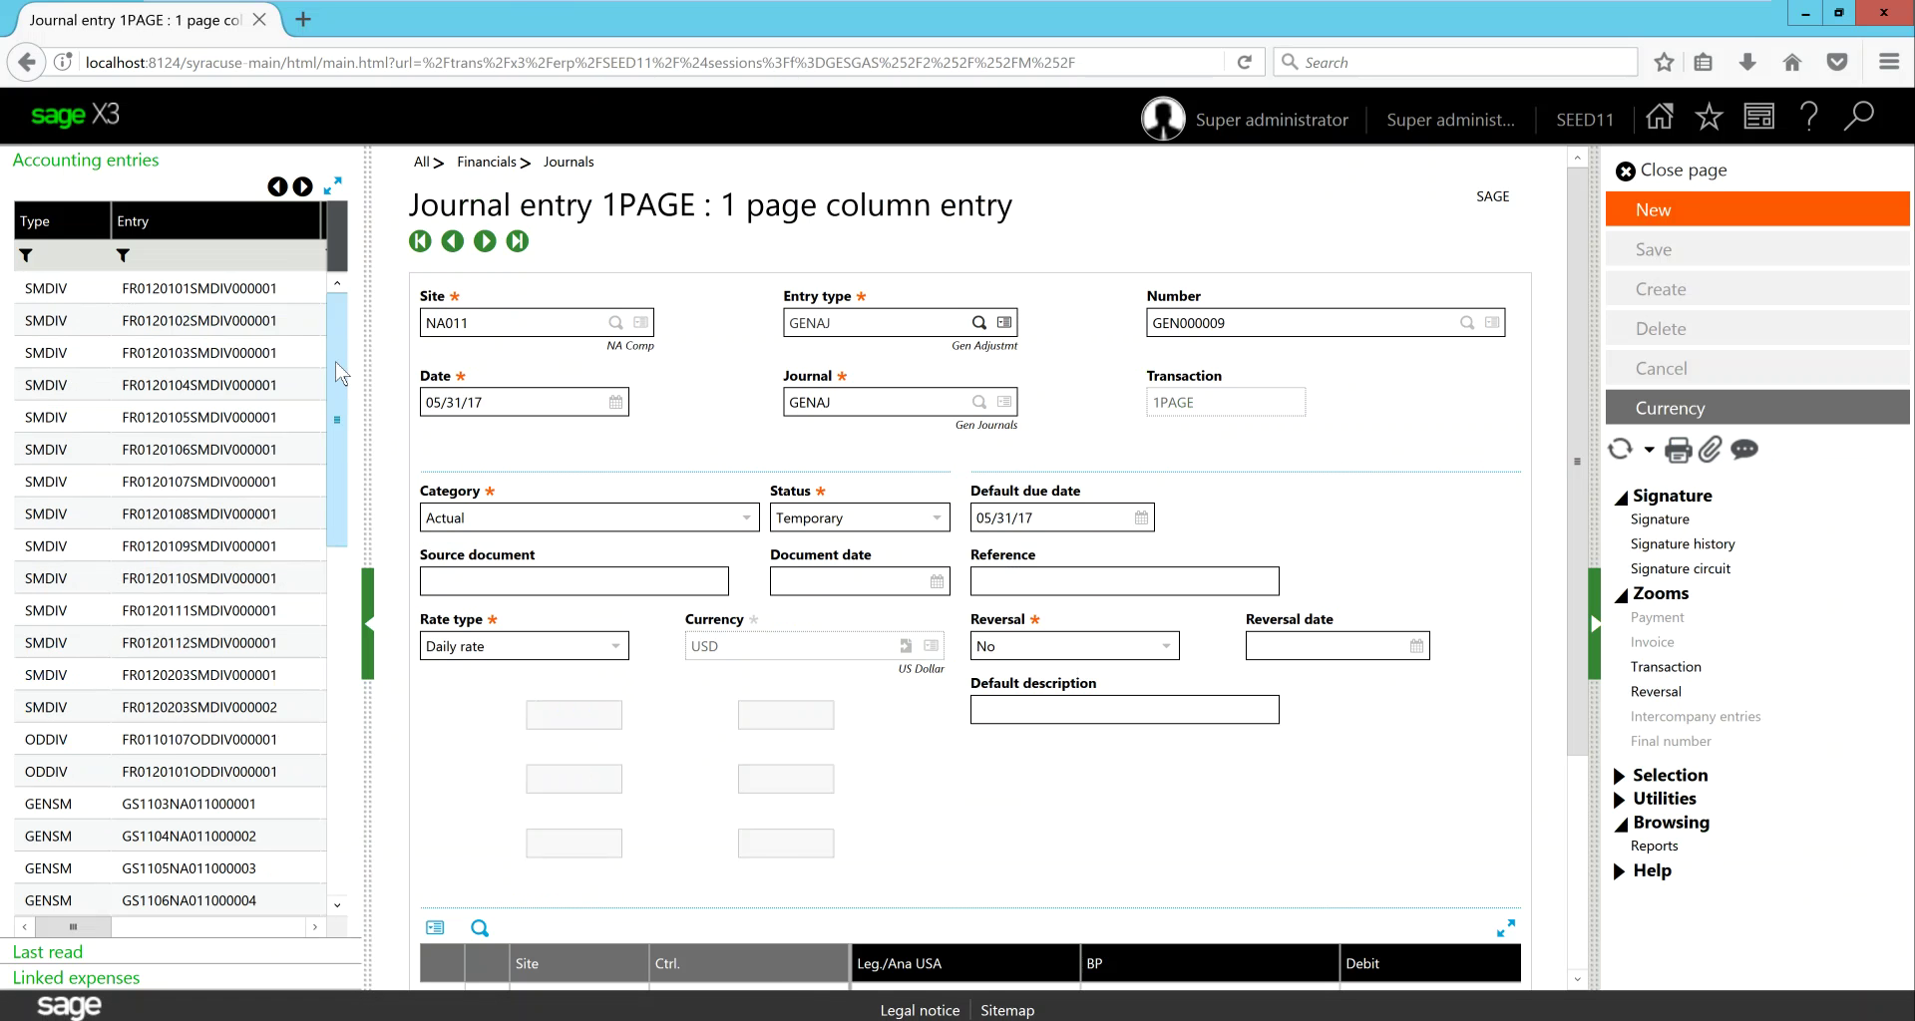
- Open journal GEN000011 from the accounting entries list and examine its account lines
drag(345, 369, 350, 499)
scroll(284, 710, down, 4)
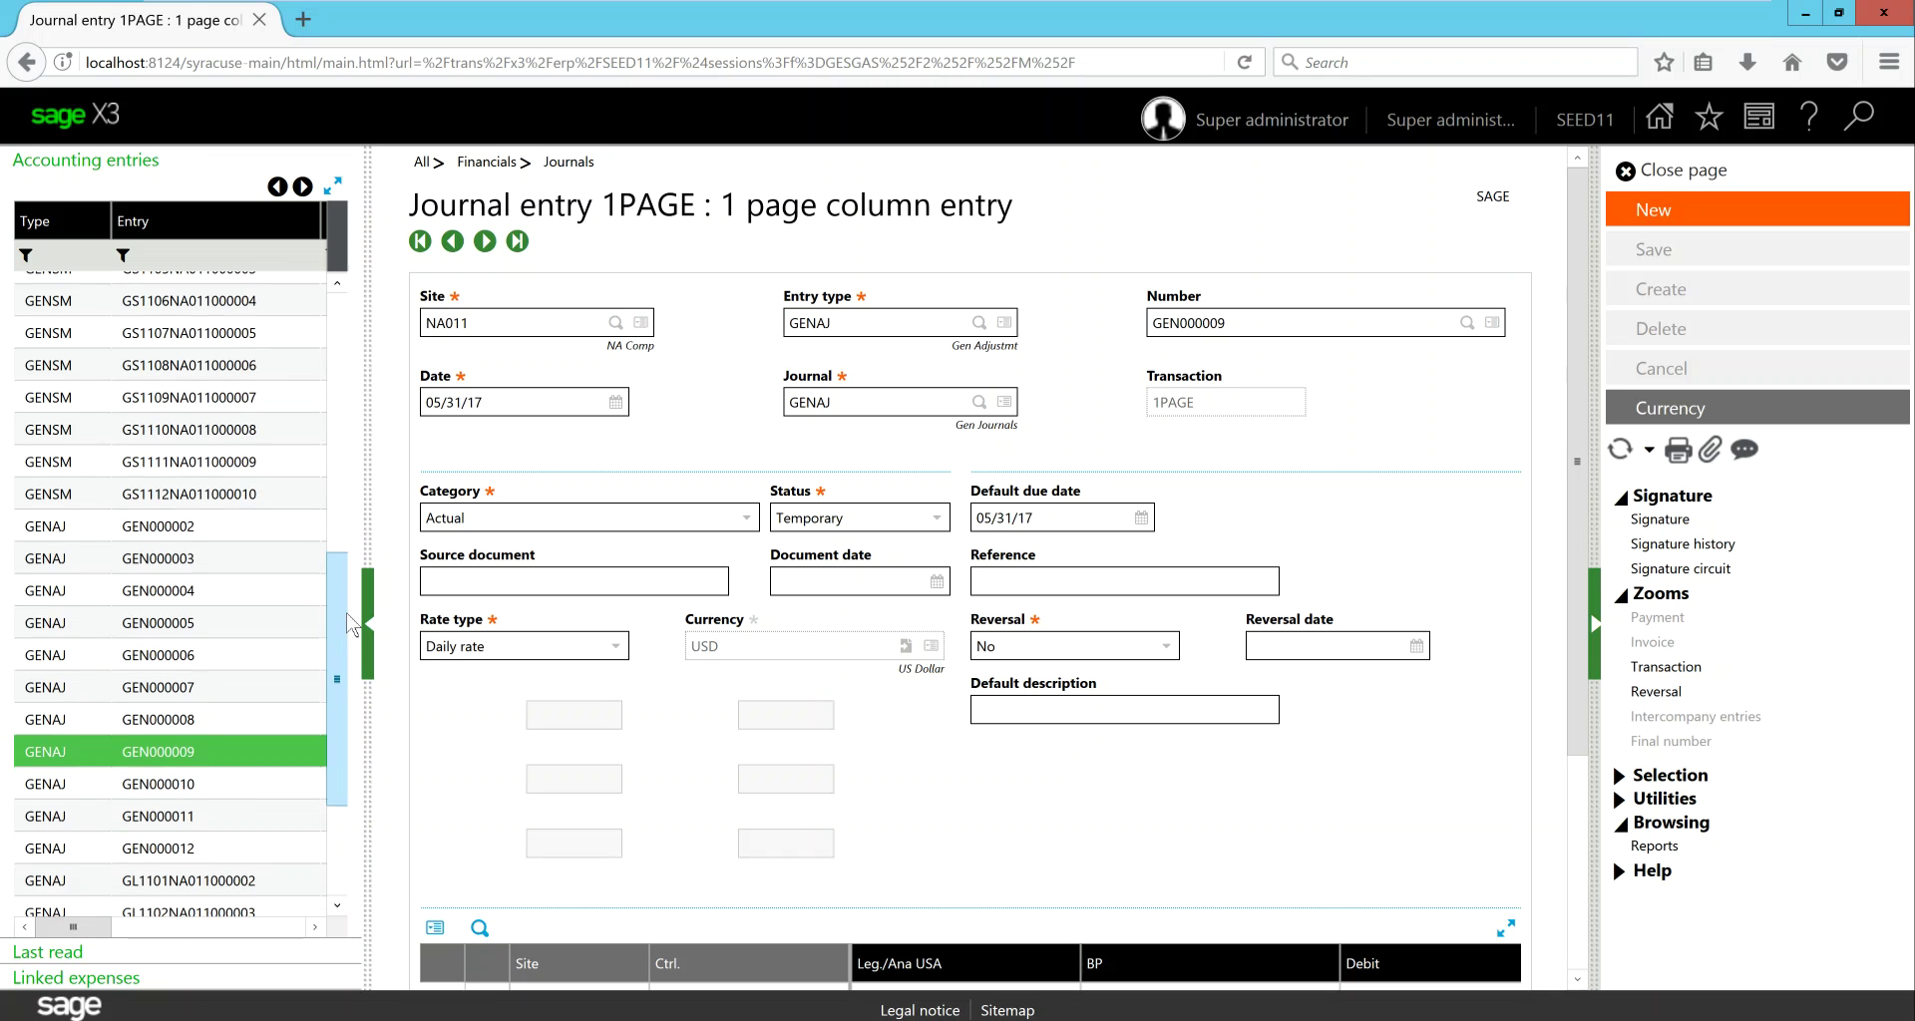
click(252, 816)
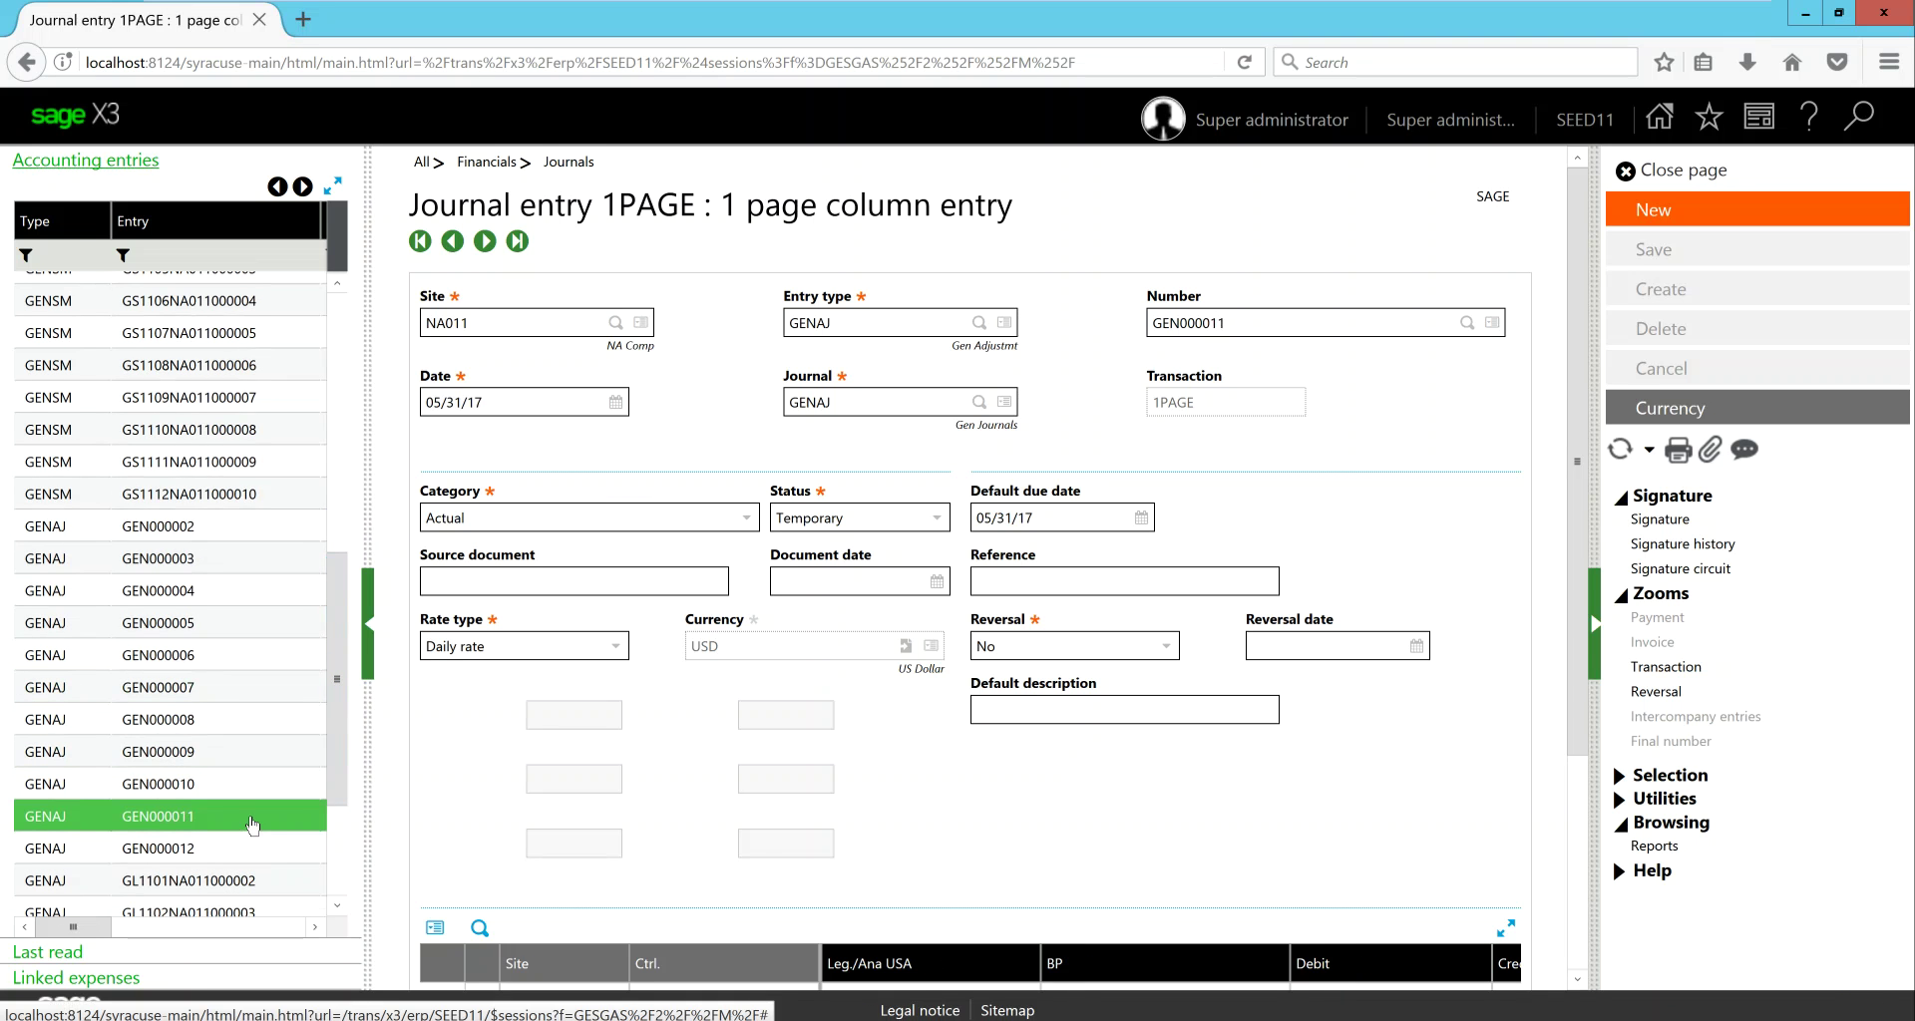
drag(1584, 353, 1588, 497)
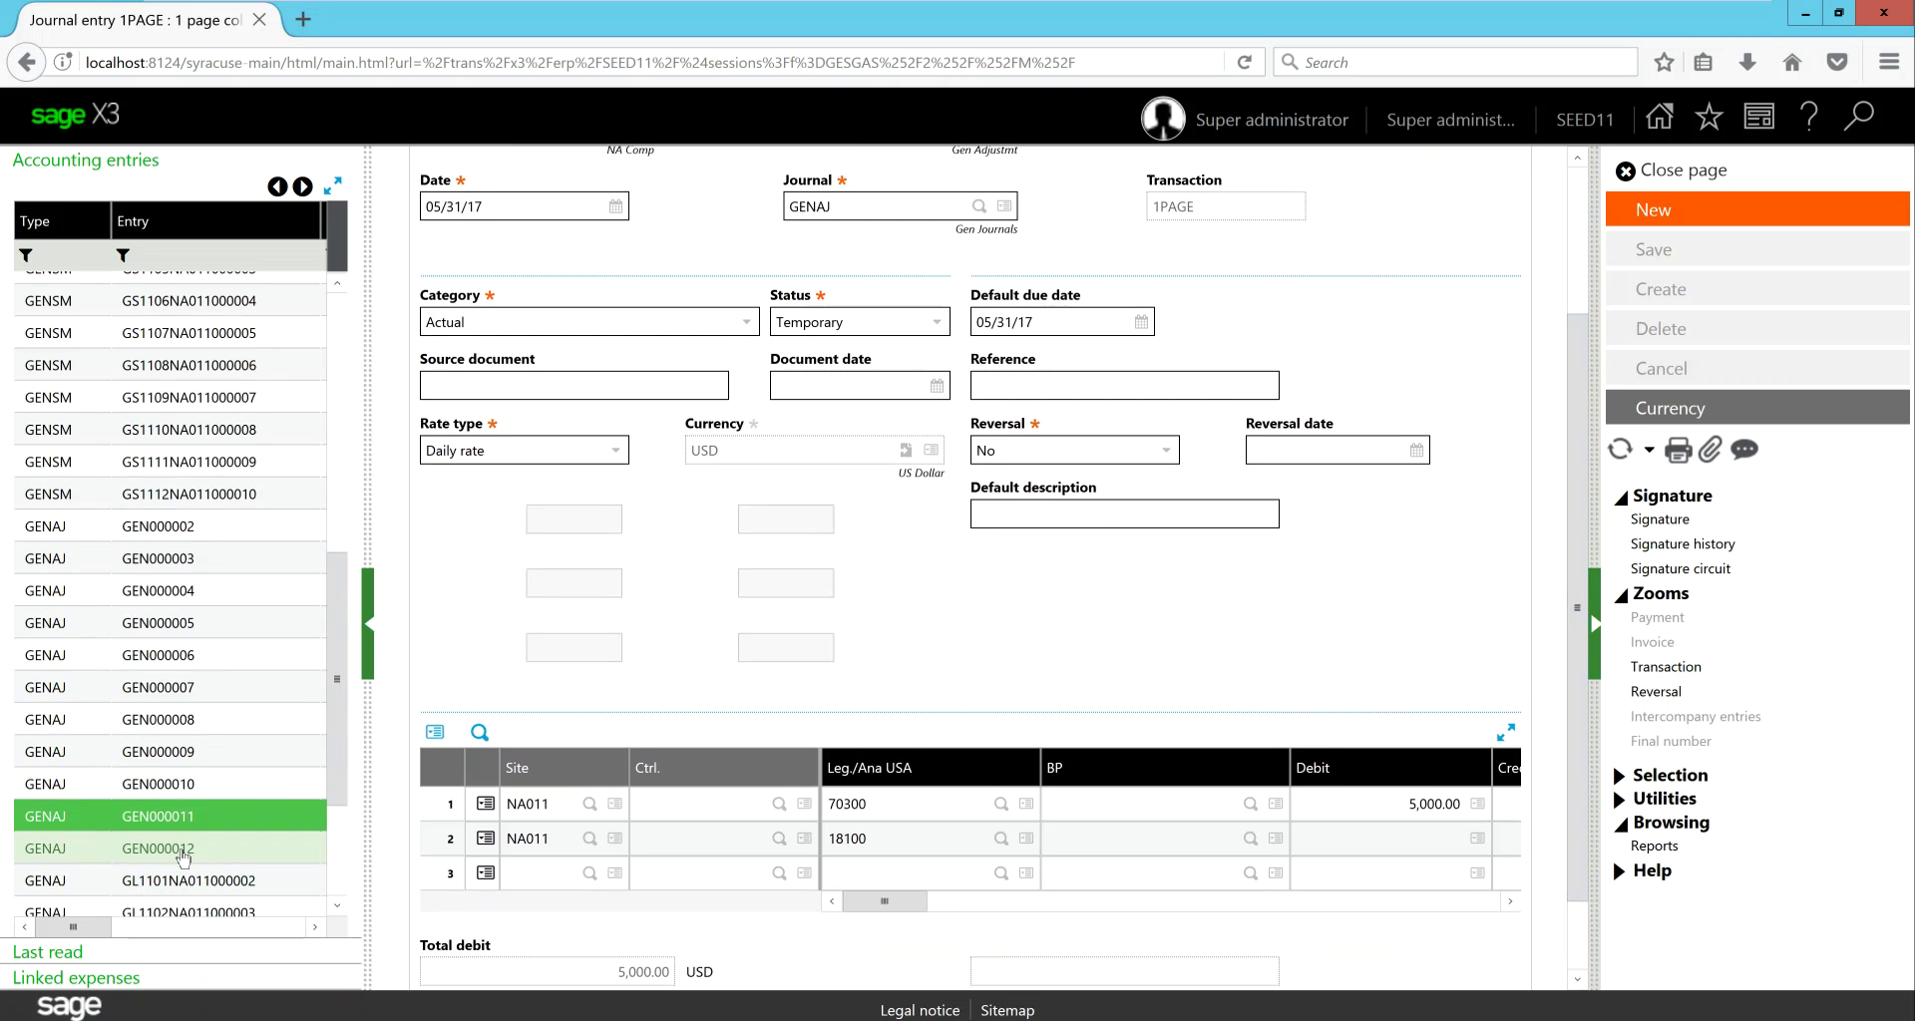
- Open journal GEN000012 from the accounting entries list and examine its lines and header
click(207, 850)
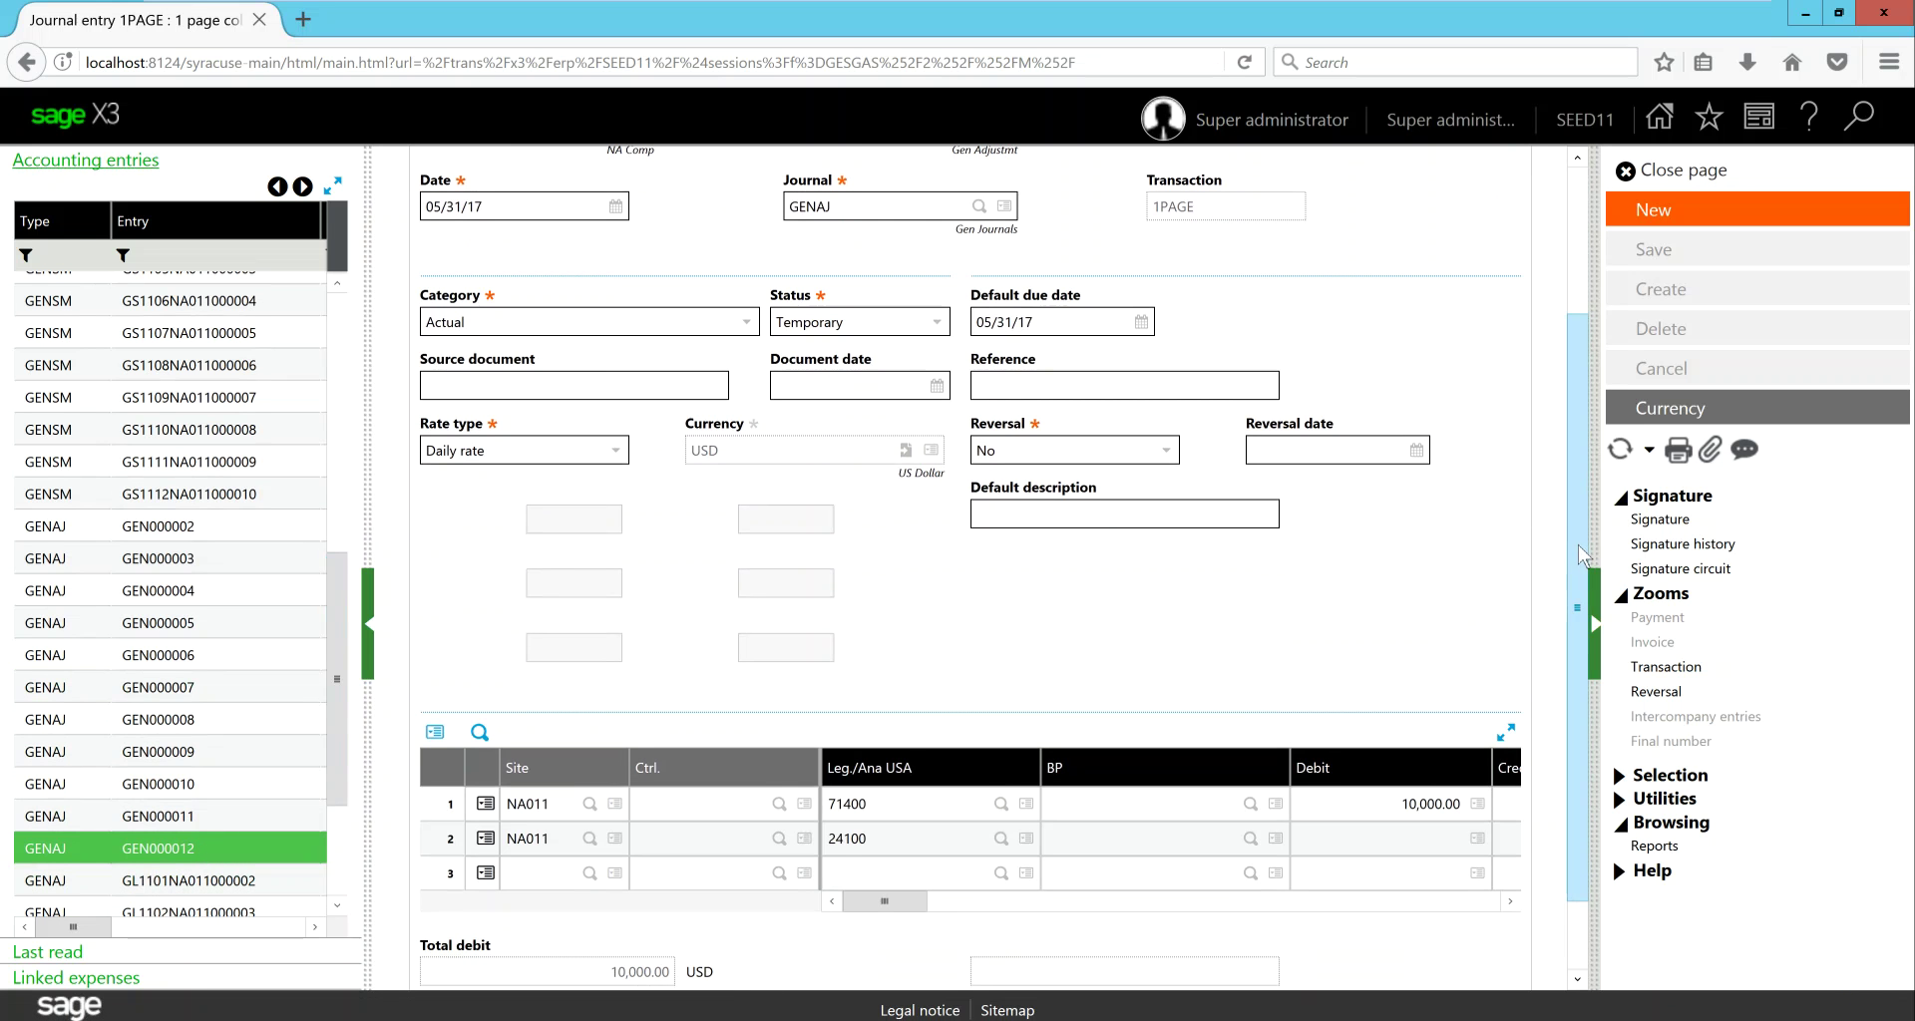
drag(1586, 559, 1573, 436)
scroll(1573, 429, up, 2)
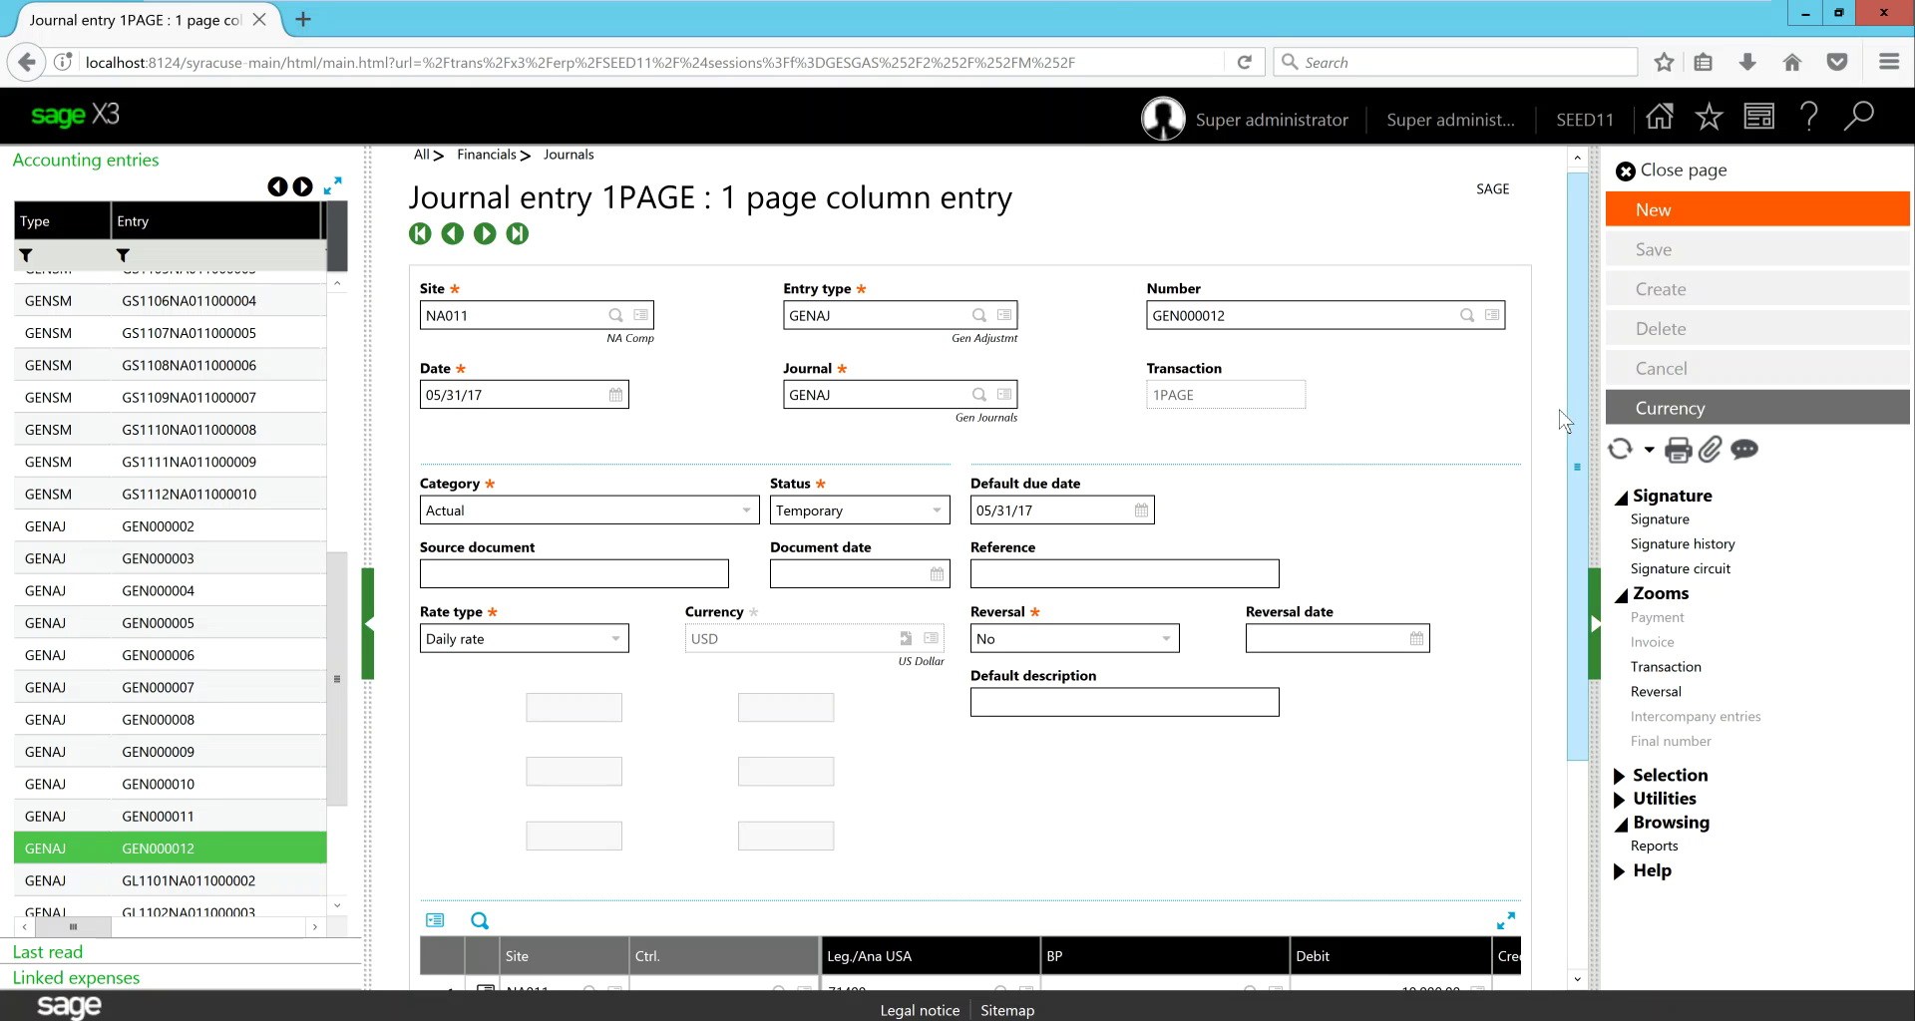
mouse_move(1023, 10)
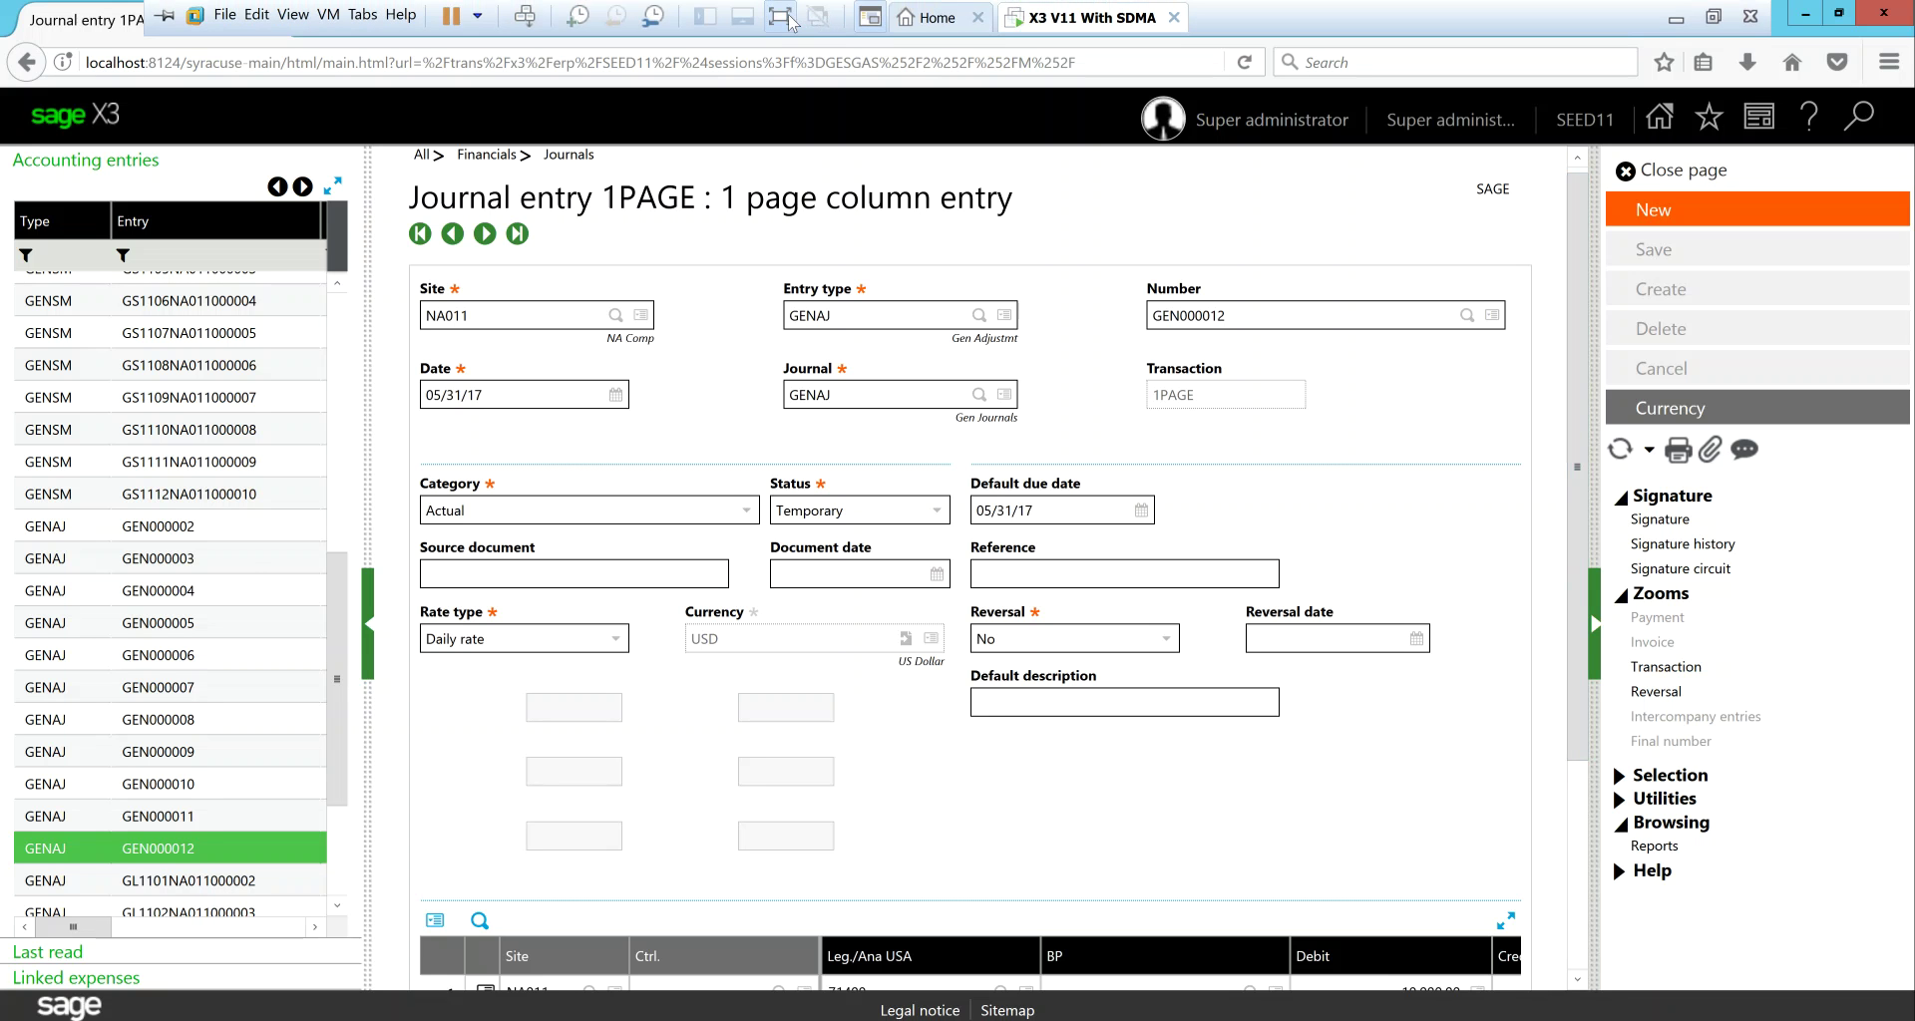